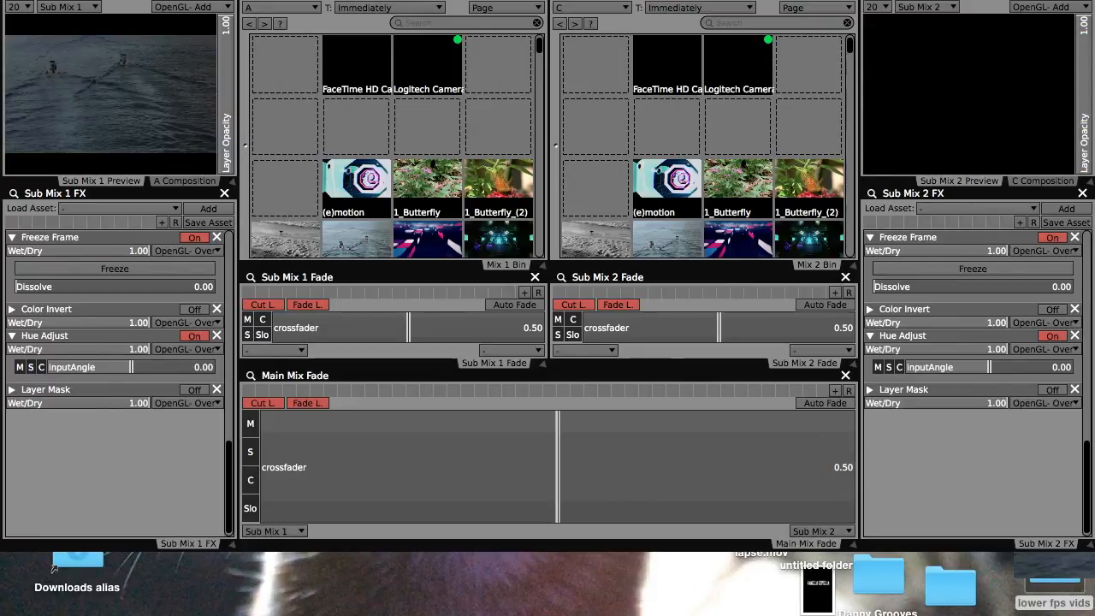
Load the APC20 Example template into the project.
left_click(287, 0)
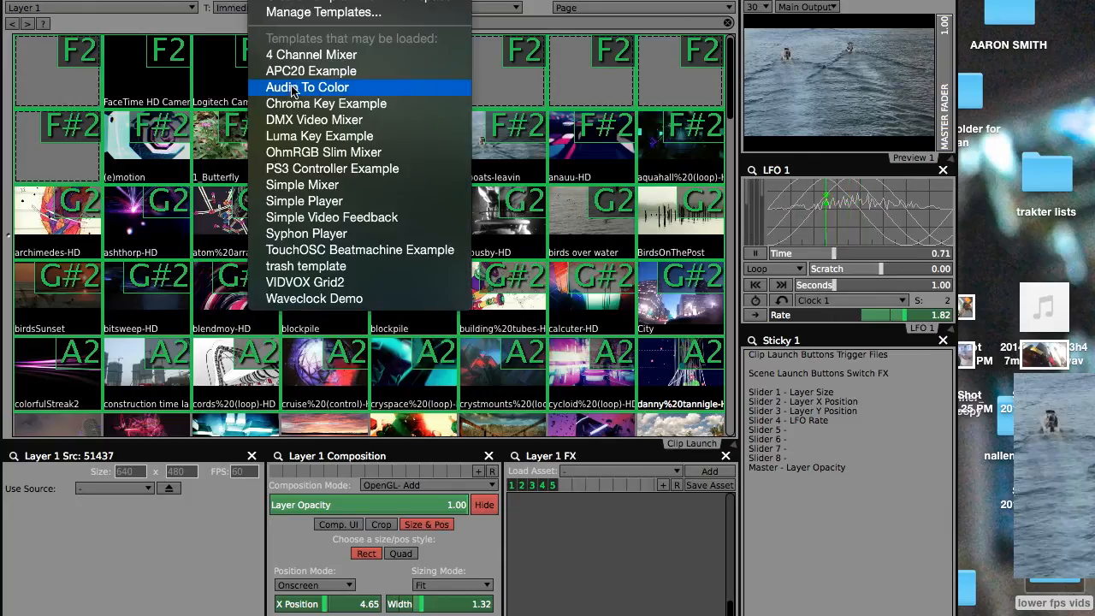
left_click(296, 76)
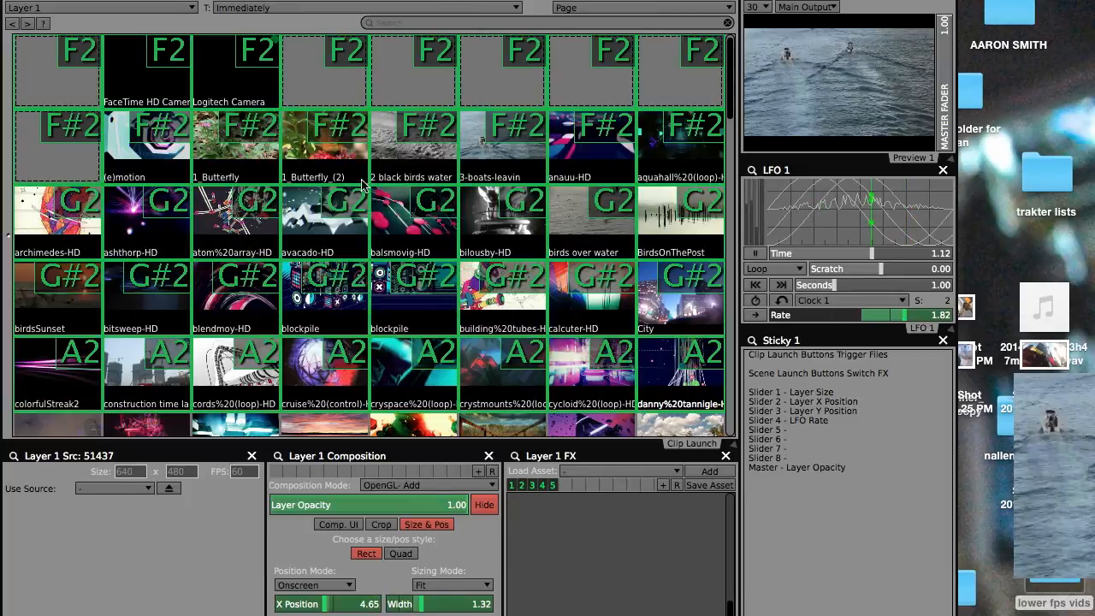
scroll(384, 243, "down", 1)
scroll(381, 242, "down", 2)
scroll(377, 244, "up", 3)
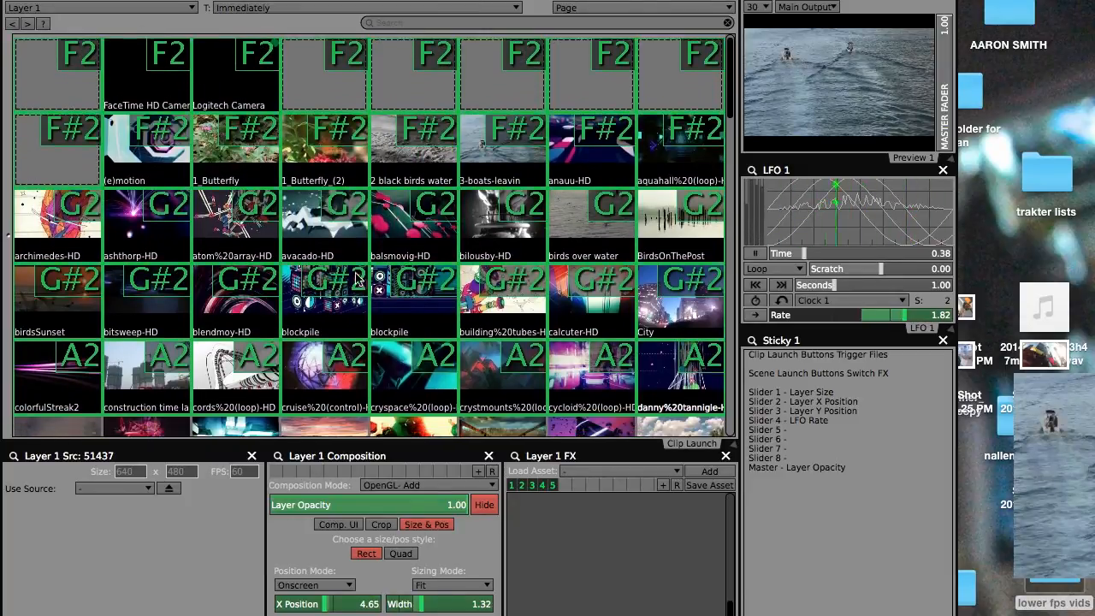
Add the Logitech Camera live input from the built-in sources and play the Logitech Camera clip on Layer 1.
right_click(160, 94)
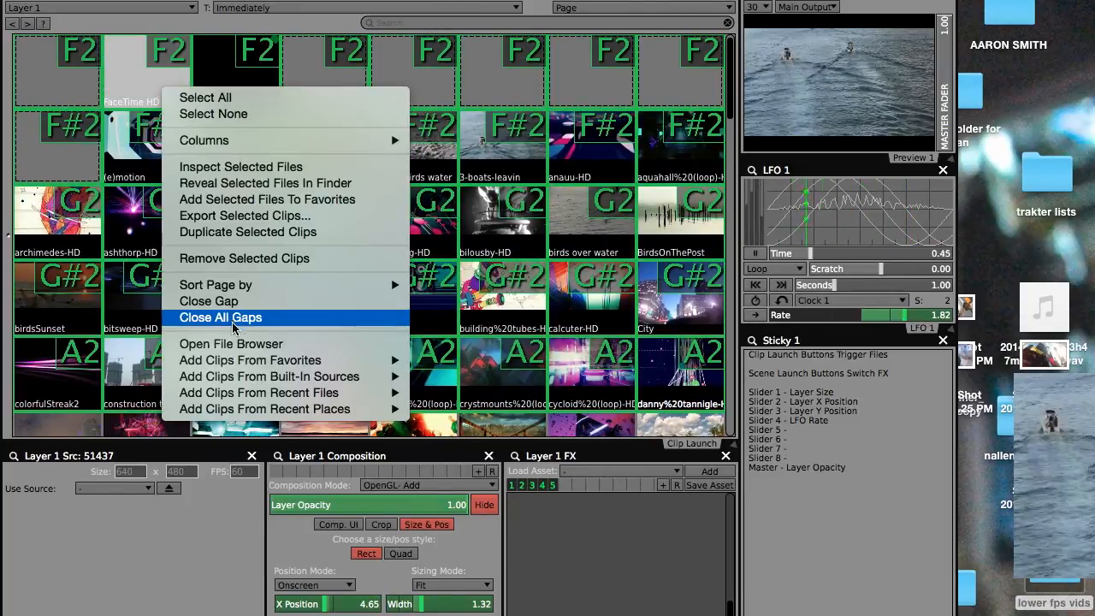
mouse_move(324, 360)
mouse_move(373, 377)
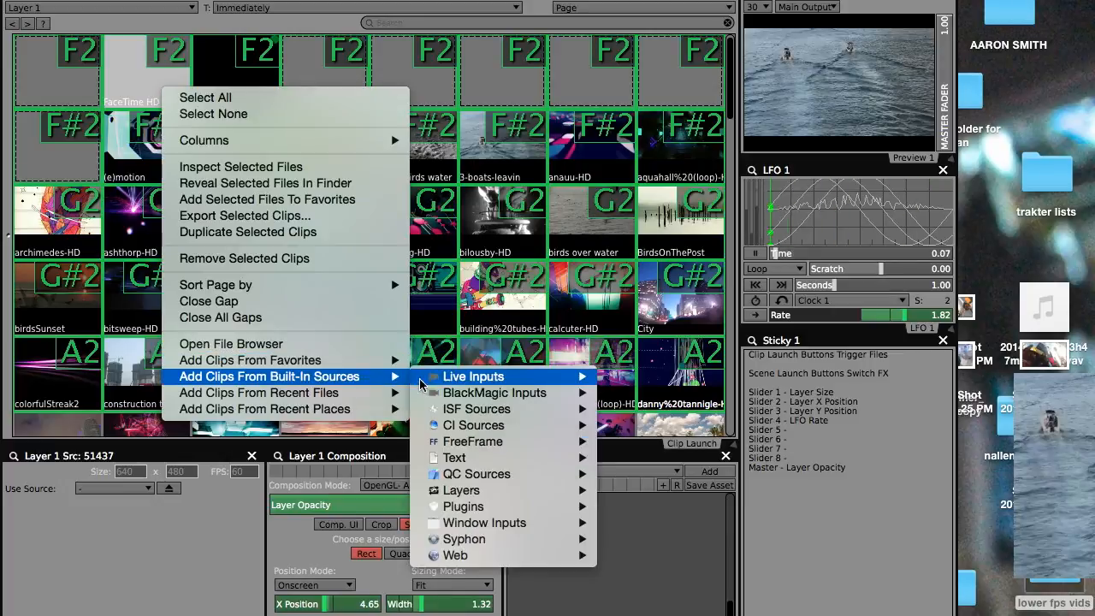
mouse_move(582, 376)
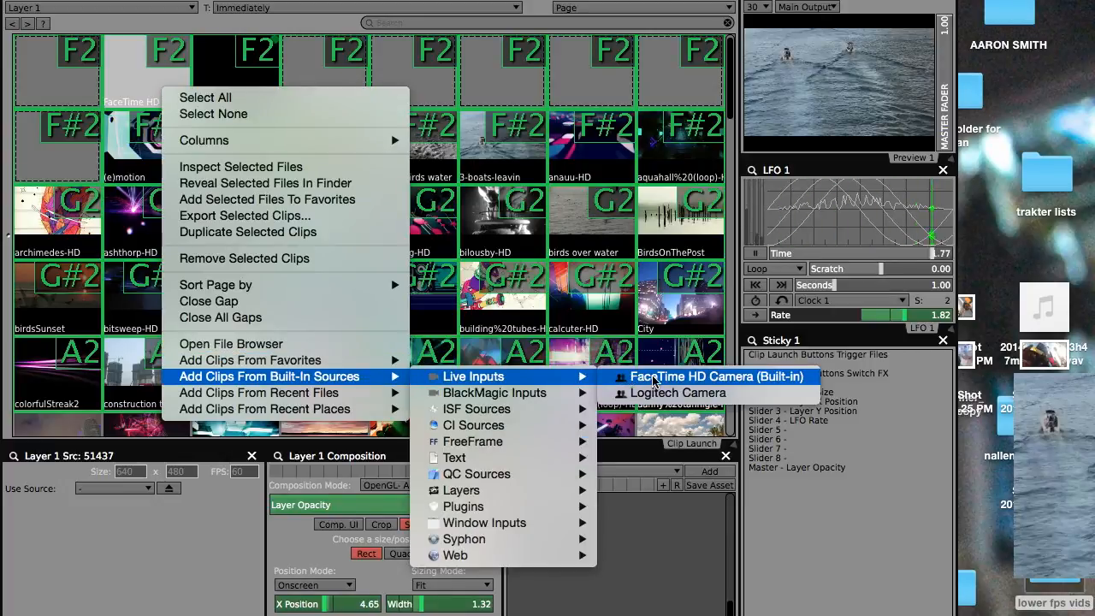
left_click(677, 393)
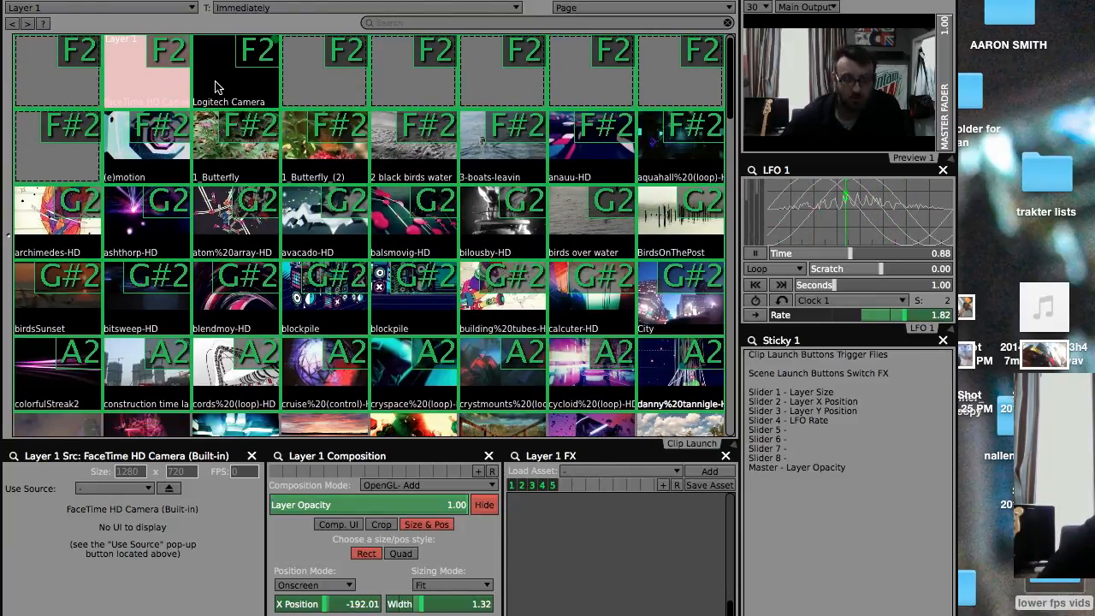
left_click(216, 87)
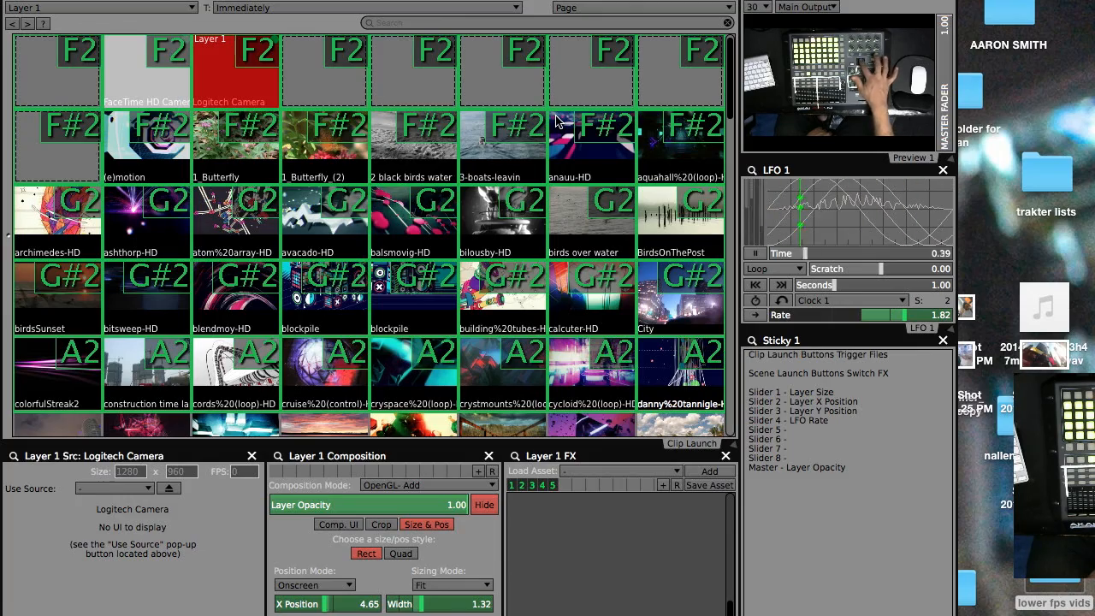
scroll(342, 137, "down", 9)
scroll(351, 154, "up", 9)
scroll(368, 180, "down", 10)
scroll(373, 187, "down", 10)
scroll(368, 183, "up", 20)
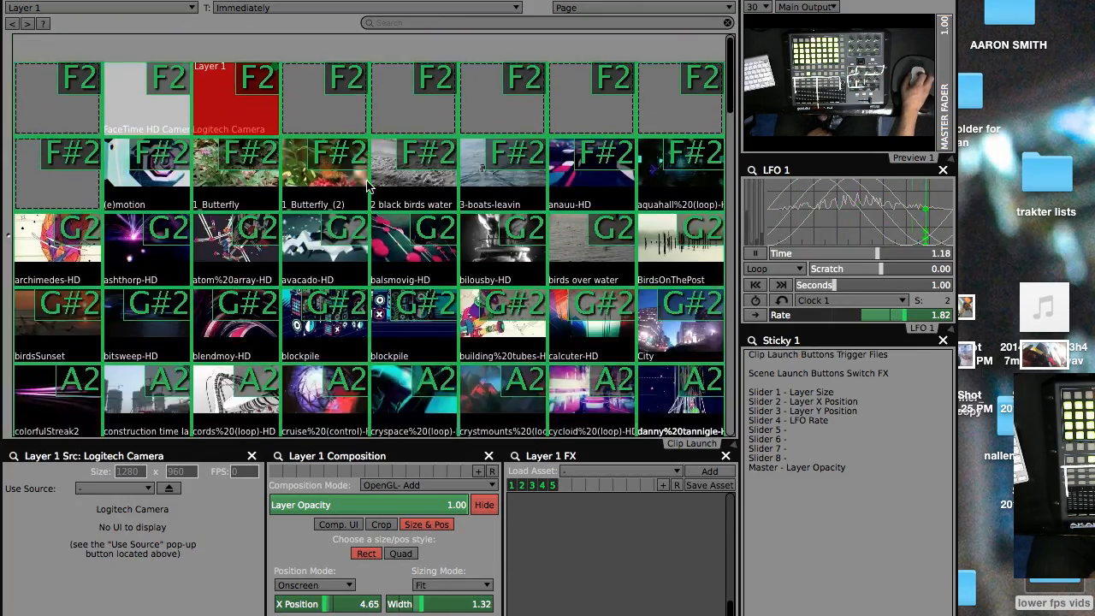
scroll(369, 156, "down", 1)
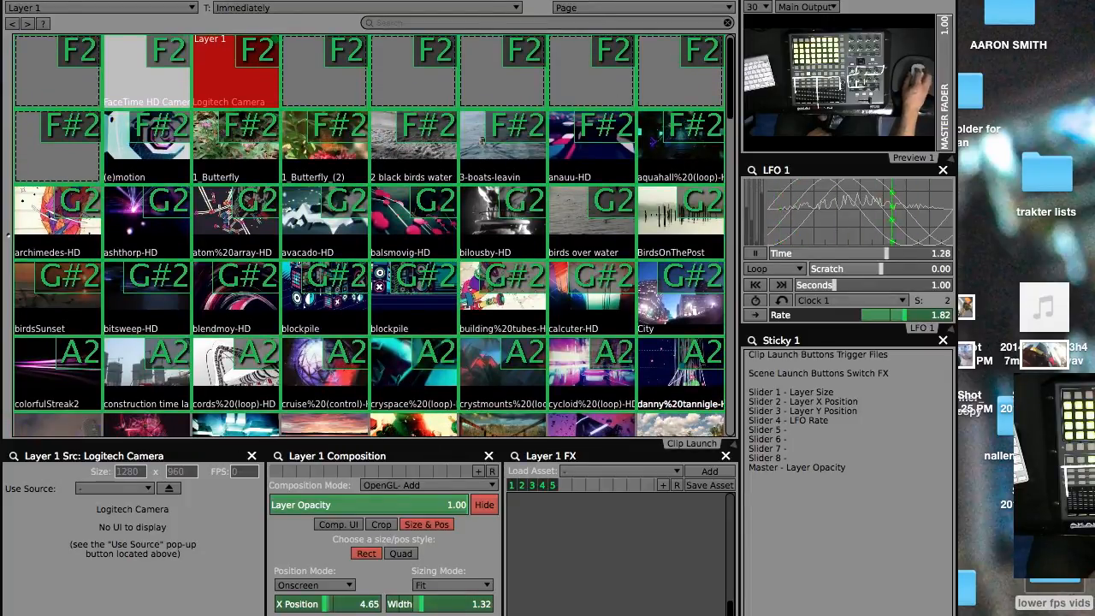
Using the Workspace Inspector, detect controller sources for the Clip Launch bin's Transpose Up (MIDI channel 0, note 94) and Transpose Down shortcuts.
left_click(359, 0)
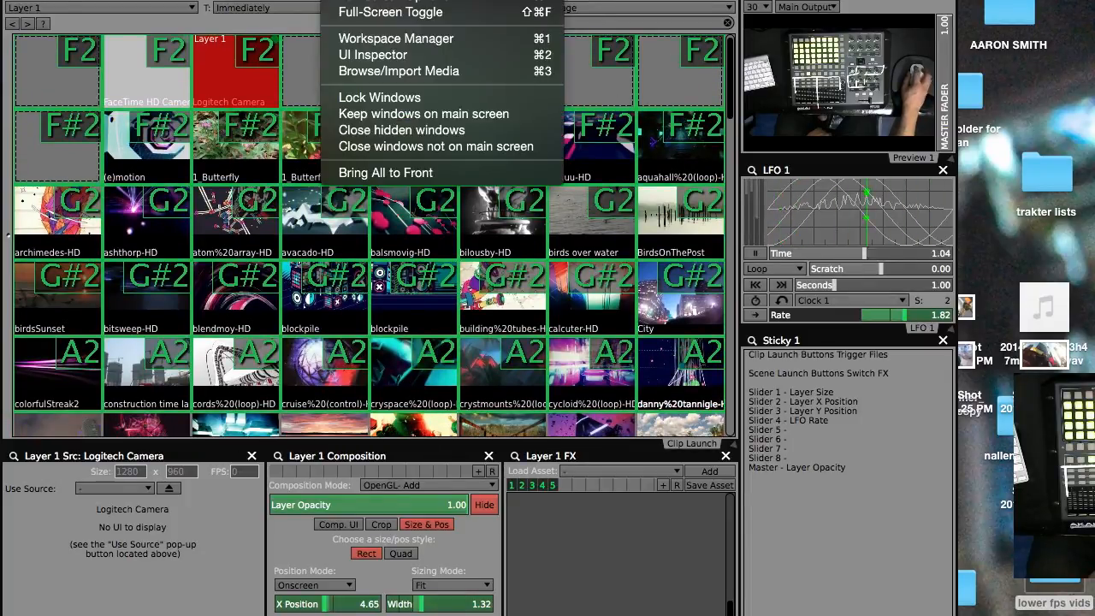
left_click(402, 41)
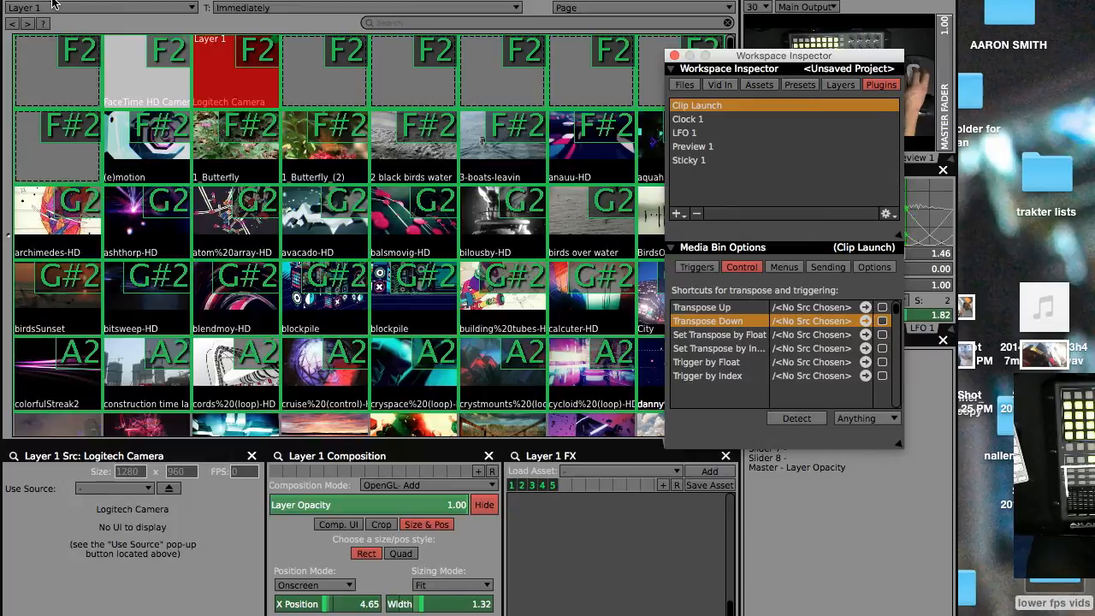
left_click(676, 213)
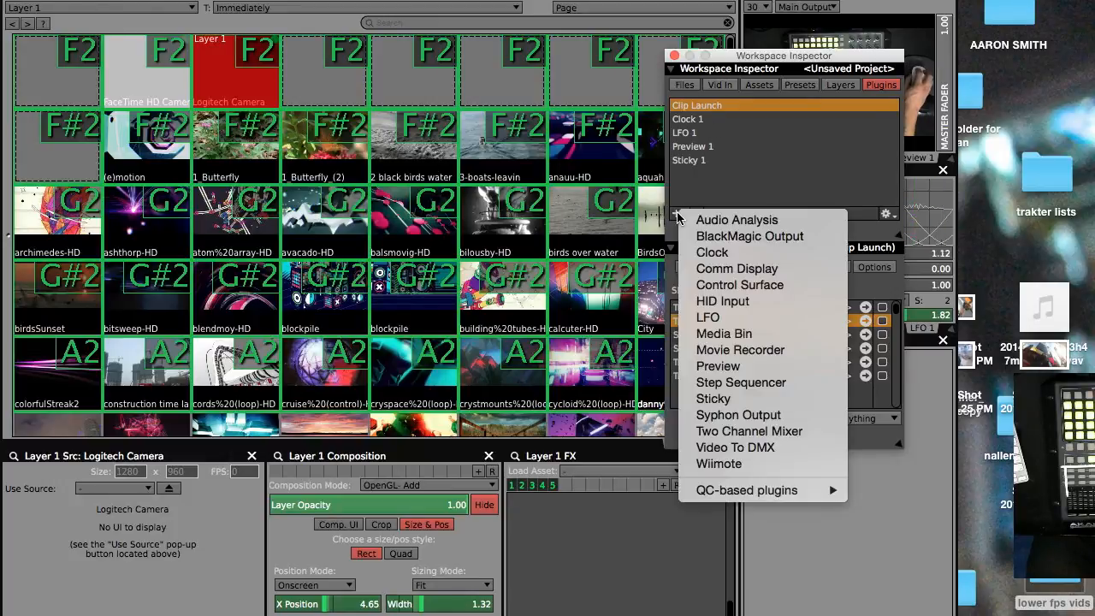
left_click(756, 168)
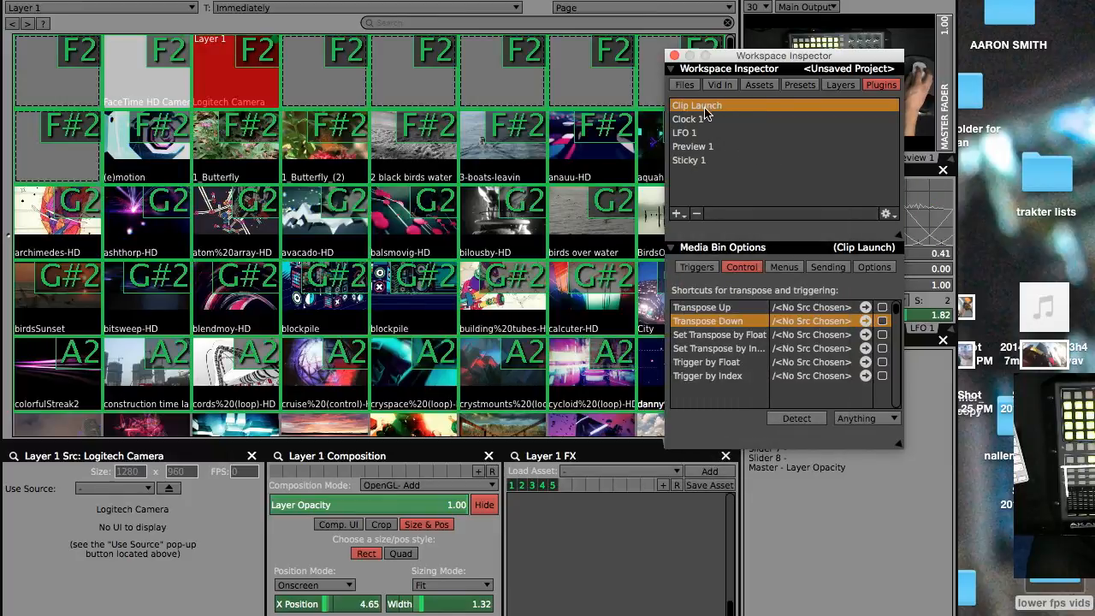
left_click(698, 310)
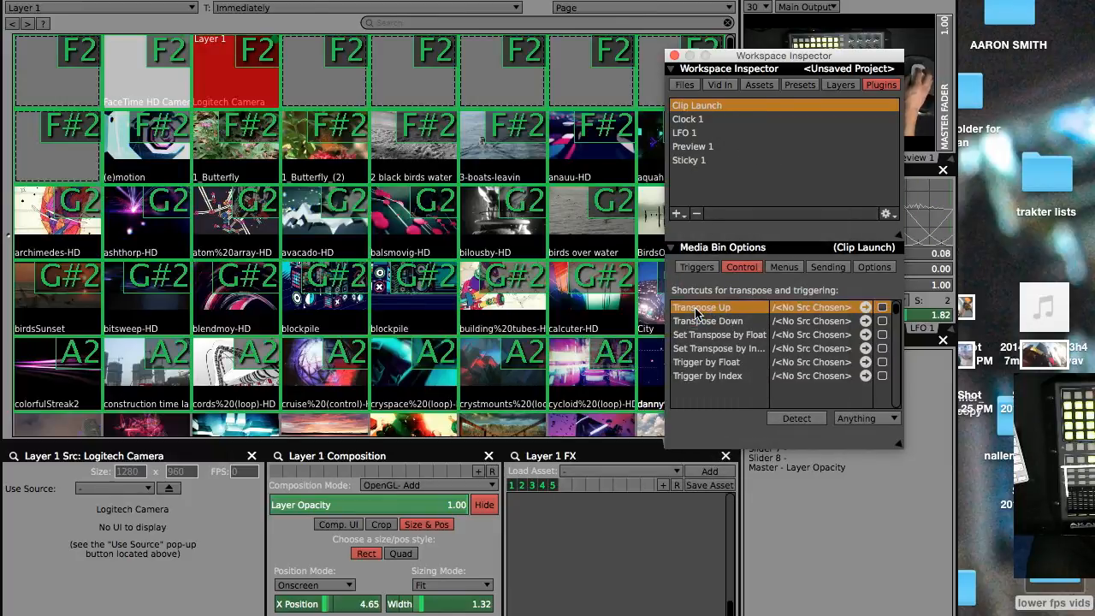
left_click(710, 326)
left_click(717, 308)
left_click(787, 418)
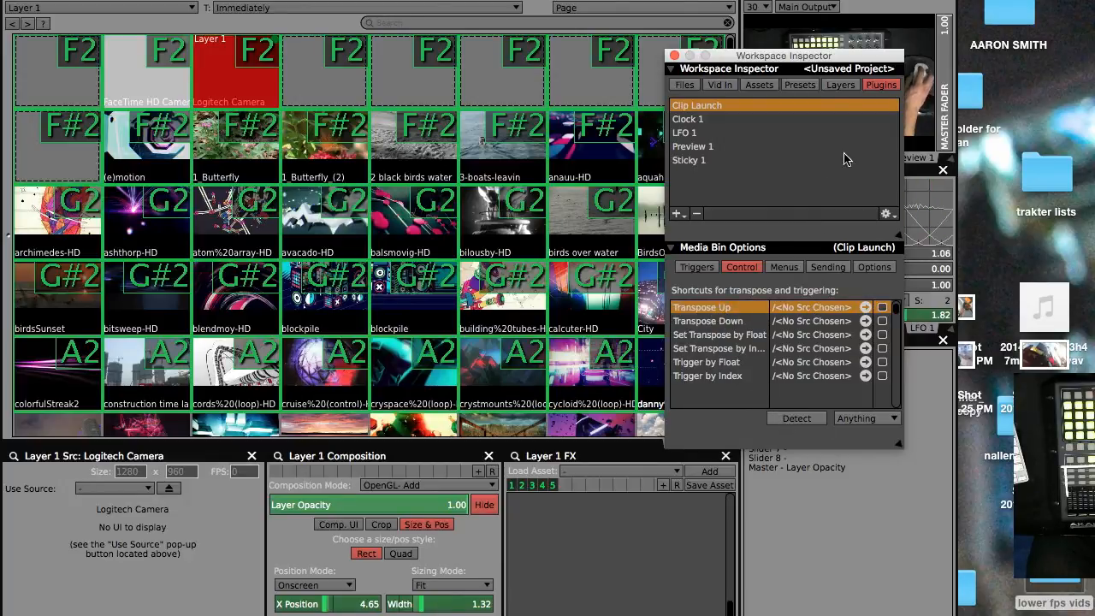
left_click_drag(828, 60, 596, 94)
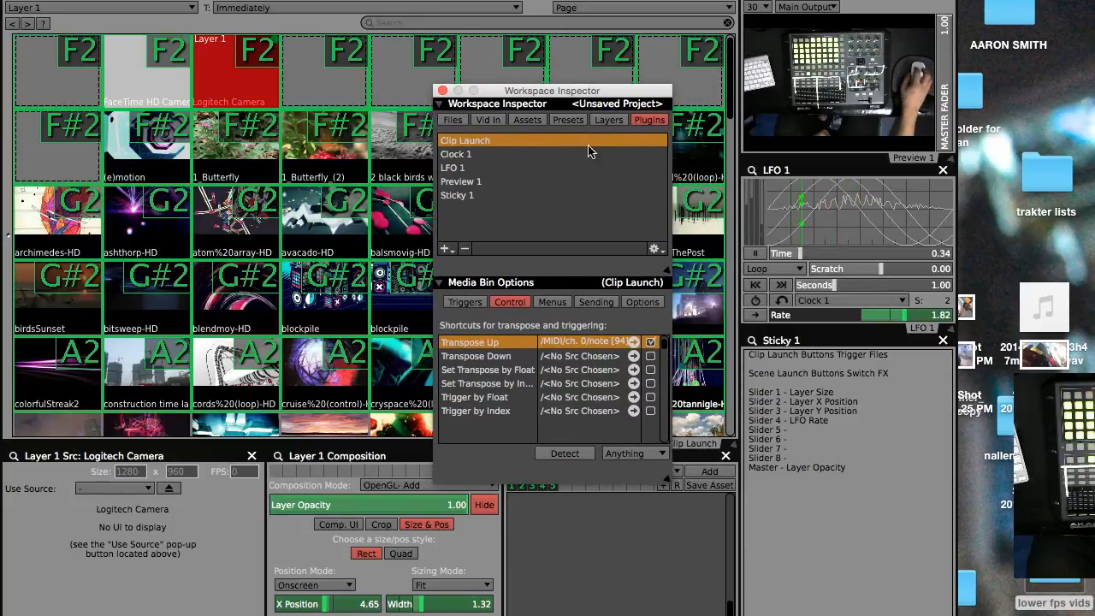
left_click(482, 356)
left_click(557, 456)
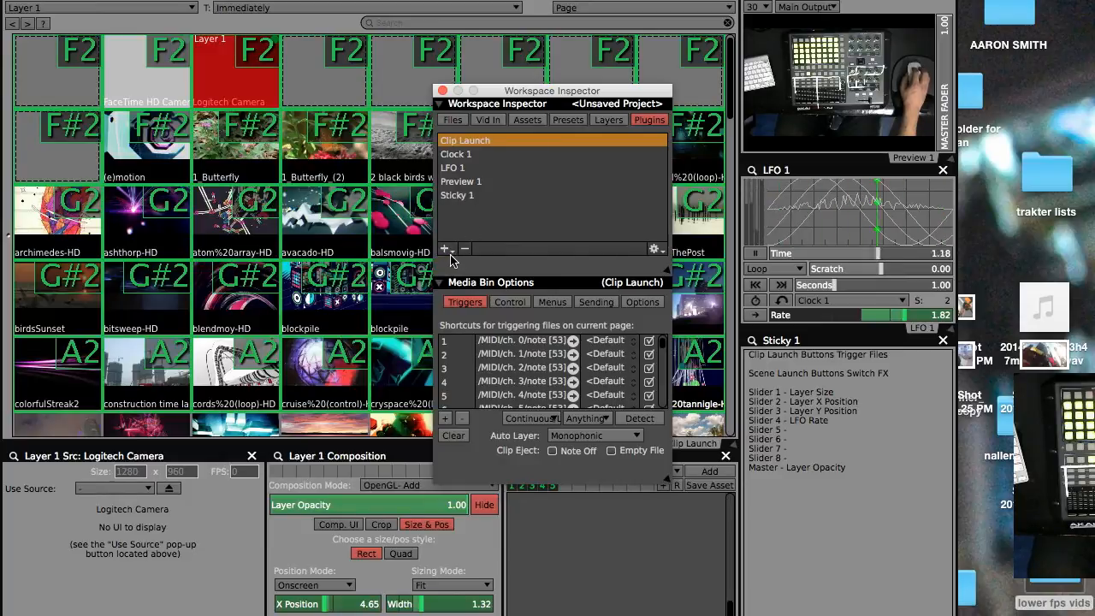
Add a Two Channel Mixer plugin and place its enlarged window beside the Workspace Inspector.
left_click(445, 249)
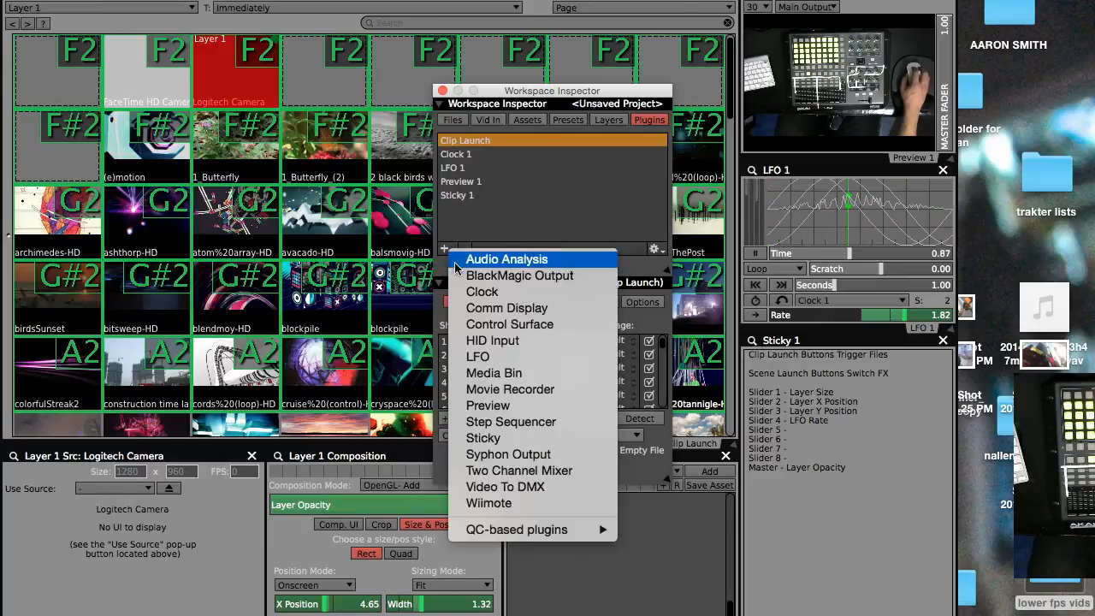
left_click(514, 471)
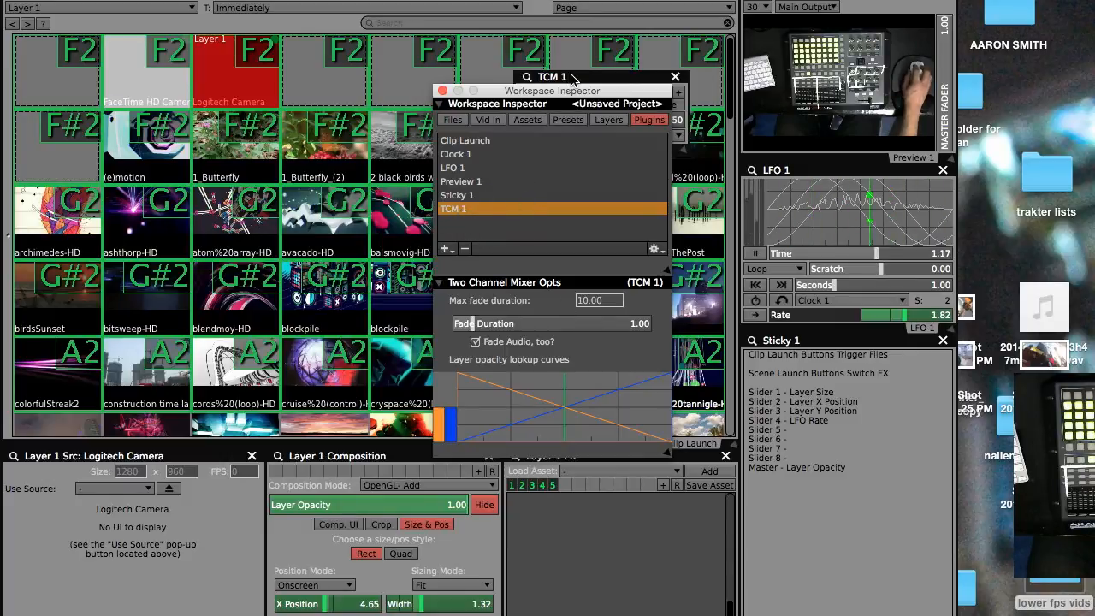
left_click_drag(567, 89, 646, 121)
left_click_drag(740, 190, 817, 291)
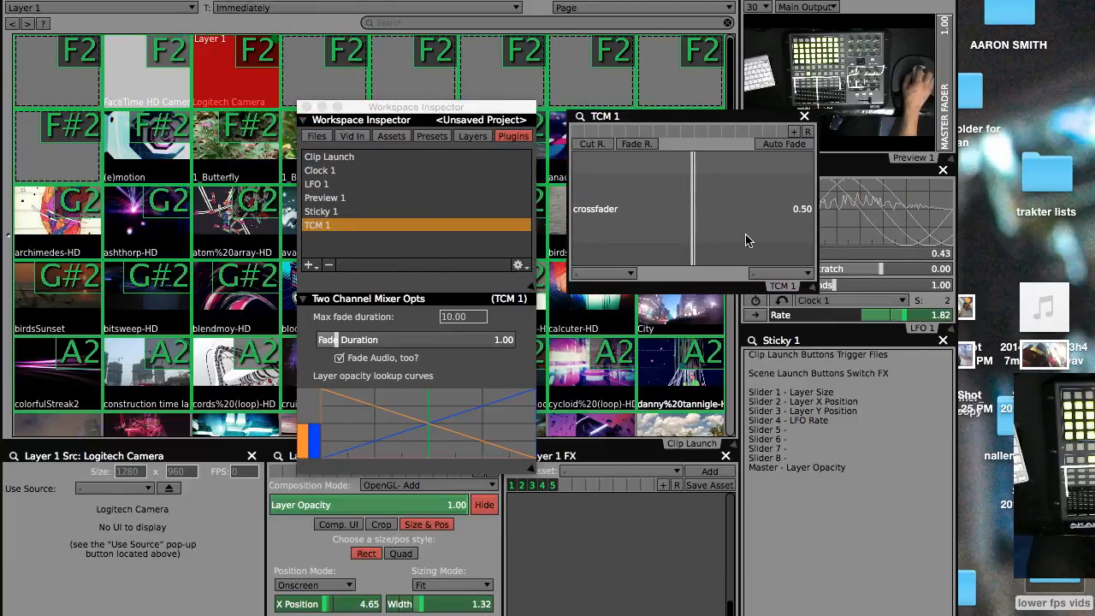
Create a second layer, assign Layer 1 and Layer 2 to the mixer's two channels, and close the Workspace Inspector.
left_click(630, 274)
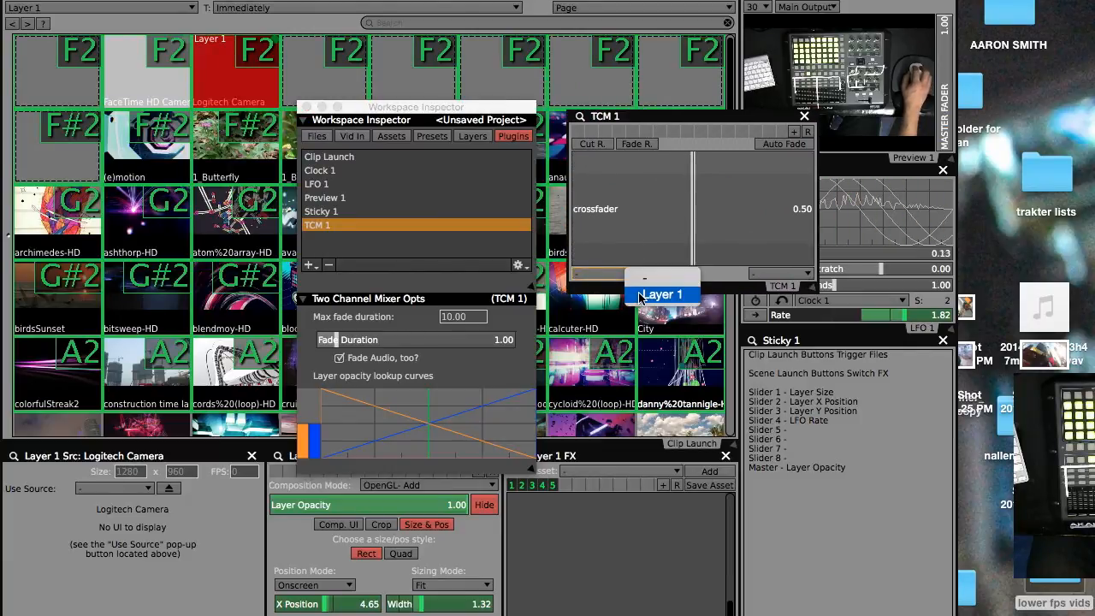
left_click(660, 294)
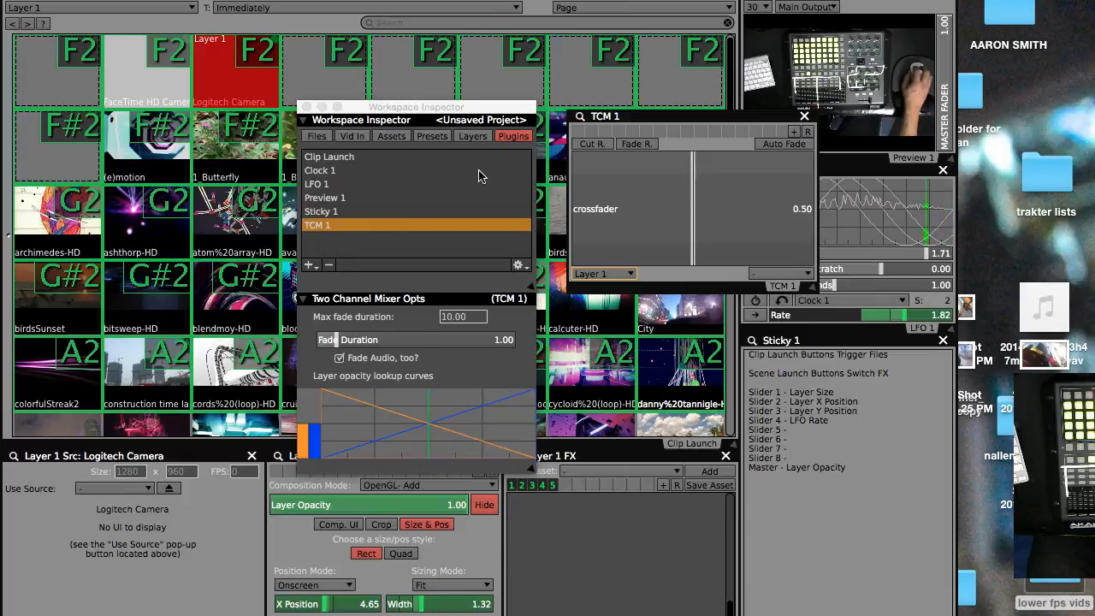
left_click(472, 136)
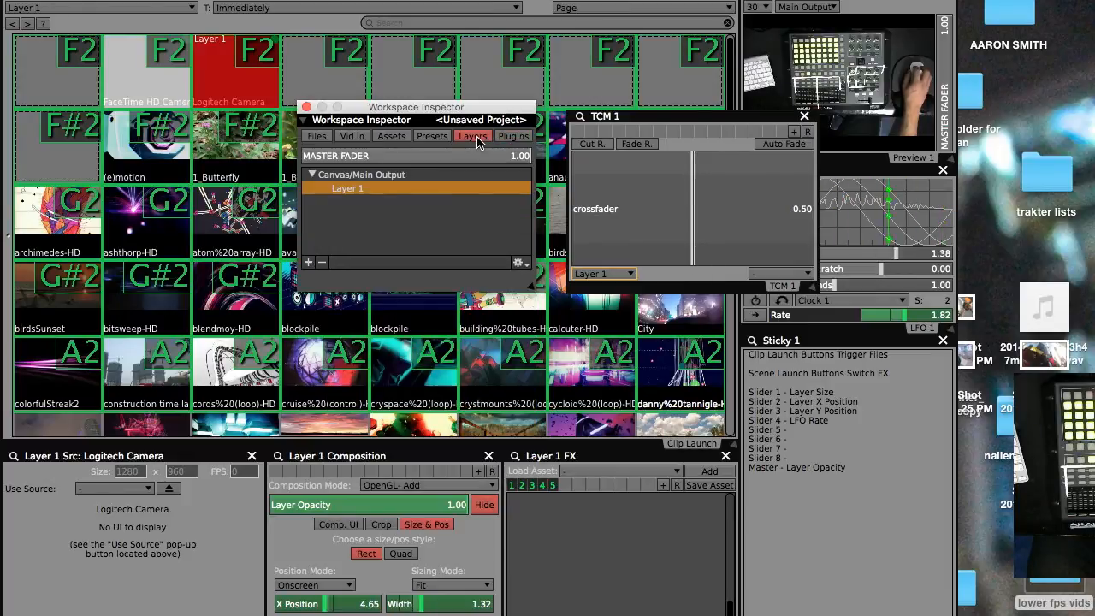
left_click(309, 263)
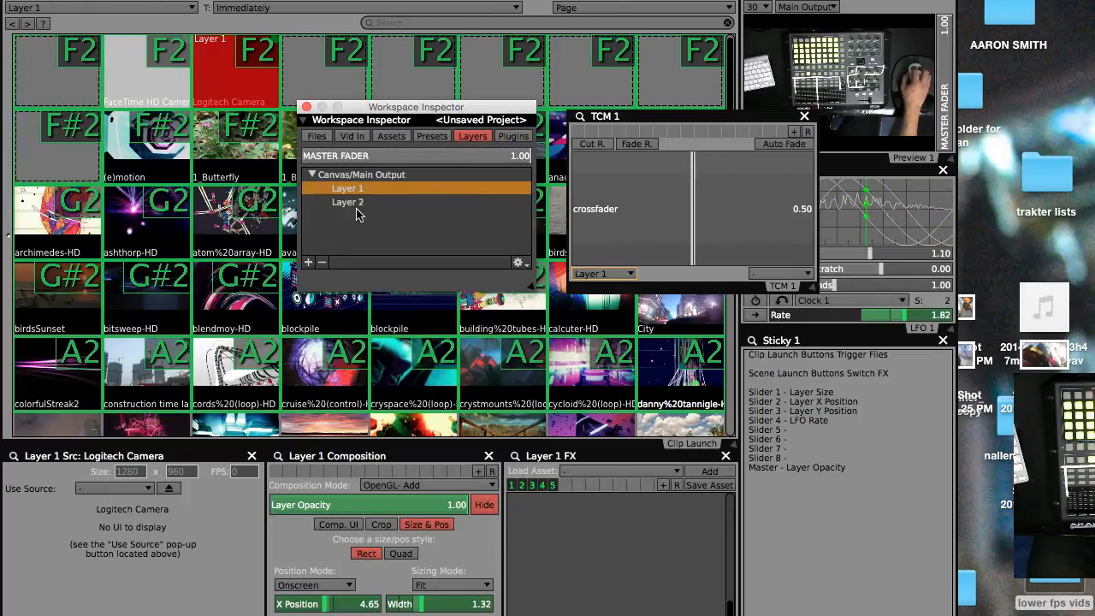
left_click(788, 274)
left_click(804, 315)
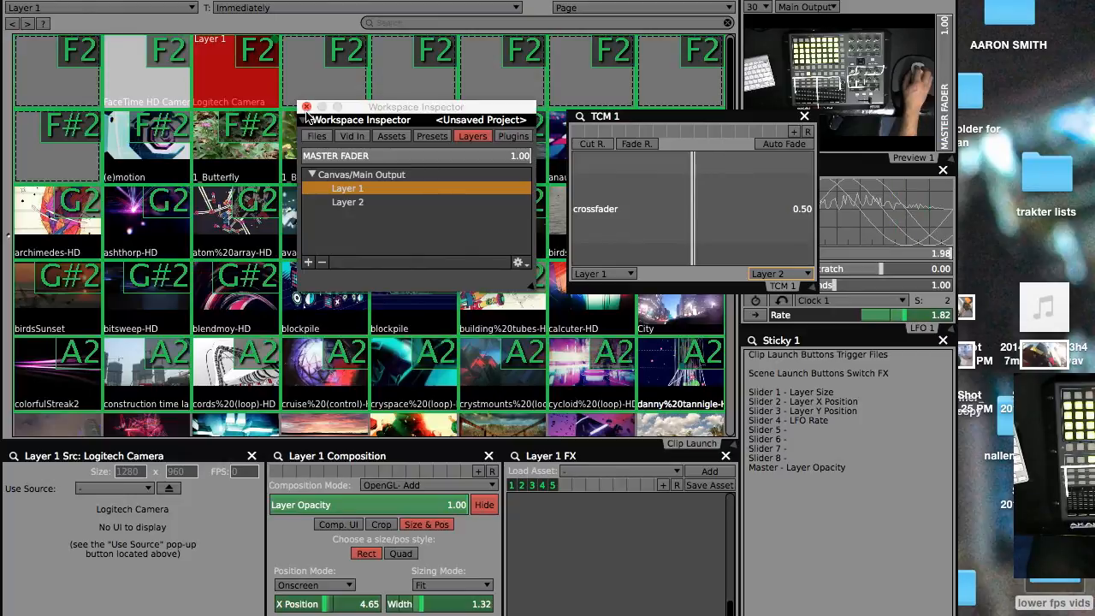
left_click(306, 107)
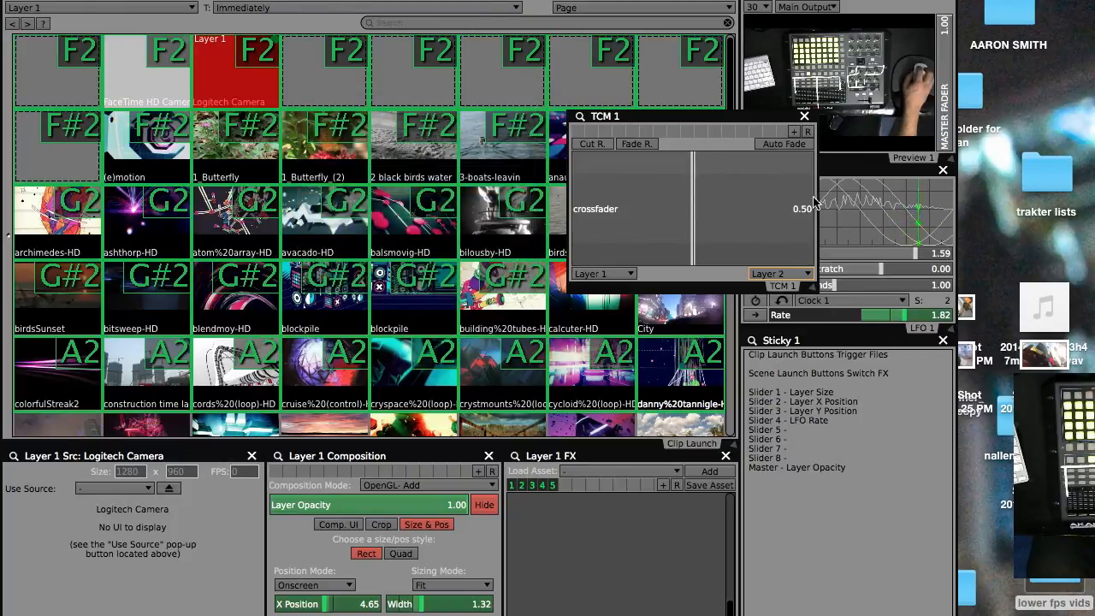
Map the mixer's crossfader to the hardware controller with Detect All.
left_click_drag(736, 126, 571, 108)
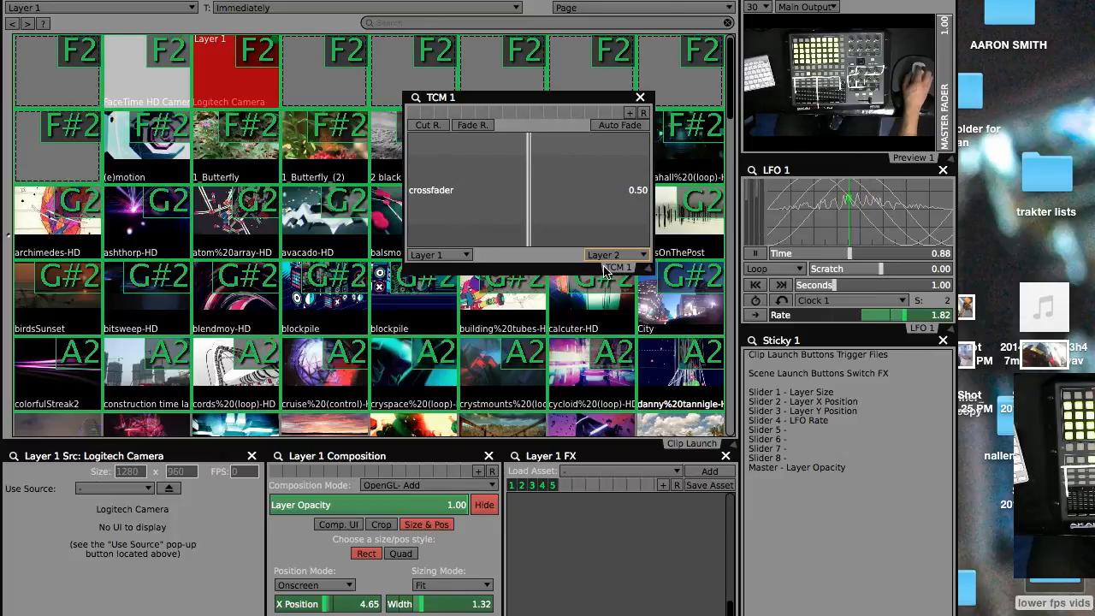
right_click(564, 208)
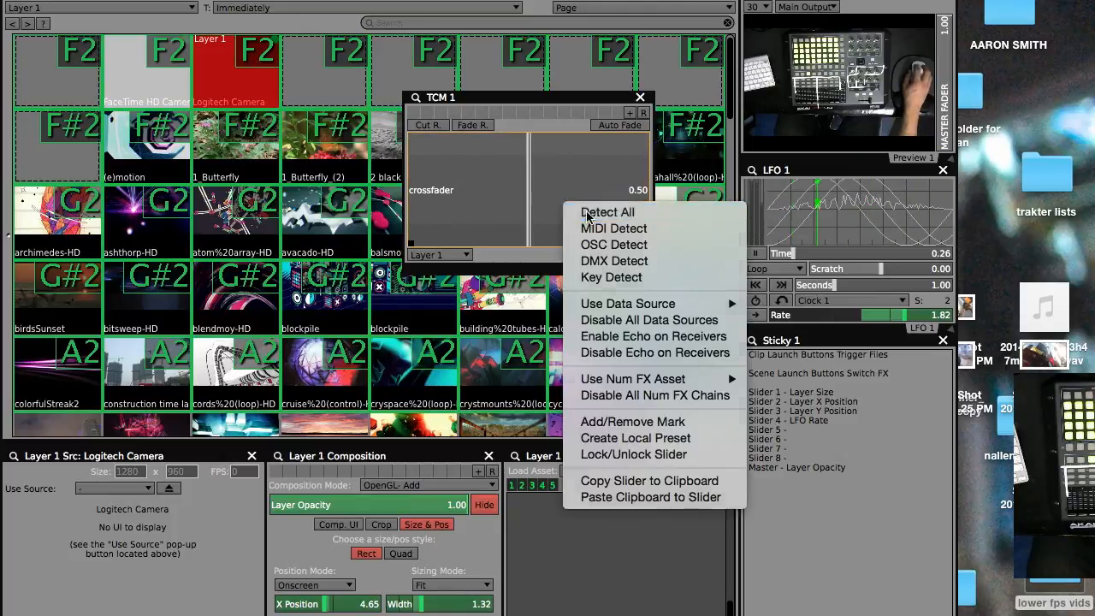
left_click(586, 214)
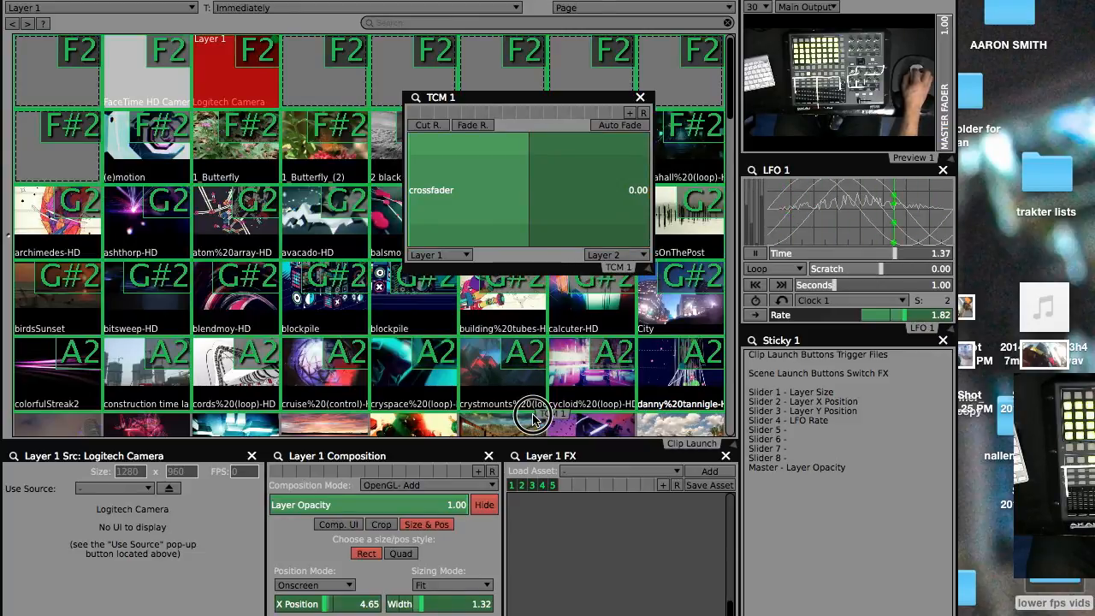
Dock the TCM 1 mixer window in the same pane as Layer 1 Composition and switch the pane back to Layer 1 Composition.
left_click_drag(526, 613, 485, 611)
left_click(487, 614)
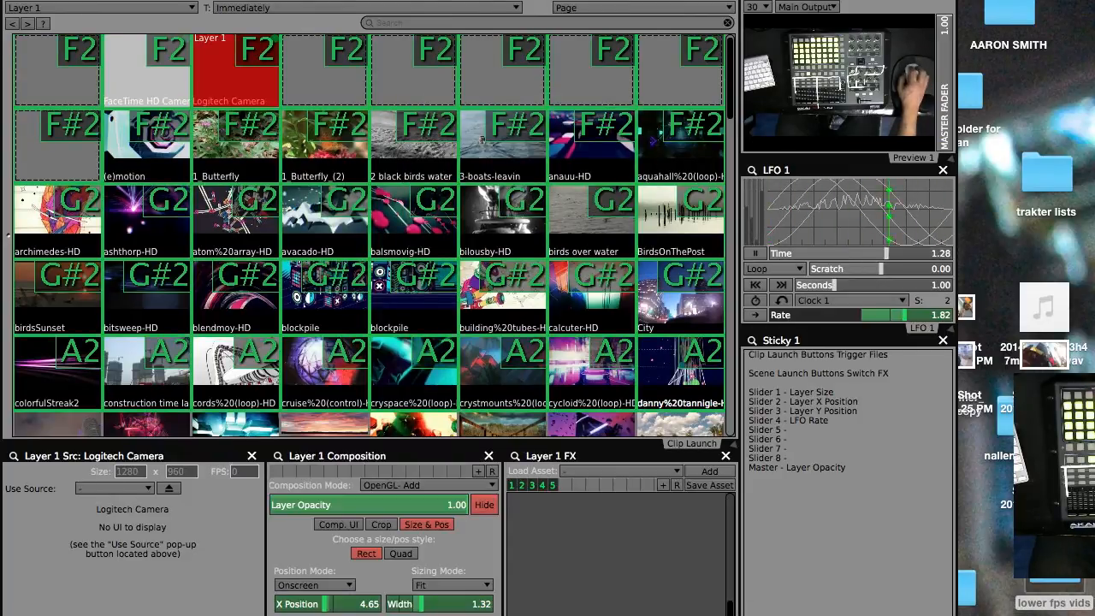
left_click(479, 614)
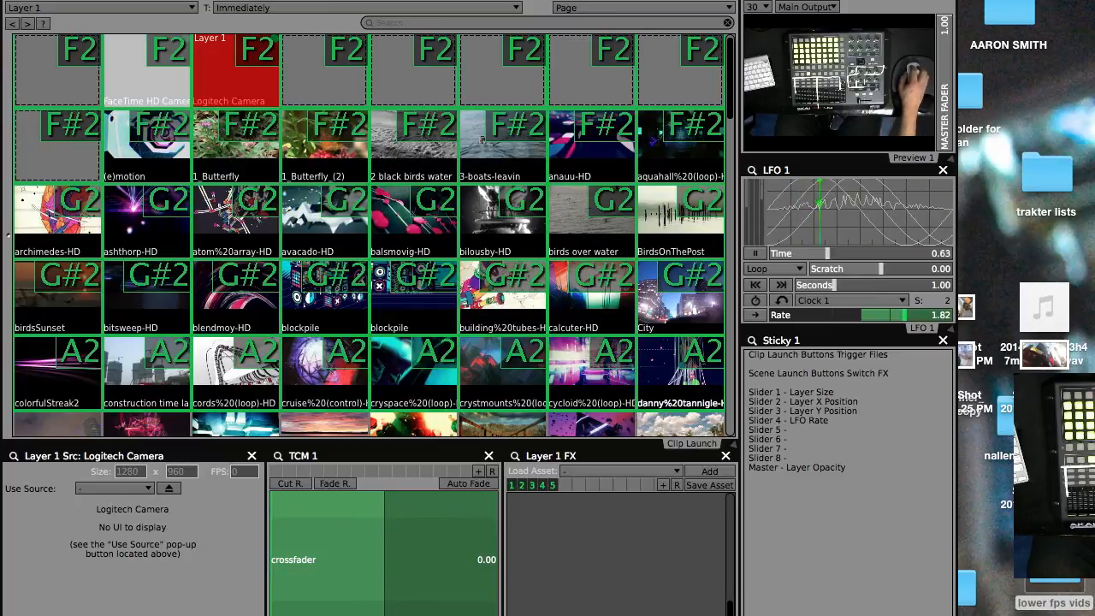
left_click(471, 614)
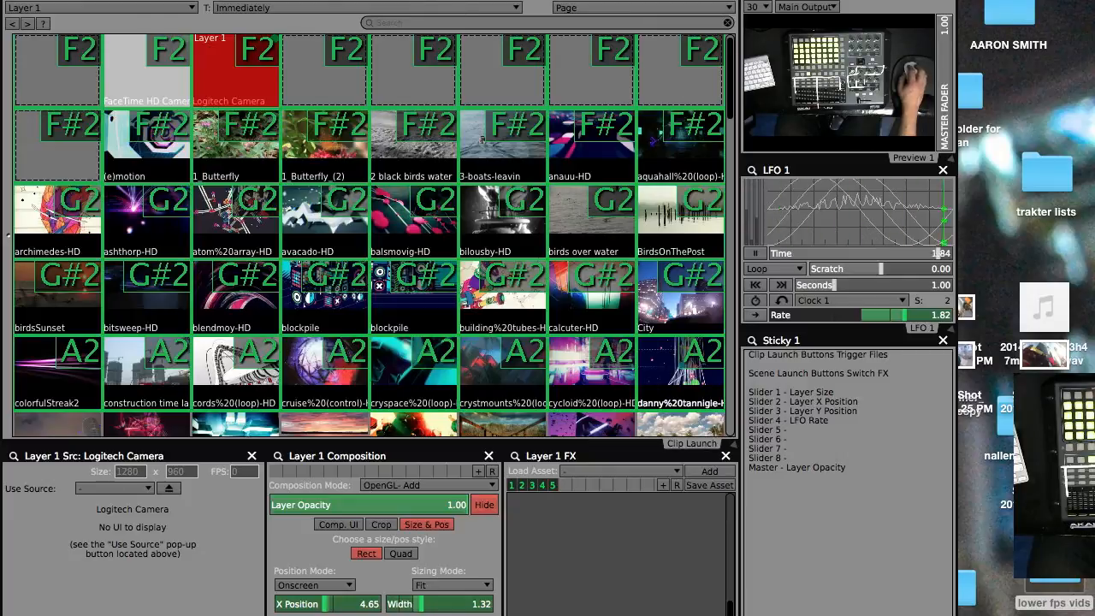
Detach Layer 2's Source, FX and Composition panels from the Workspace Inspector and move the inspector clear of them.
left_click(353, 0)
left_click(366, 42)
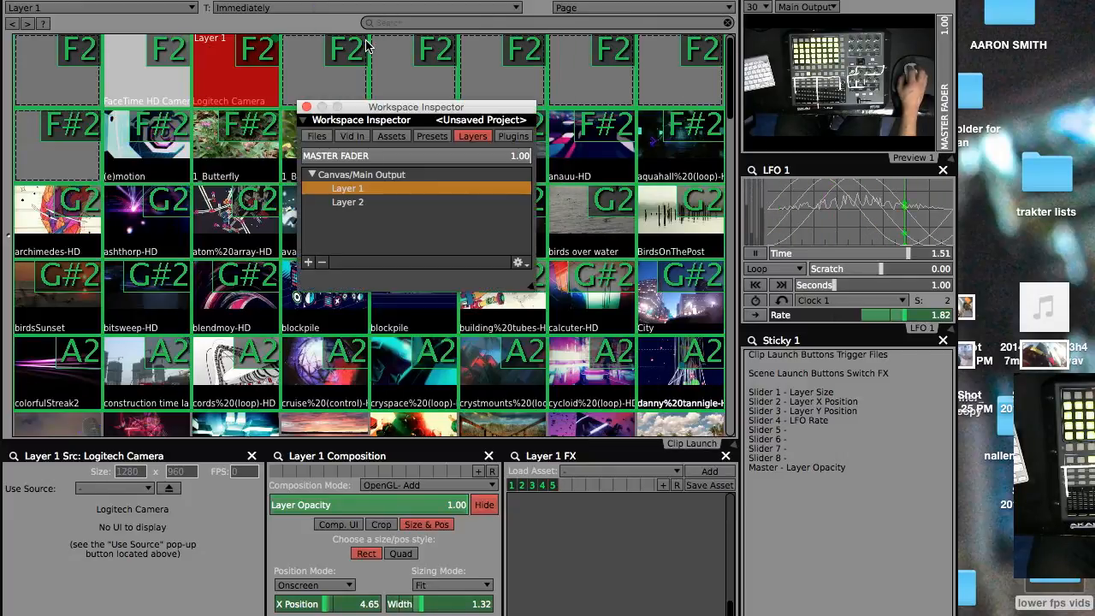
left_click(371, 203)
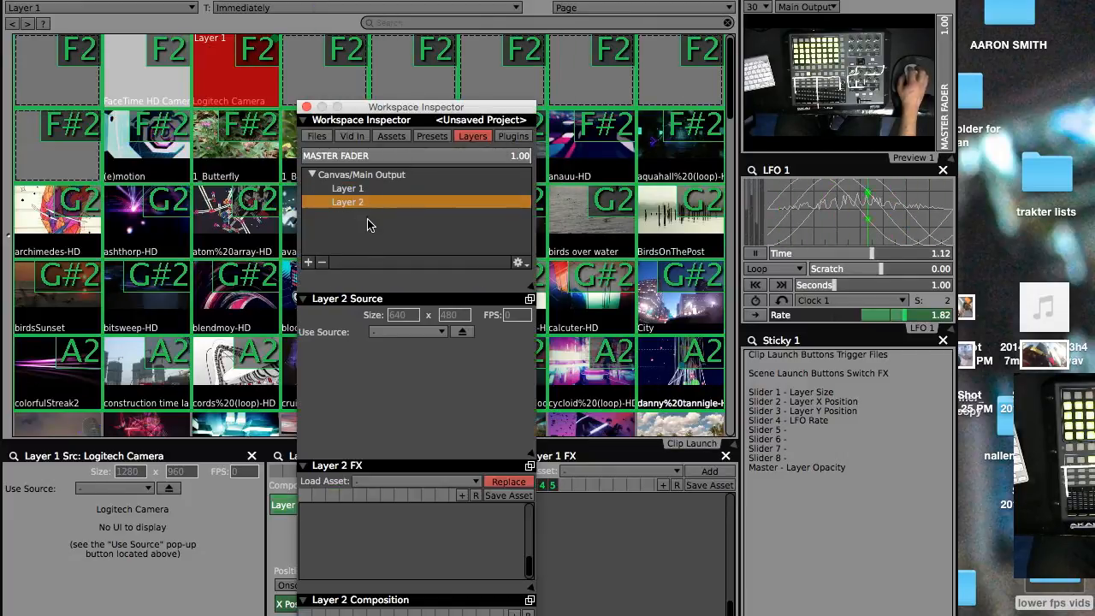
left_click(529, 299)
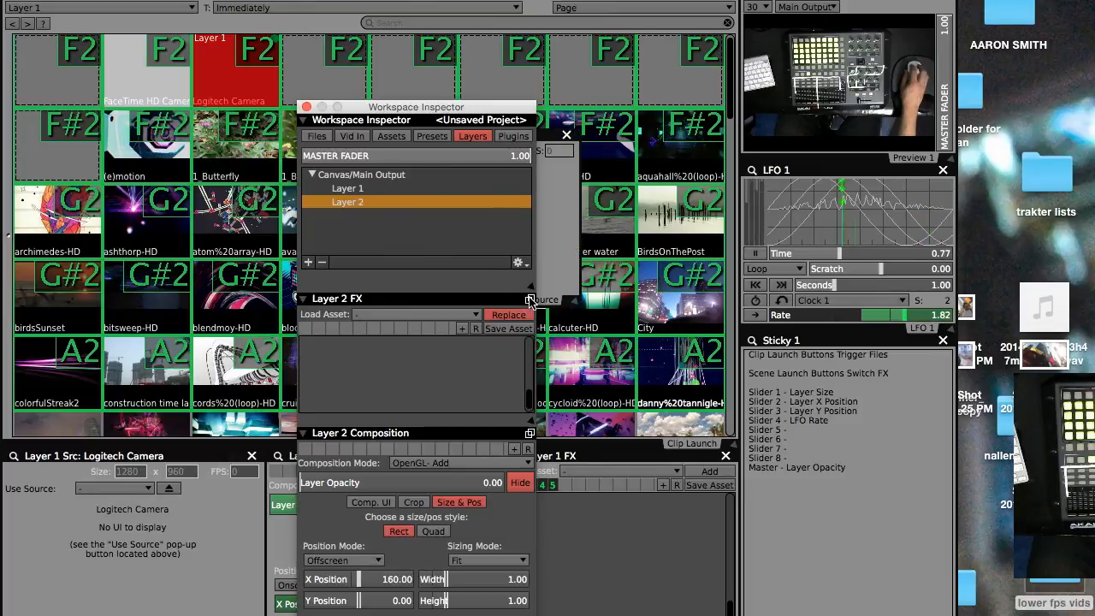
left_click(530, 299)
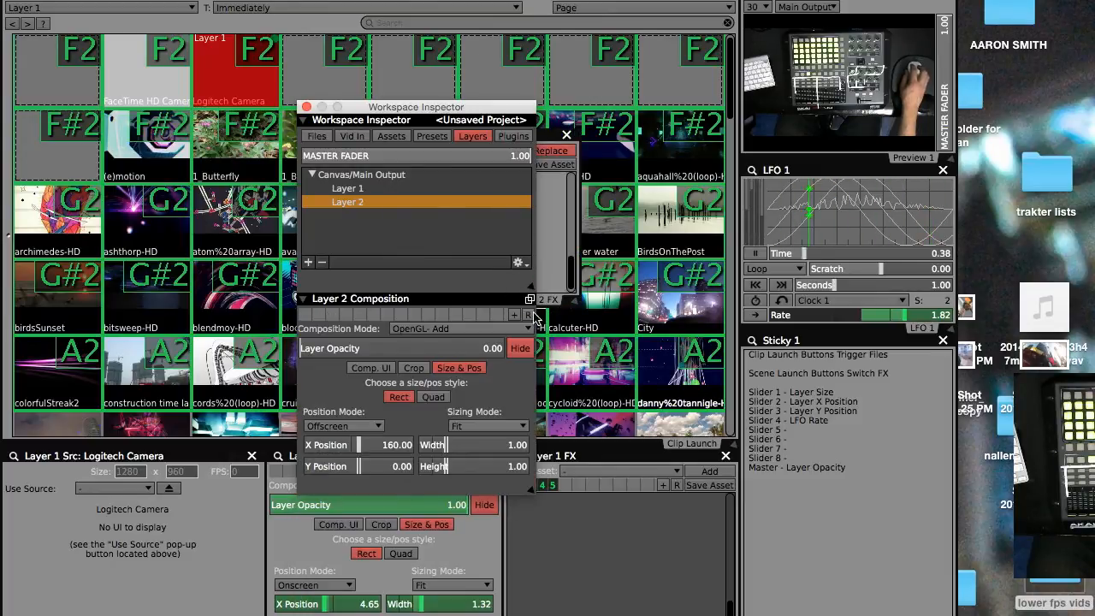
left_click(529, 299)
left_click_drag(384, 122, 102, 14)
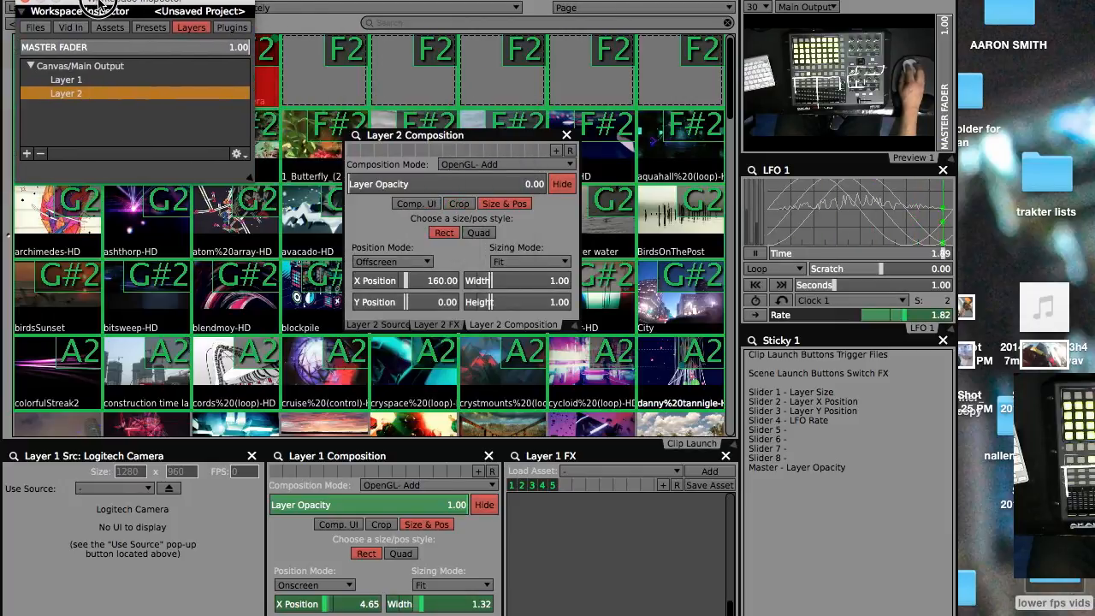
left_click(512, 331)
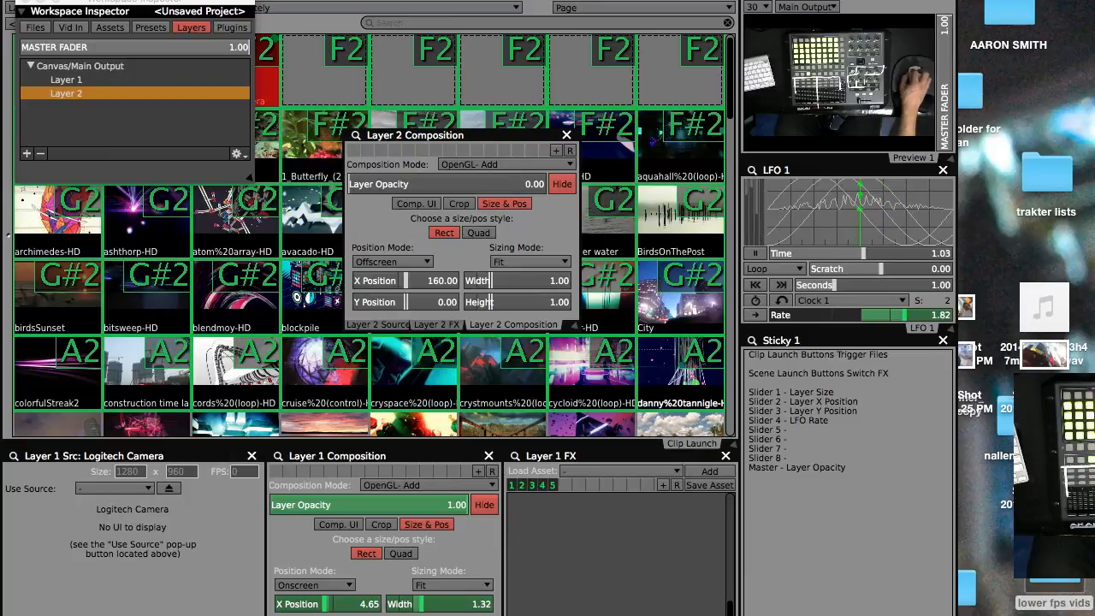
Dock the Layer 2 Composition, Source and FX windows with their Layer 1 counterparts and move the Workspace Inspector over the clip bin.
left_click_drag(513, 327, 453, 612)
left_click_drag(479, 330, 248, 582)
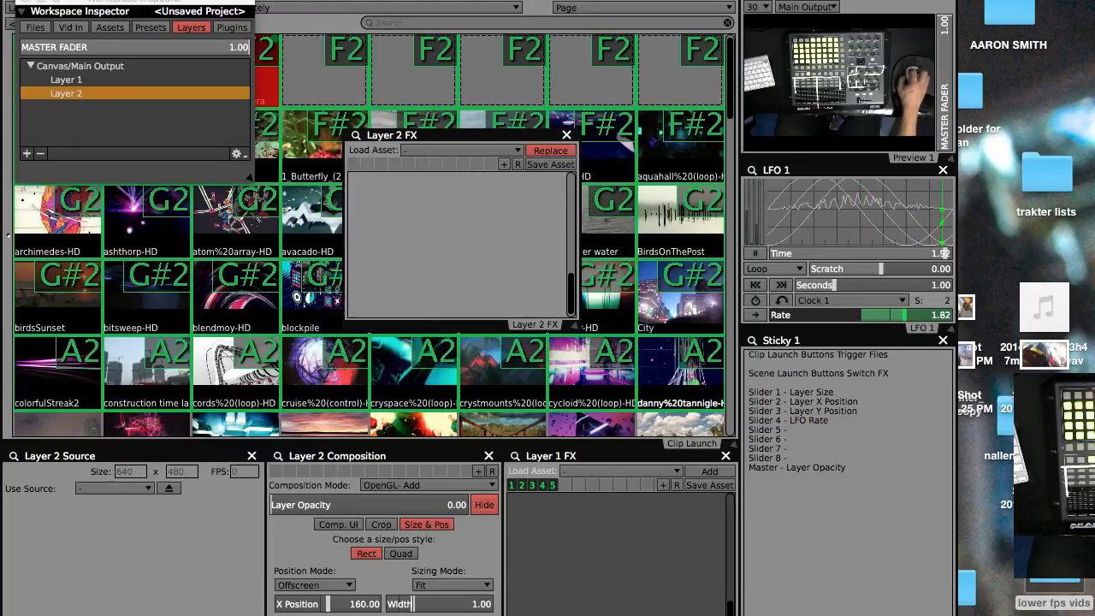
left_click_drag(530, 318, 656, 594)
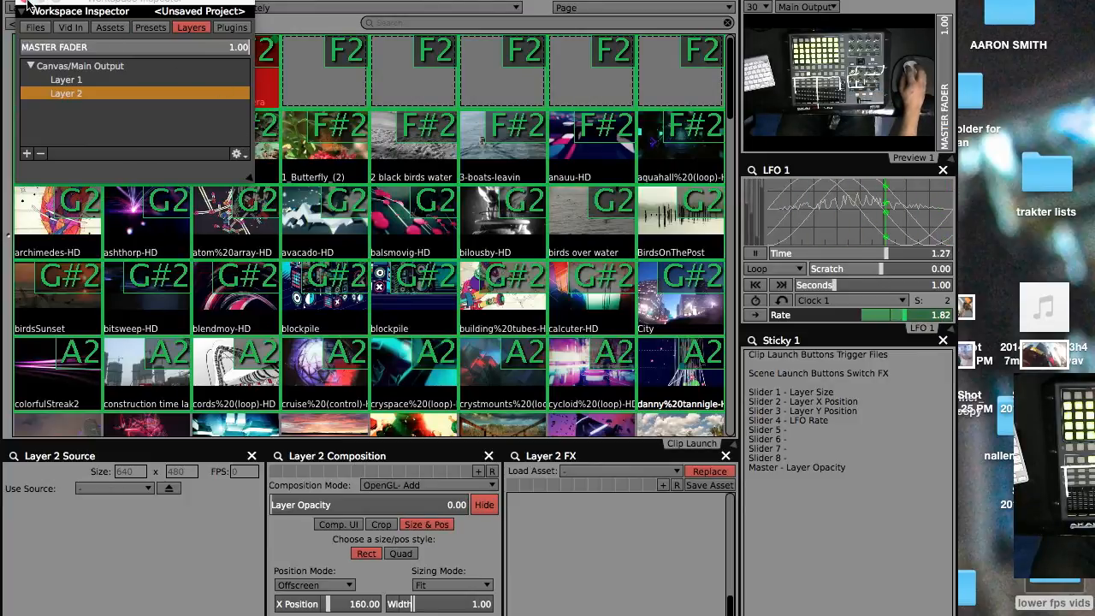
left_click_drag(94, 4, 622, 183)
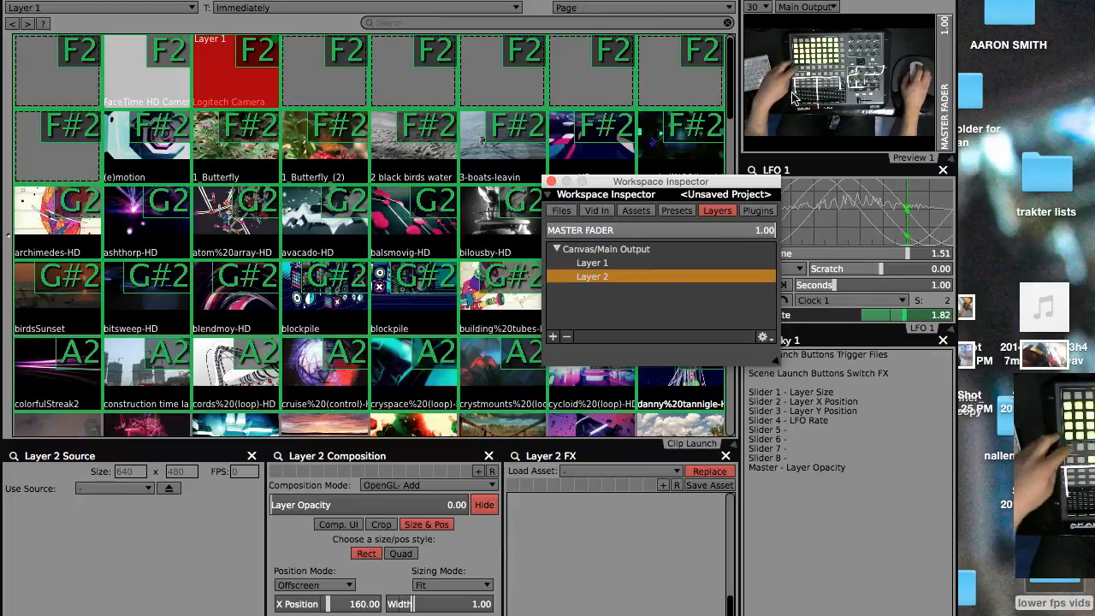
Map the clip bin's Layer 1 and Layer 2 choices to note 52 on MIDI channels 0 and 1, with values echoed to the controller.
left_click(100, 10)
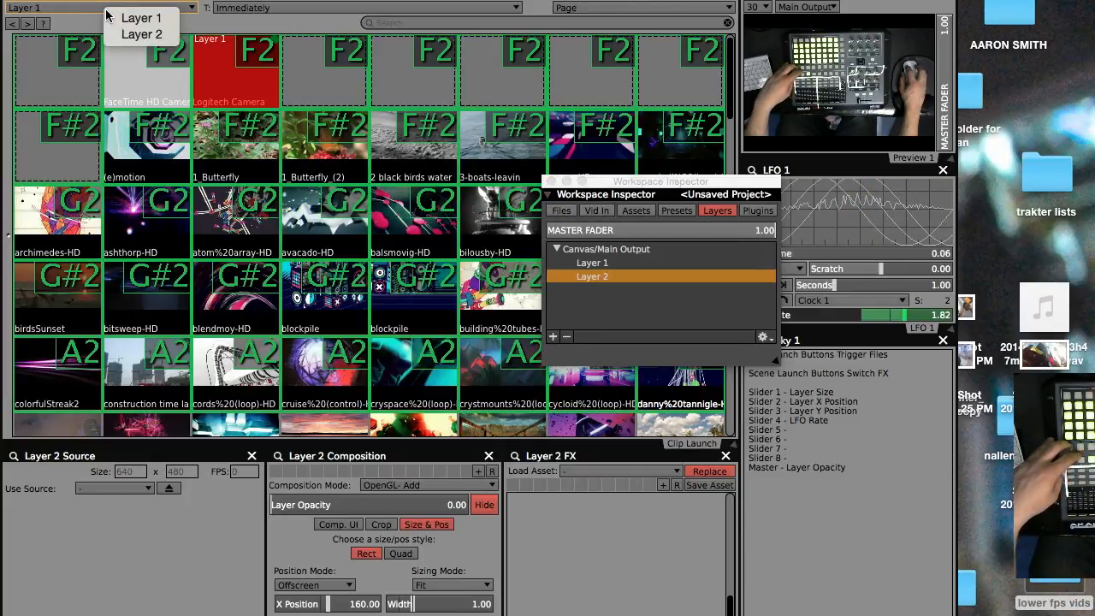
left_click(88, 12)
left_click(88, 12)
left_click(82, 12)
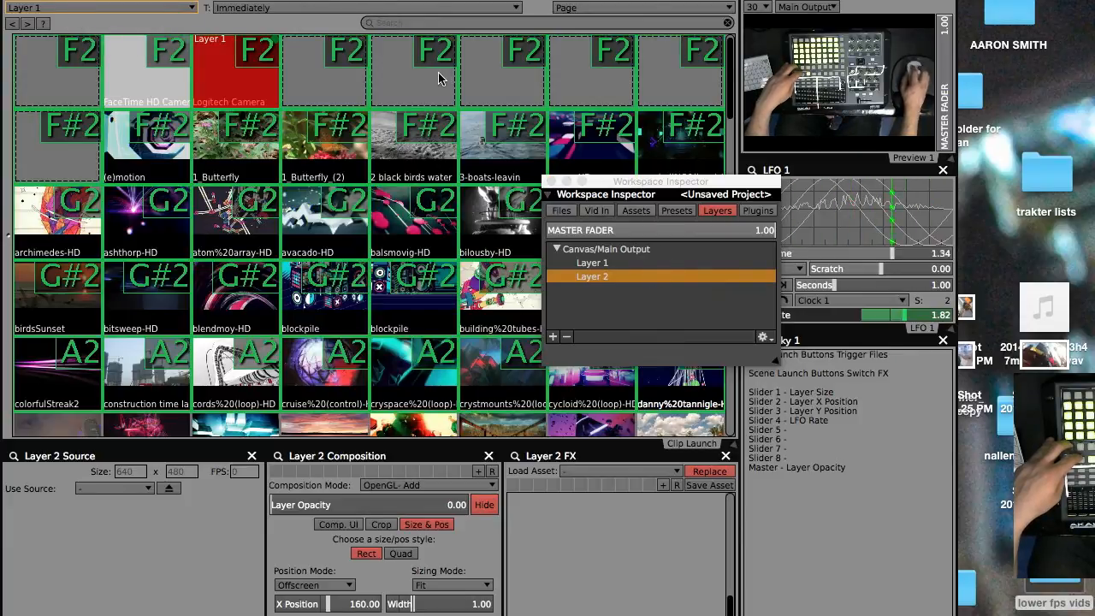
left_click(370, 0)
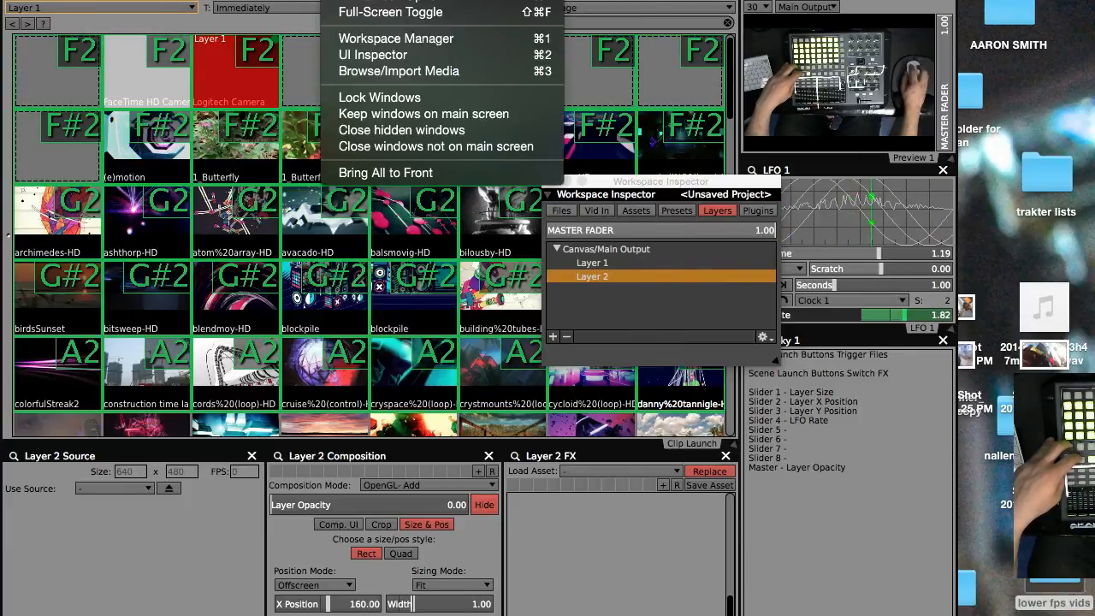
left_click(359, 54)
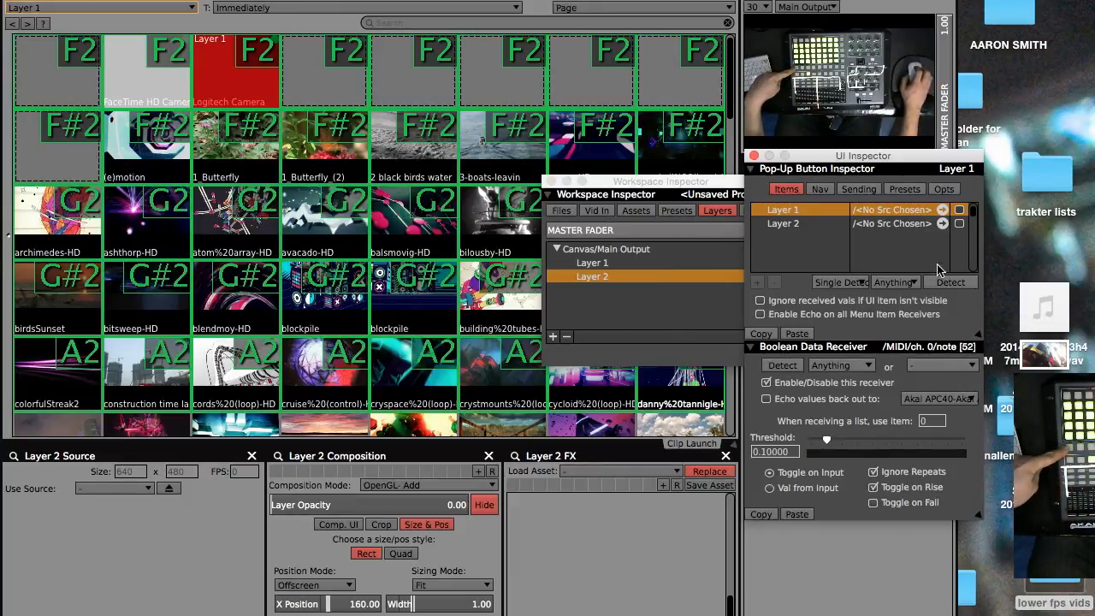
left_click(910, 225)
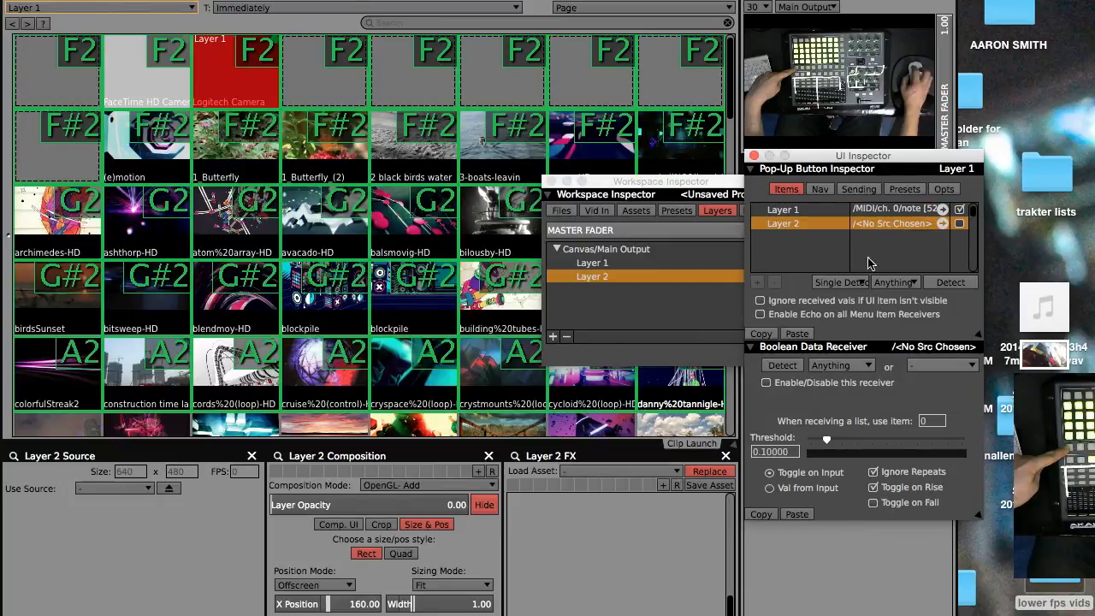
left_click(782, 365)
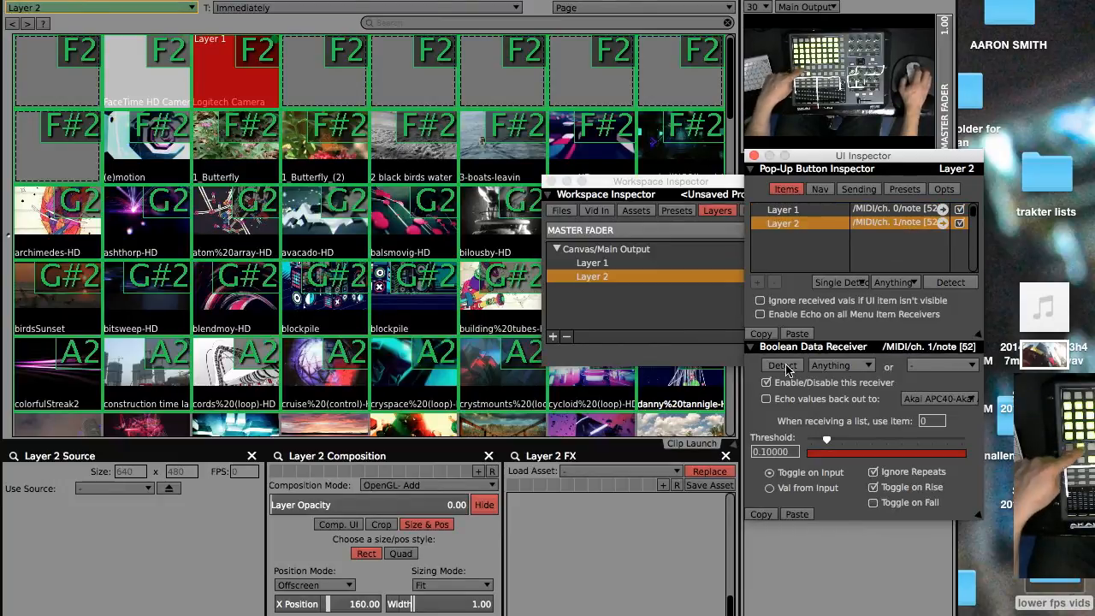
left_click(889, 210)
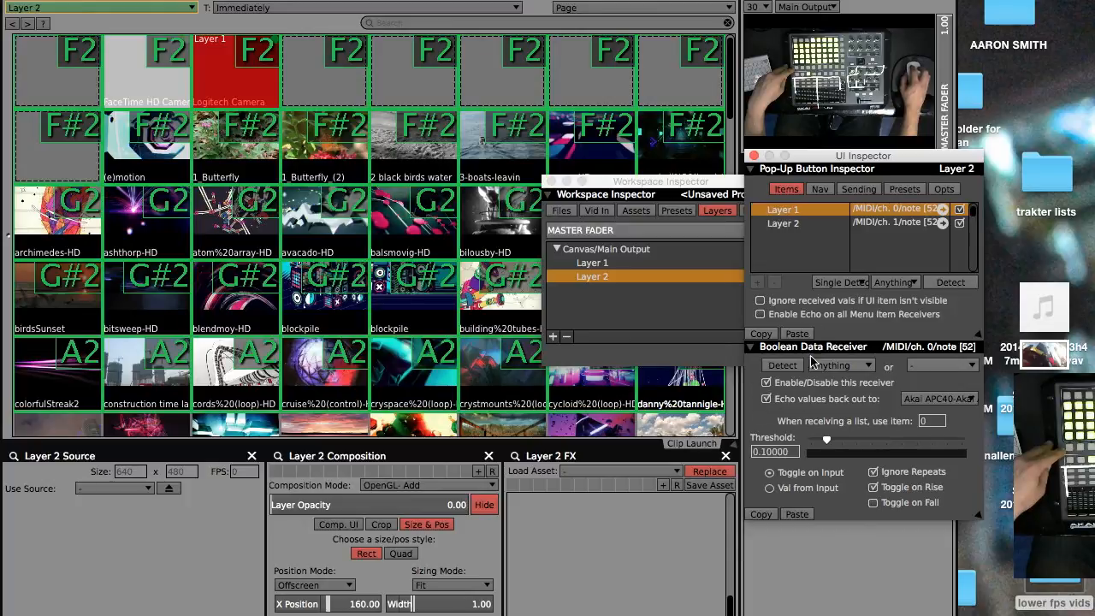
left_click(863, 224)
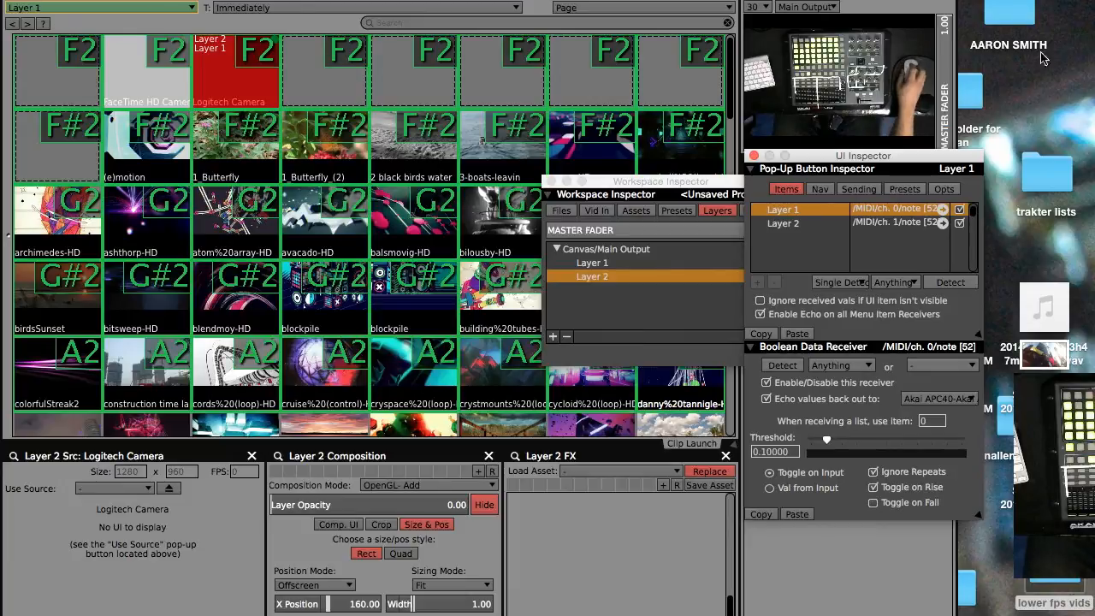
Undock the Preview 1 window, enlarge it and place it over the clip bin.
left_click_drag(919, 2, 381, 100)
left_click_drag(414, 259, 680, 421)
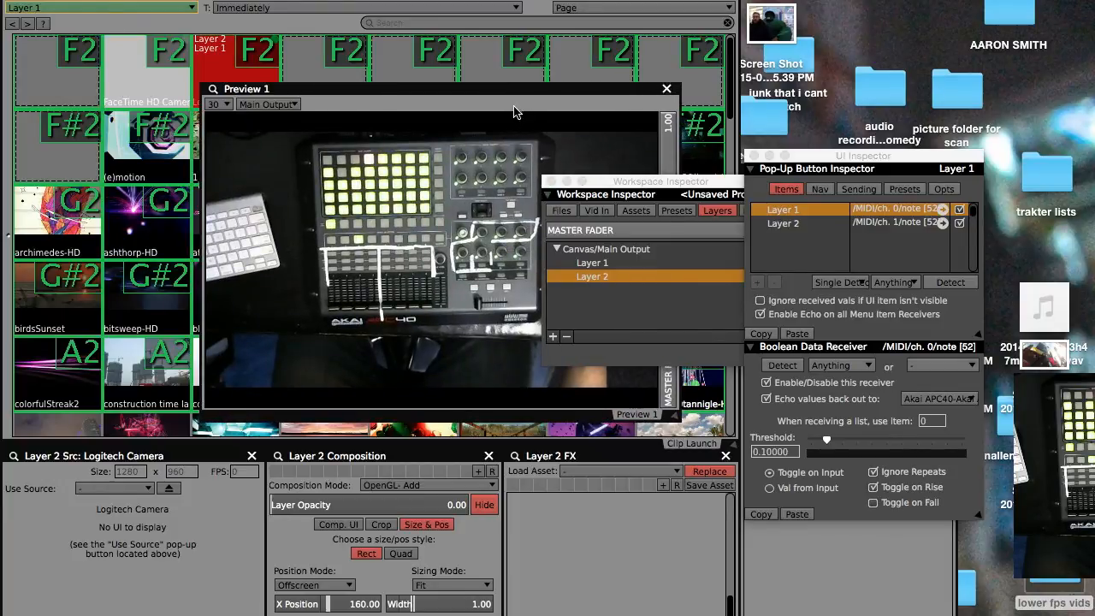
left_click_drag(514, 90, 355, 101)
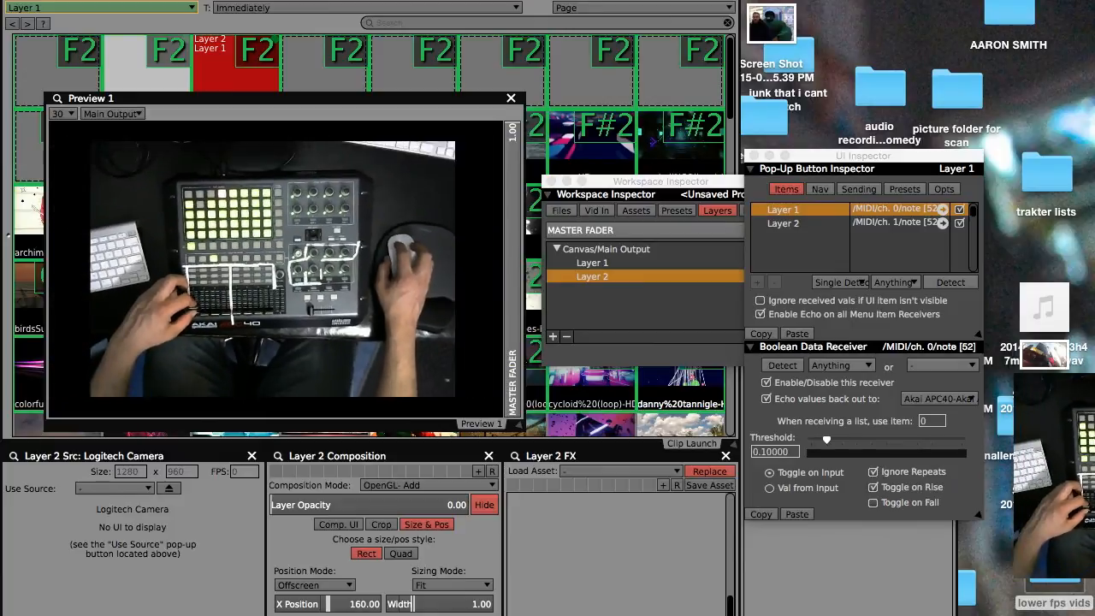
In Layer 1 Composition, set Width to 1.00 and disable all data sources on the Width and Height sliders.
left_click(488, 456)
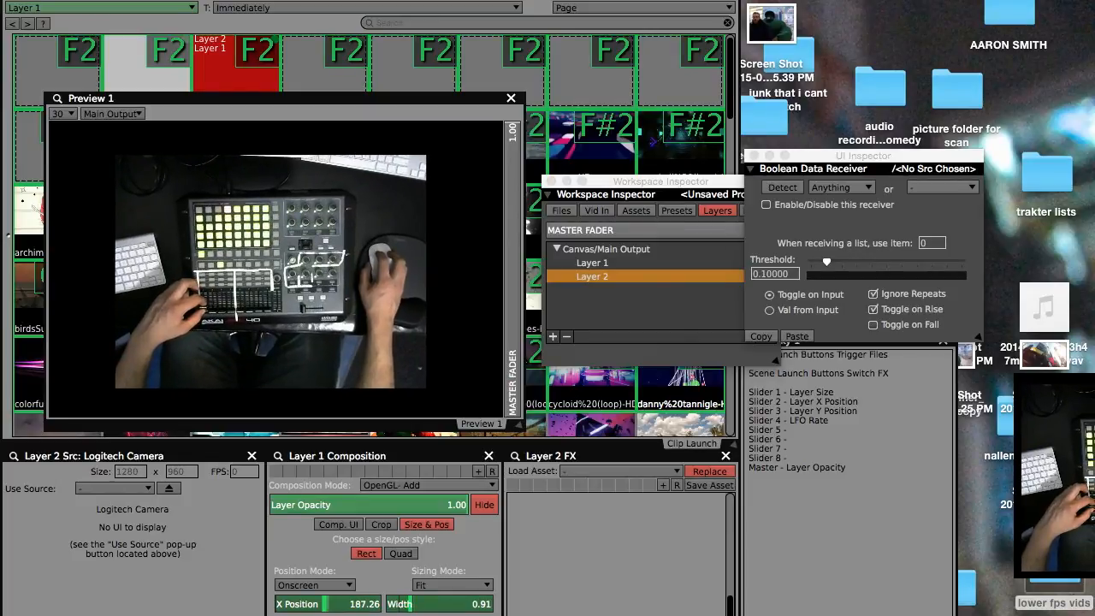
left_click(414, 615)
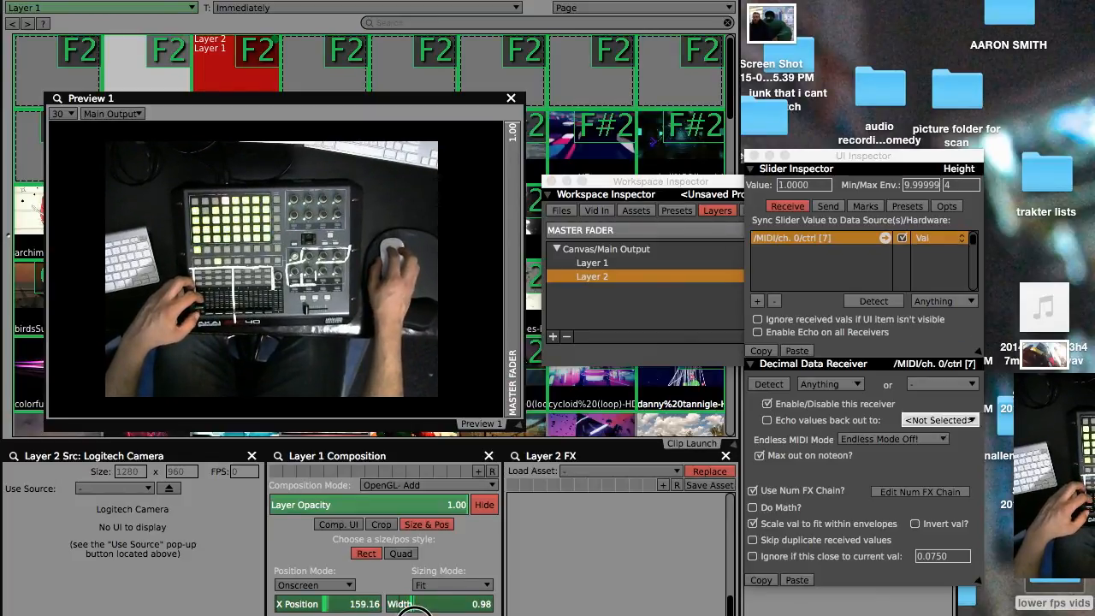
left_click(416, 604)
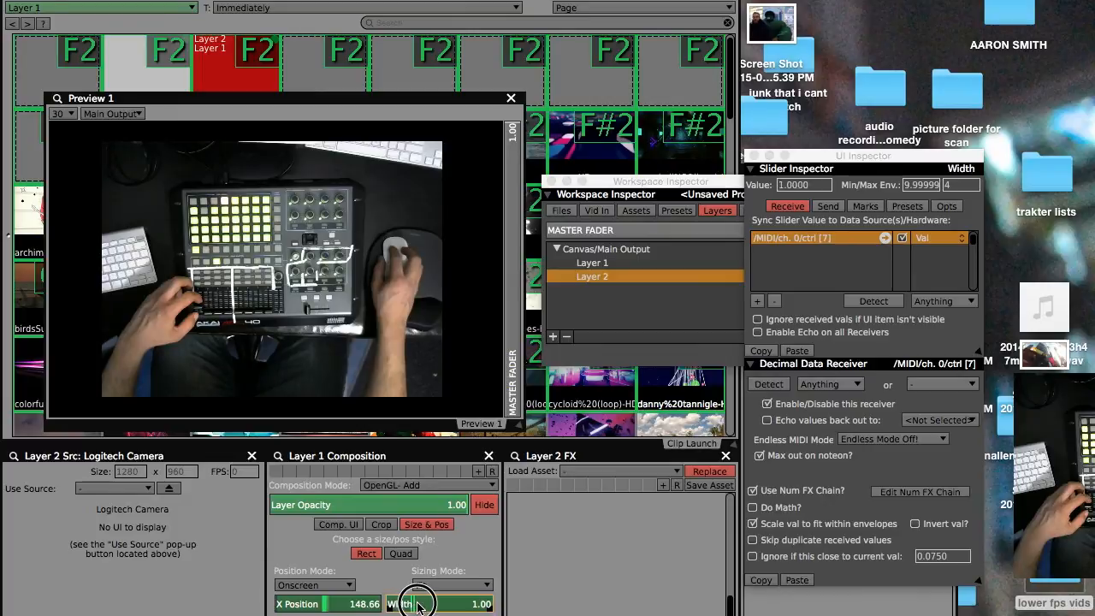
right_click(434, 606)
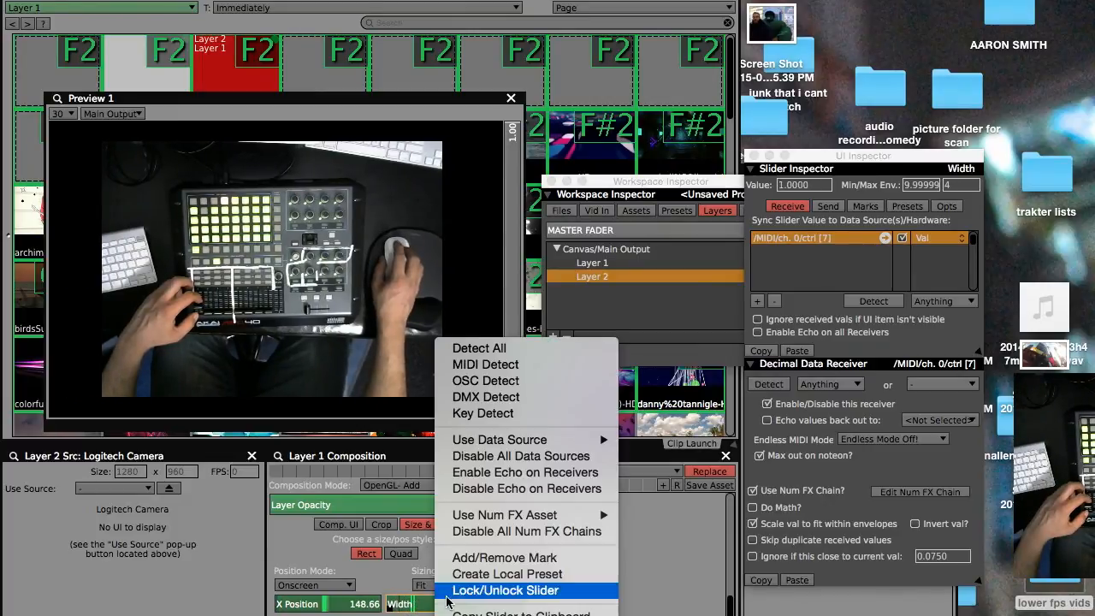
left_click(476, 459)
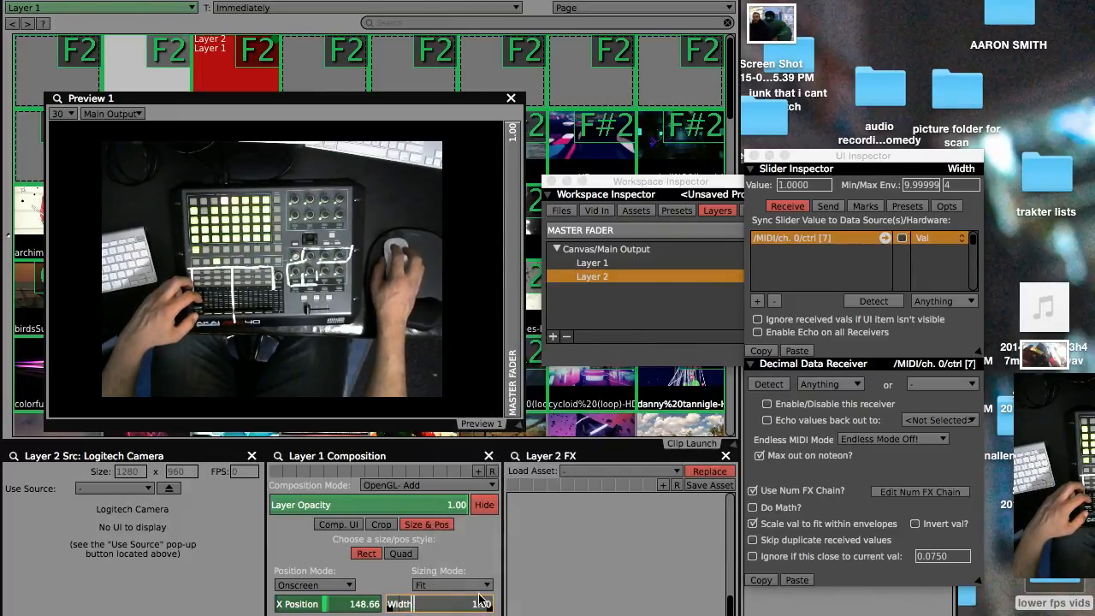
right_click(467, 614)
left_click(489, 457)
Disable all data sources on Layer 1's Y Position and X Position sliders and set X Position to about 154.48.
right_click(351, 612)
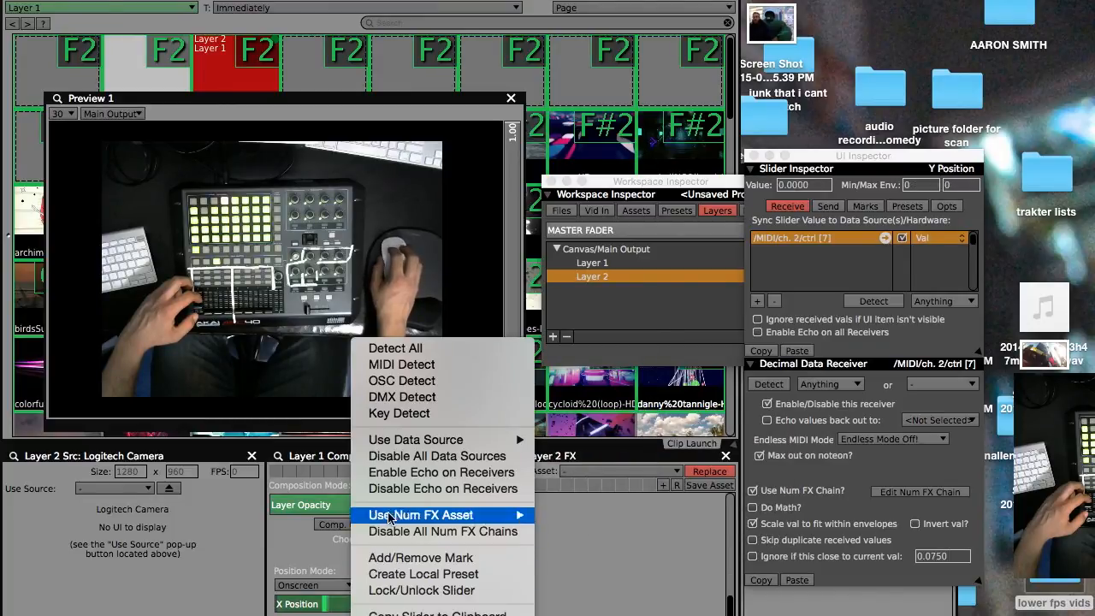
left_click(393, 457)
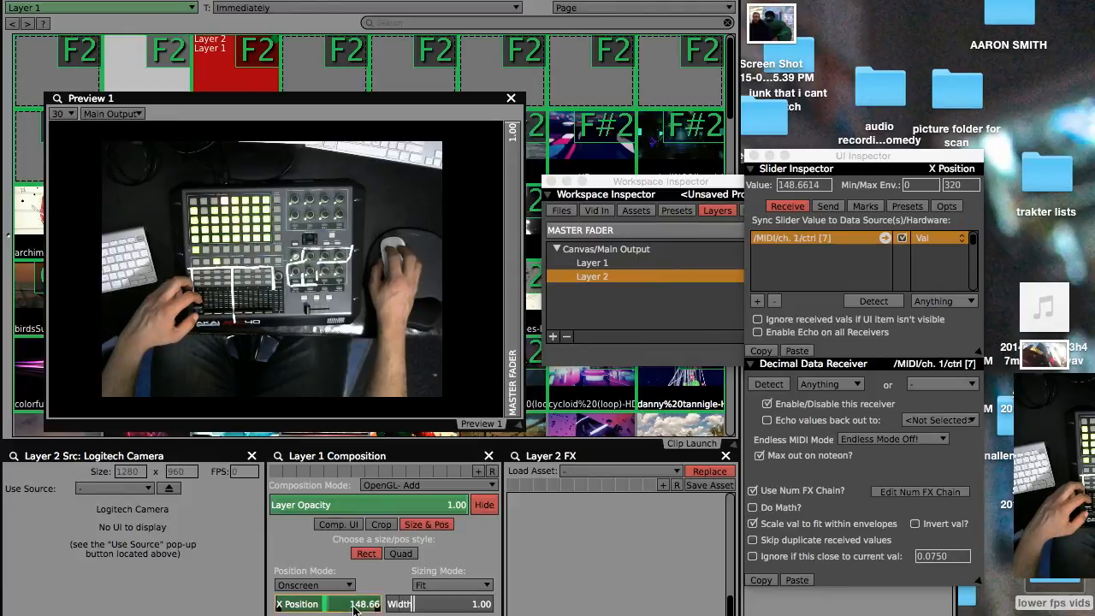
right_click(355, 609)
left_click(392, 454)
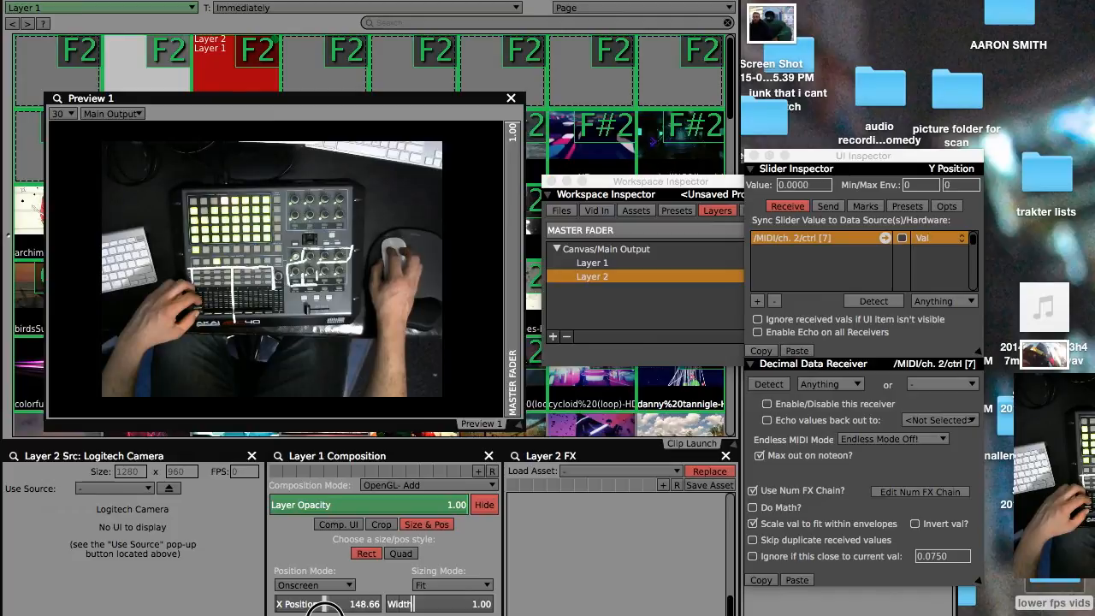
left_click(330, 607)
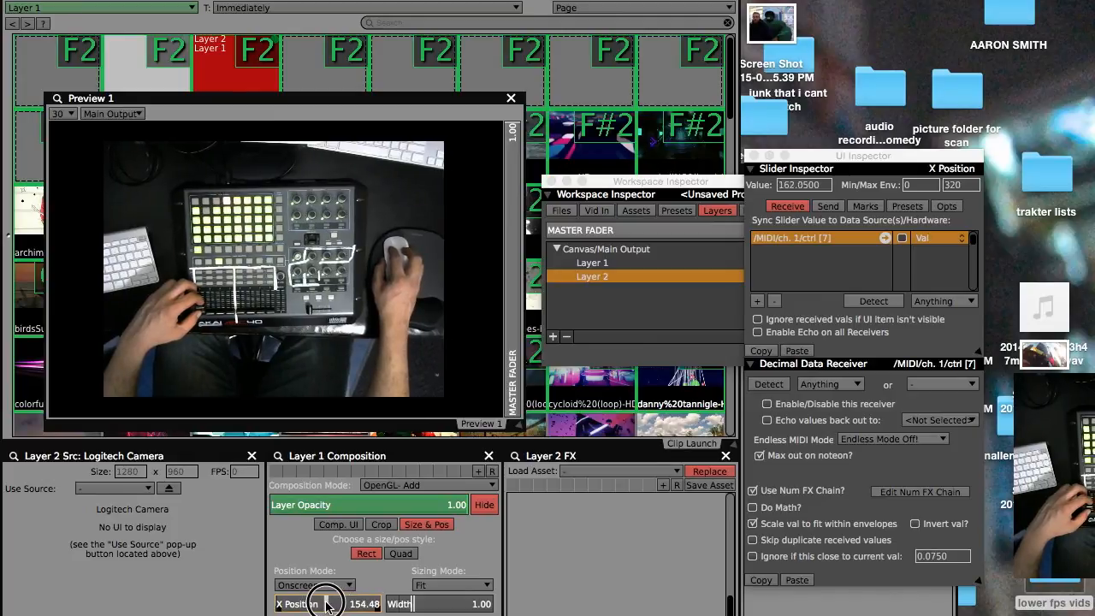
Disable all data sources on Layer 1's Layer Opacity slider.
right_click(389, 507)
mouse_move(421, 517)
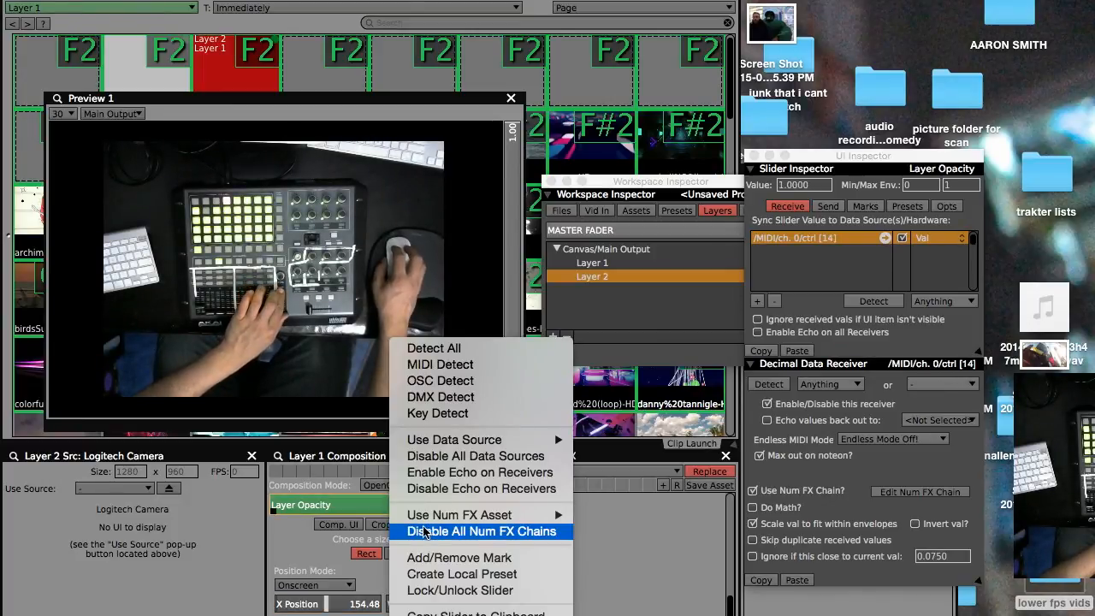
left_click(462, 457)
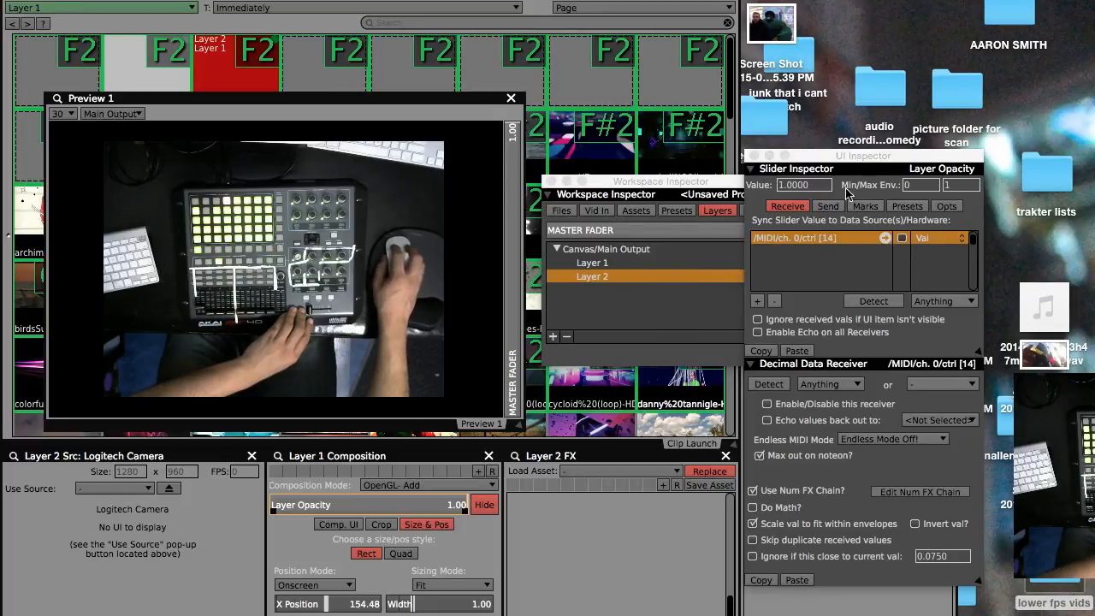
In the TCM 1 plugin options, reshape the blue layer opacity curve to reach full opacity at the crossfader's midpoint.
left_click_drag(852, 165, 826, 149)
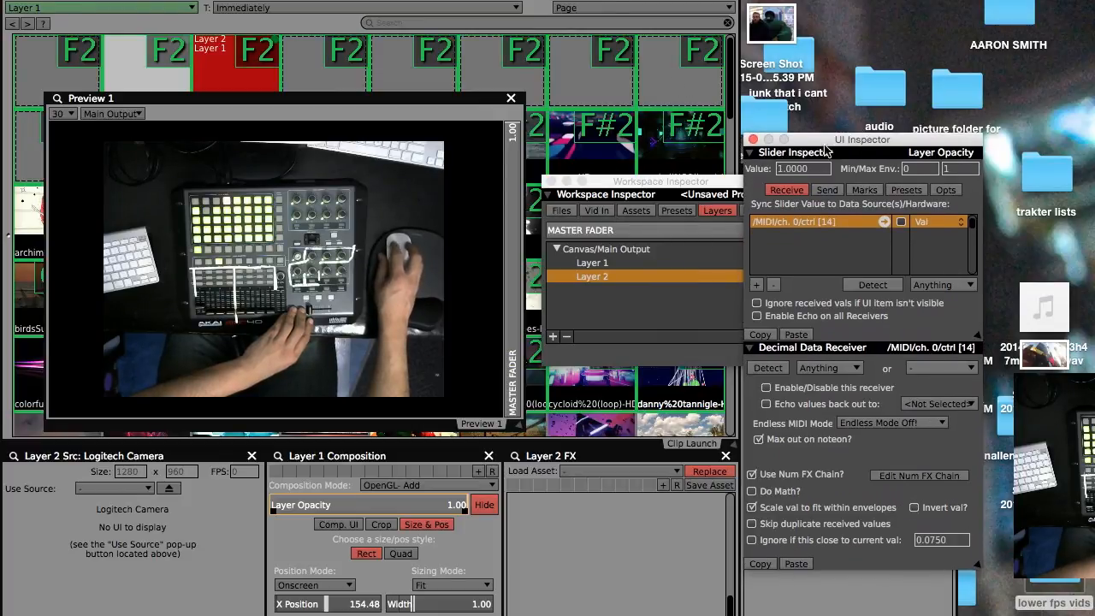
left_click(687, 182)
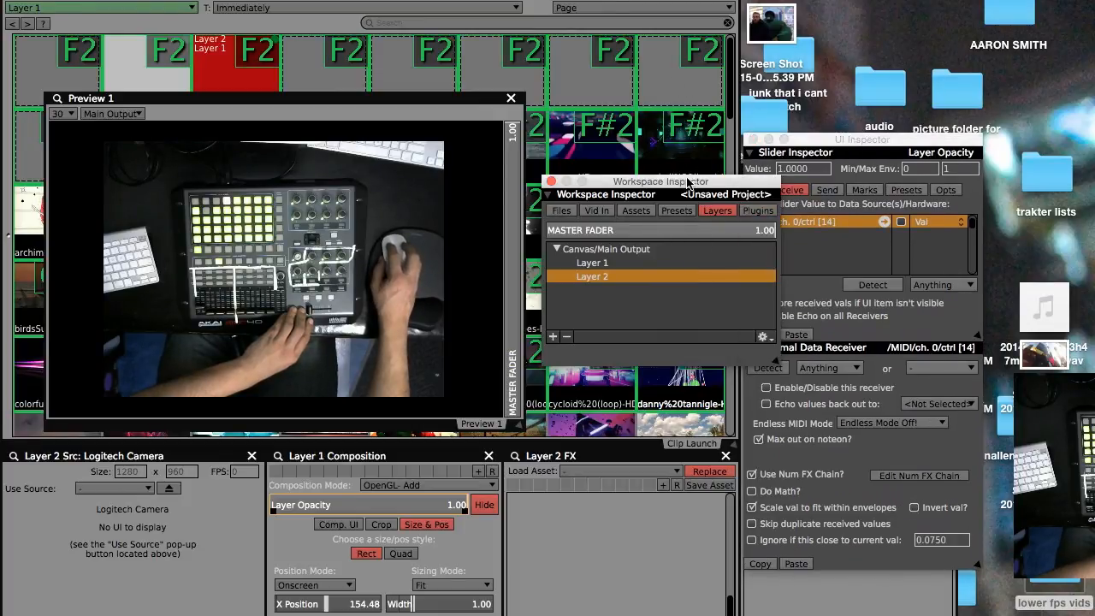
left_click(757, 210)
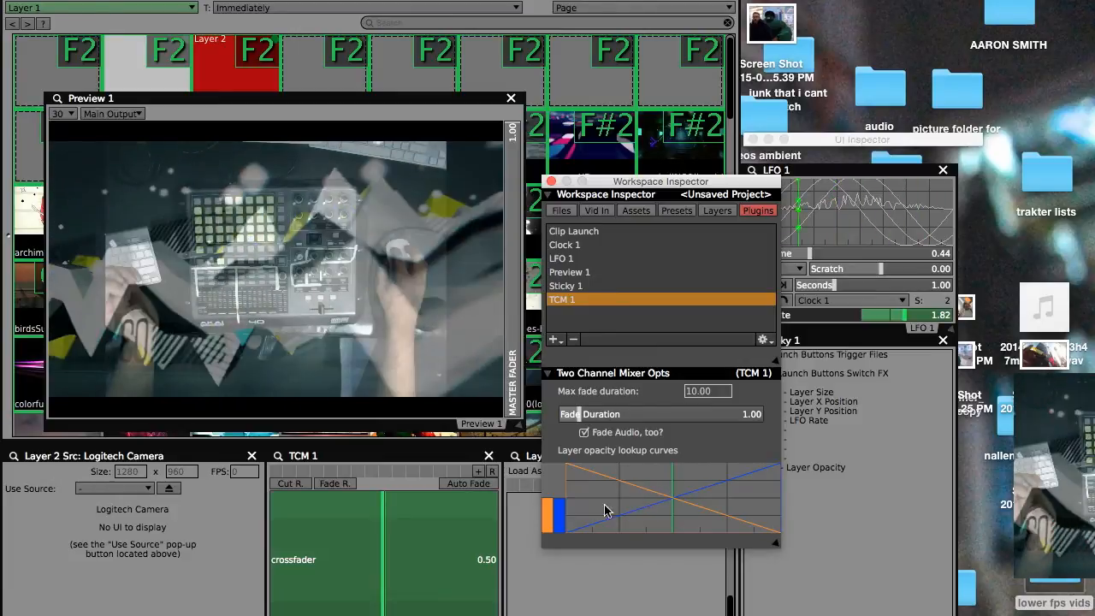
left_click(771, 471)
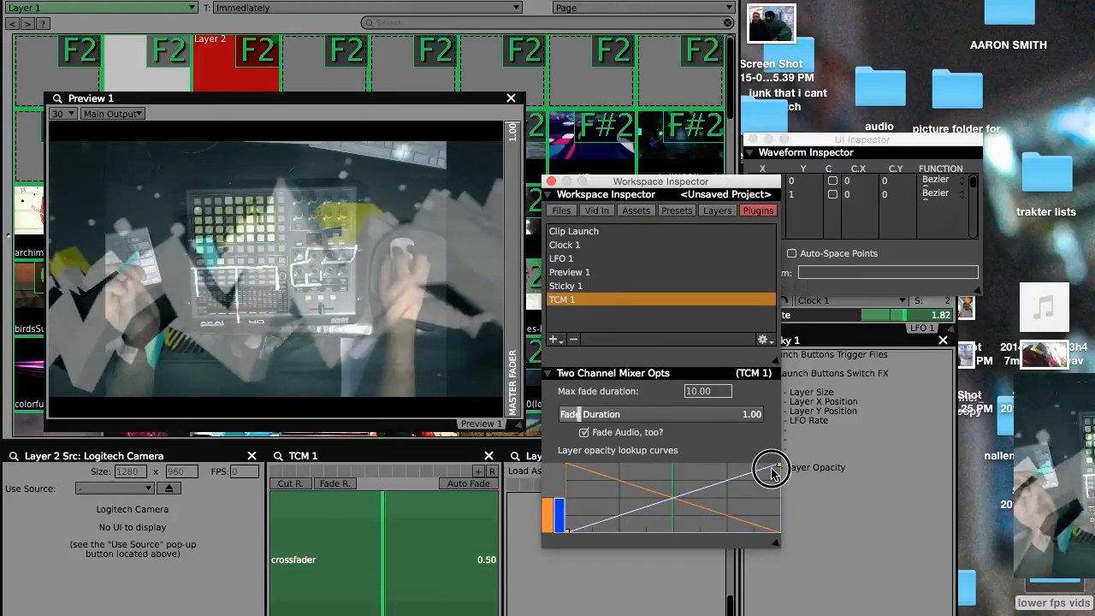
left_click_drag(778, 468, 670, 468)
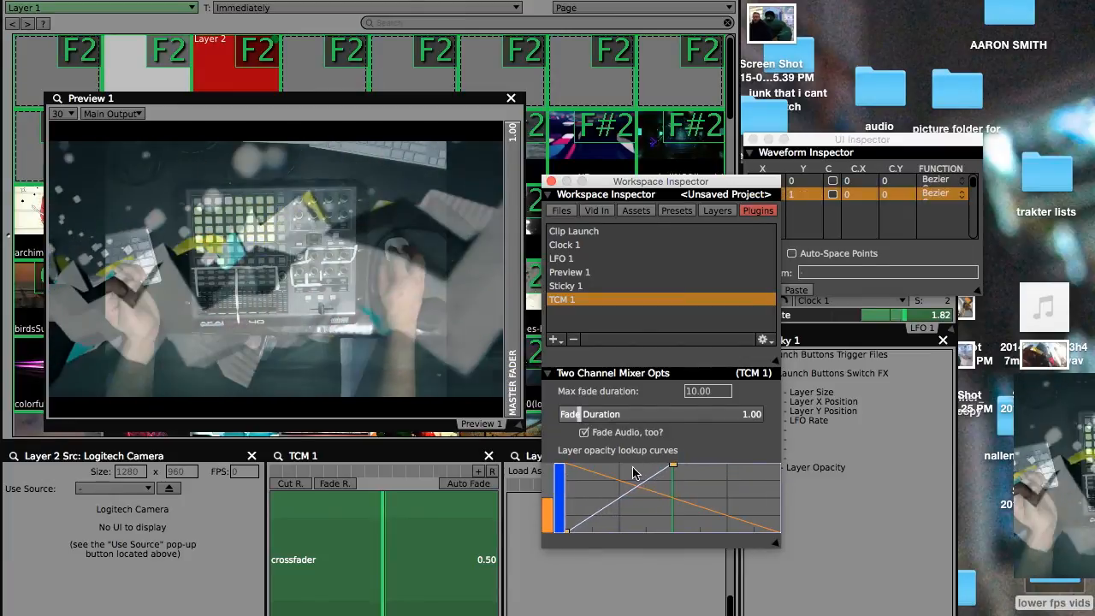
Reshape the orange layer opacity curve to reach full opacity at the crossfader's midpoint and move the Workspace Inspector aside.
left_click_drag(564, 466, 670, 468)
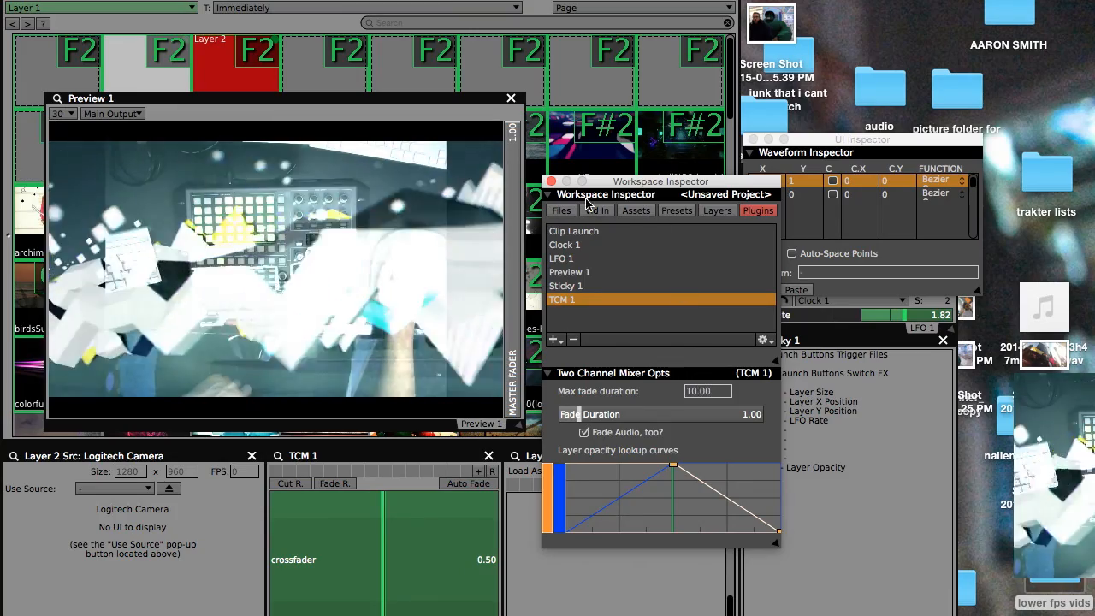
left_click_drag(616, 182, 818, 1)
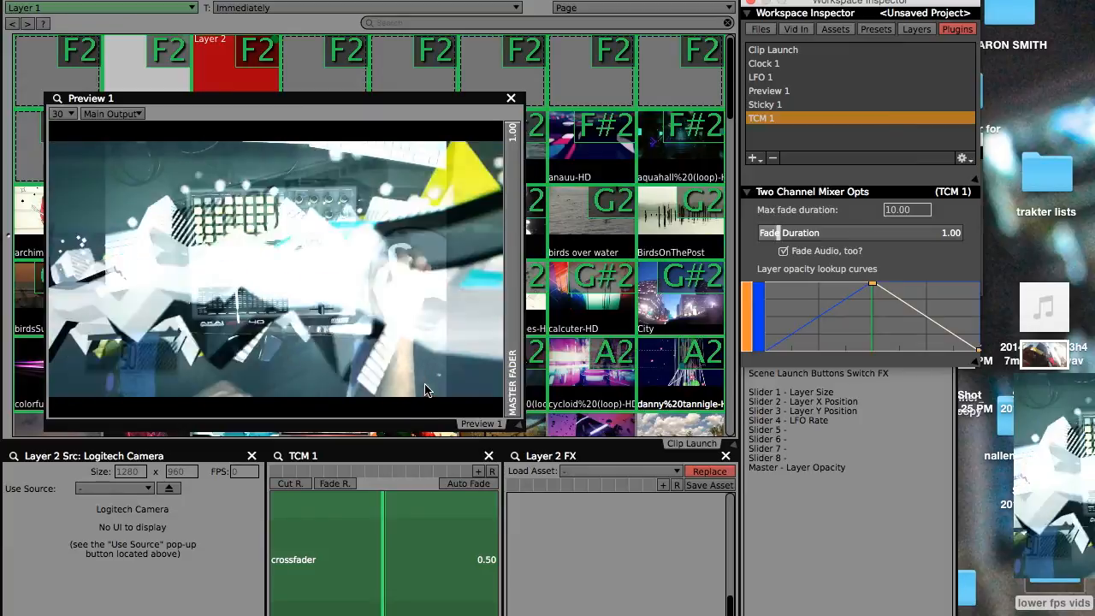
Trigger the atom%20array-HD clip on Layer 1 and reposition the Preview 1 and Clip Launch windows to uncover the mixer and FX controls.
left_click_drag(417, 106, 481, 423)
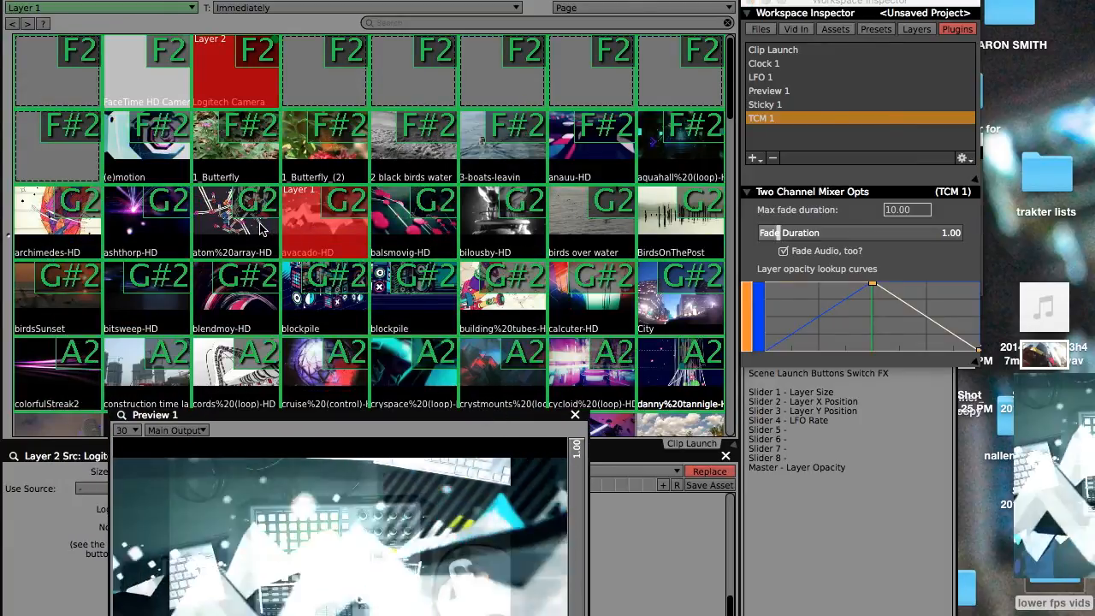
left_click(261, 233)
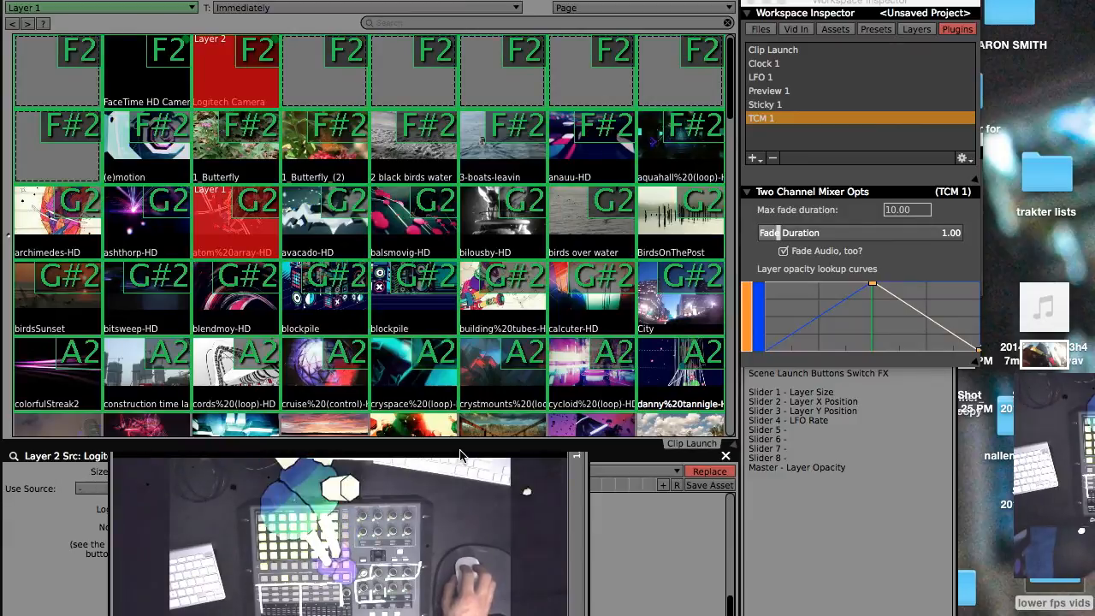
left_click(453, 475)
left_click_drag(462, 417, 479, 285)
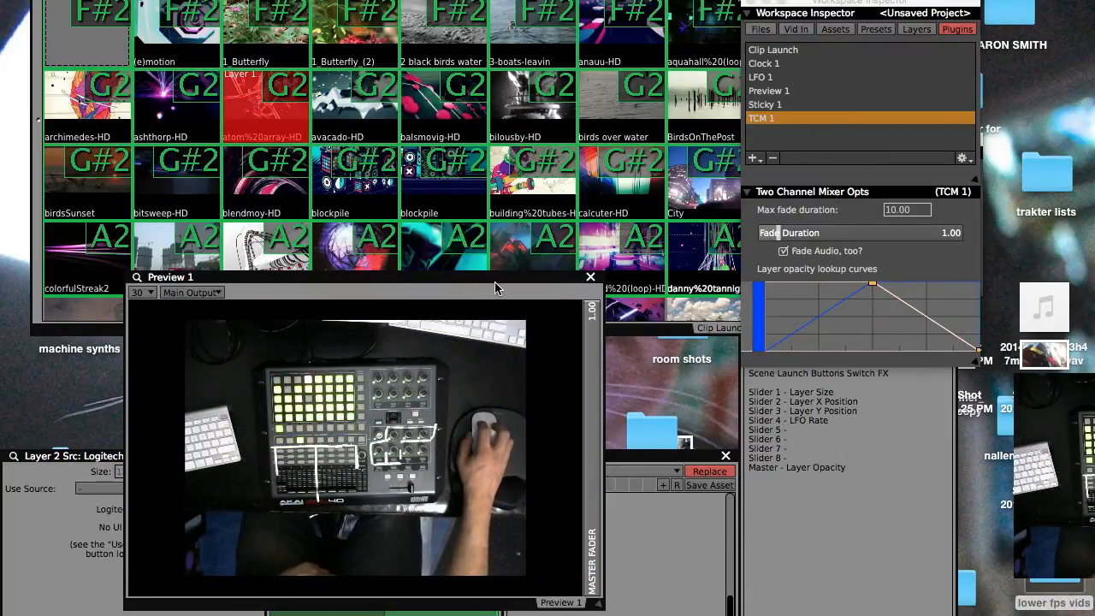
left_click_drag(468, 281, 469, 2)
left_click_drag(255, 332, 218, 464)
left_click_drag(649, 13, 655, 3)
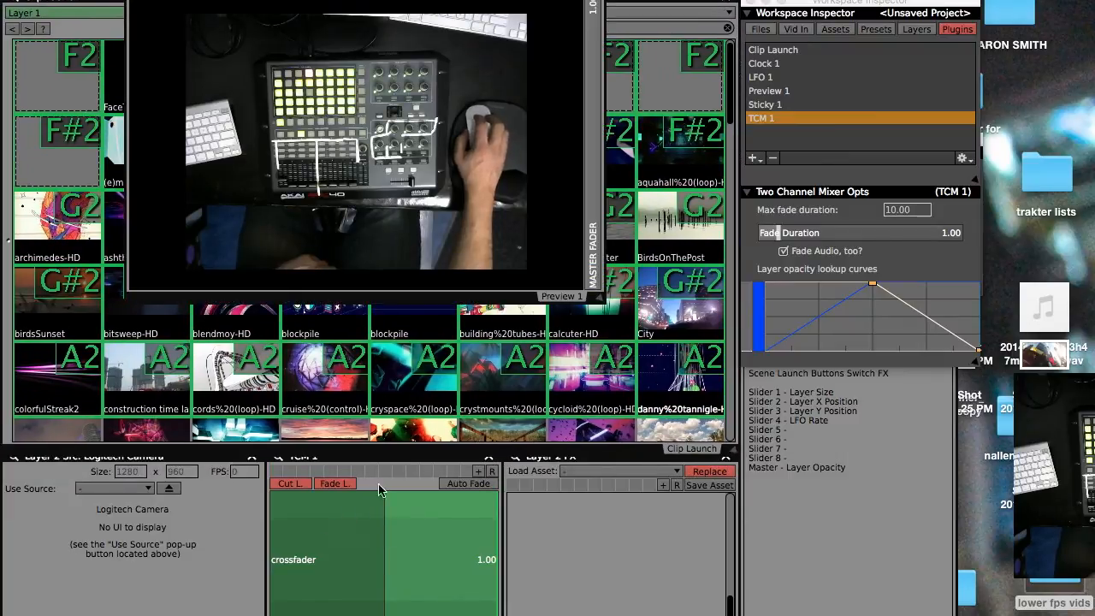
Bring up the Layer 1 FX chain and recall its presets 1 through 5 in turn.
left_click(624, 614)
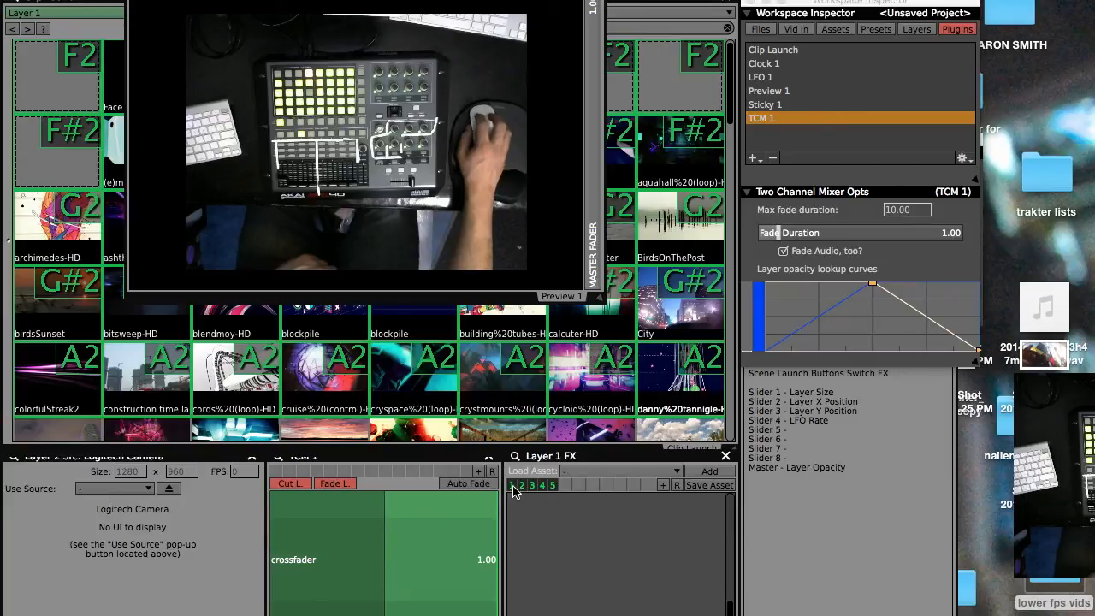
left_click(511, 485)
left_click(520, 485)
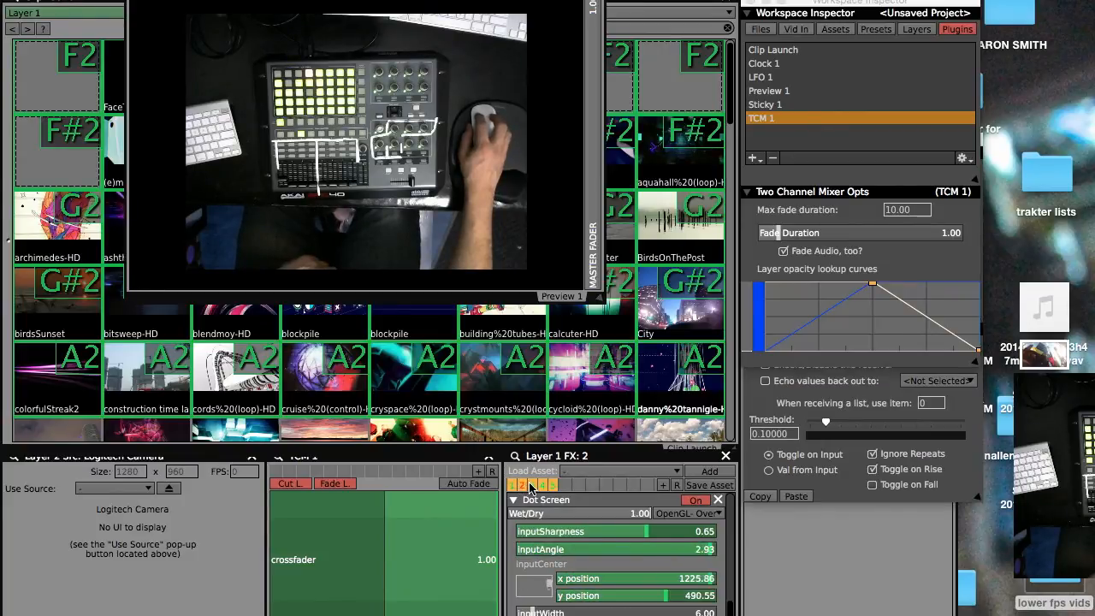
left_click(533, 486)
left_click(542, 485)
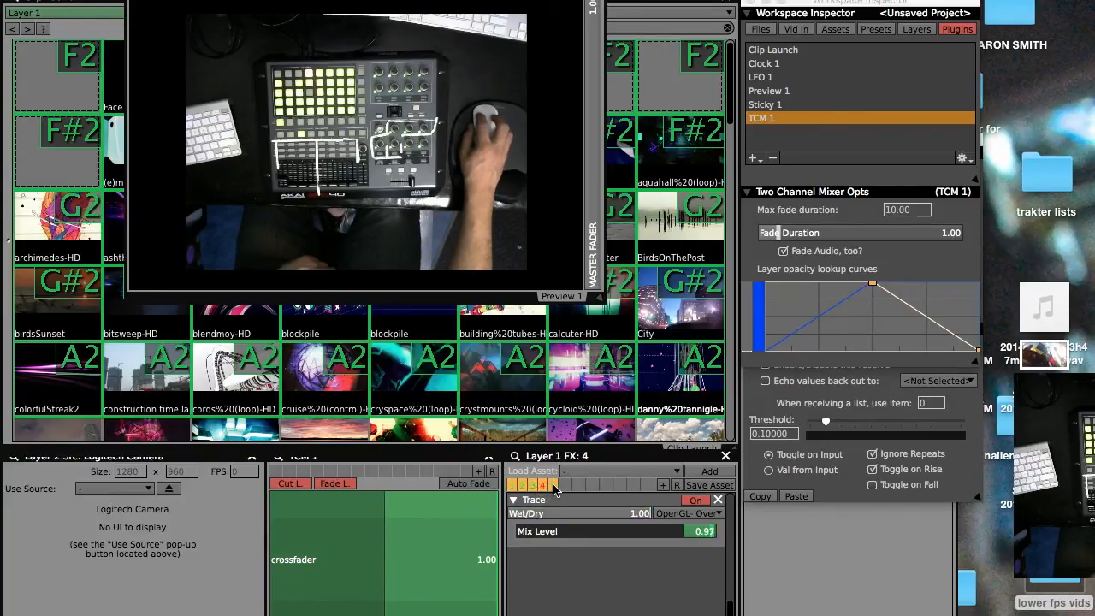
left_click(552, 485)
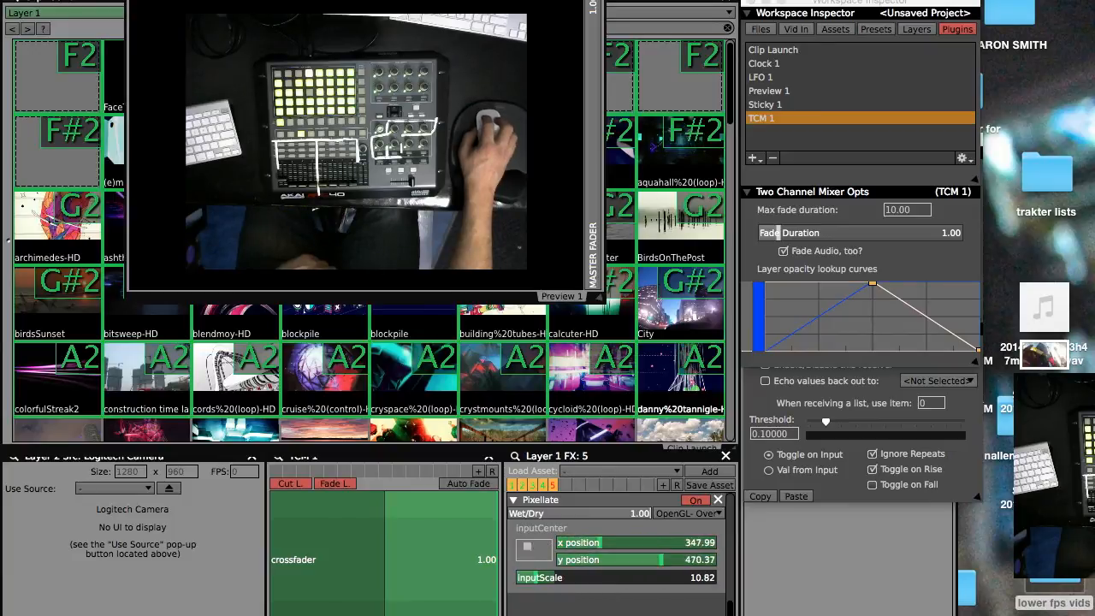
Place the Layer 1 FX window beside Layer 2 FX in the TCM 1 area and recall its preset 1.
left_click(594, 615)
left_click_drag(594, 614, 410, 614)
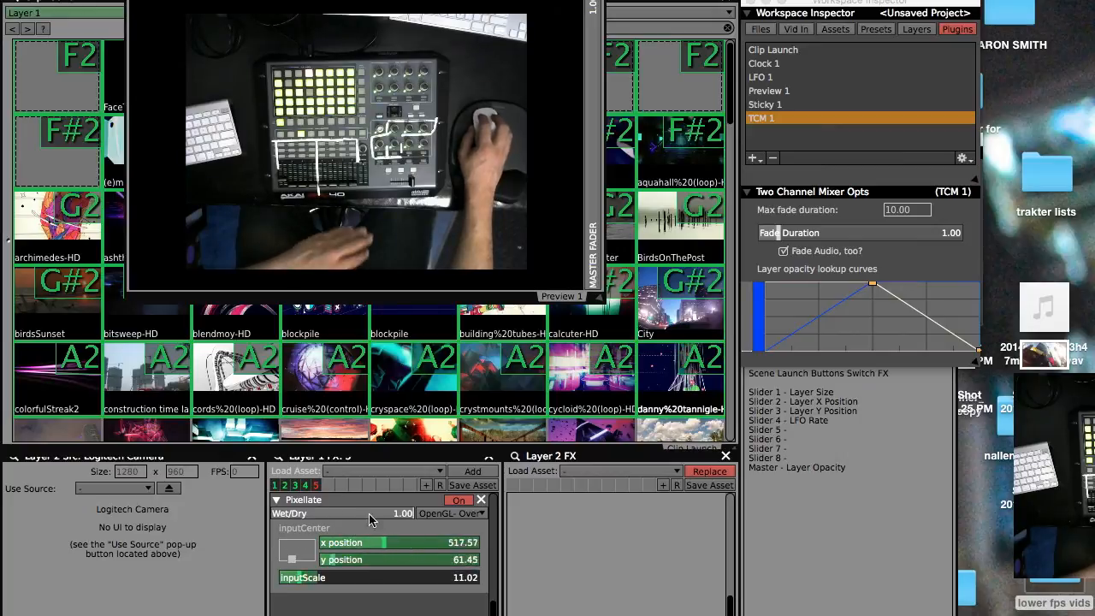
left_click(276, 486)
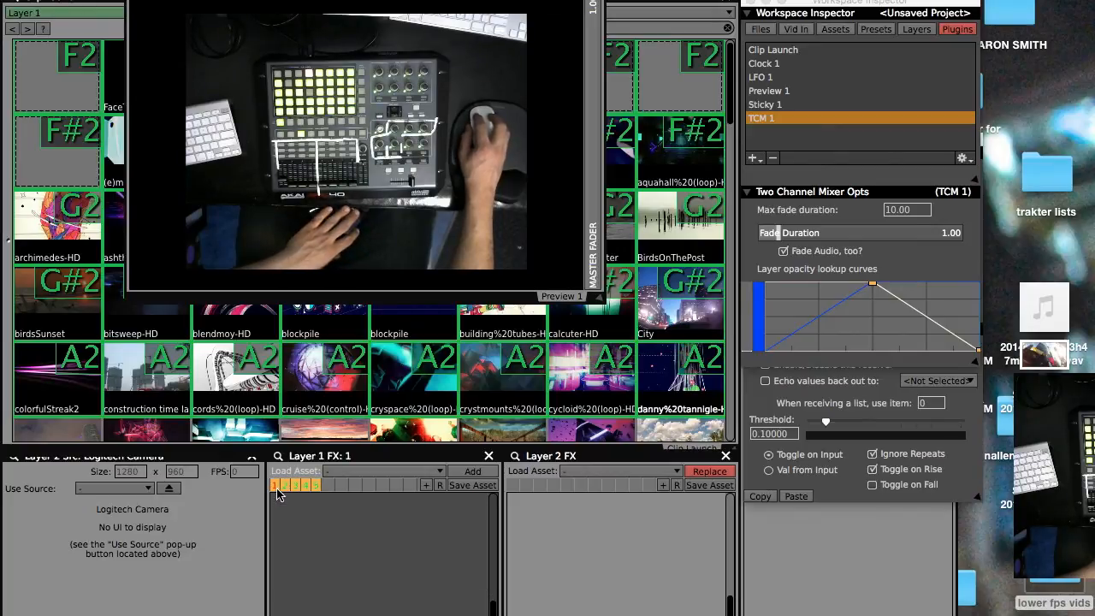
Add two empty presets to Layer 2 FX and load the Color Relookup.fs glitch effect while preset 2 is active.
left_click(663, 482)
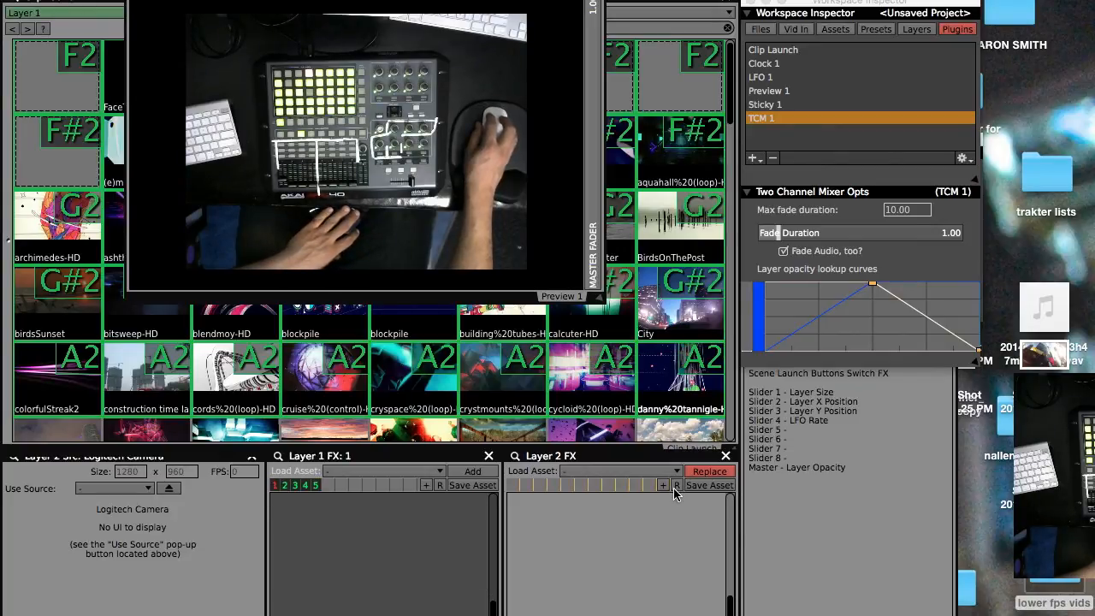
left_click(663, 485)
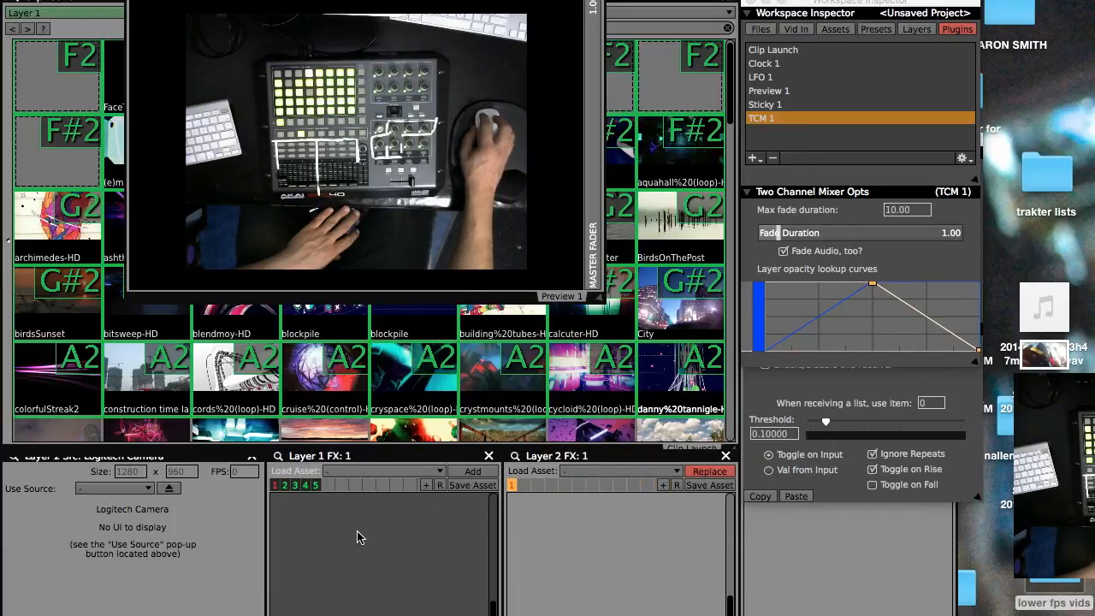
left_click(663, 478)
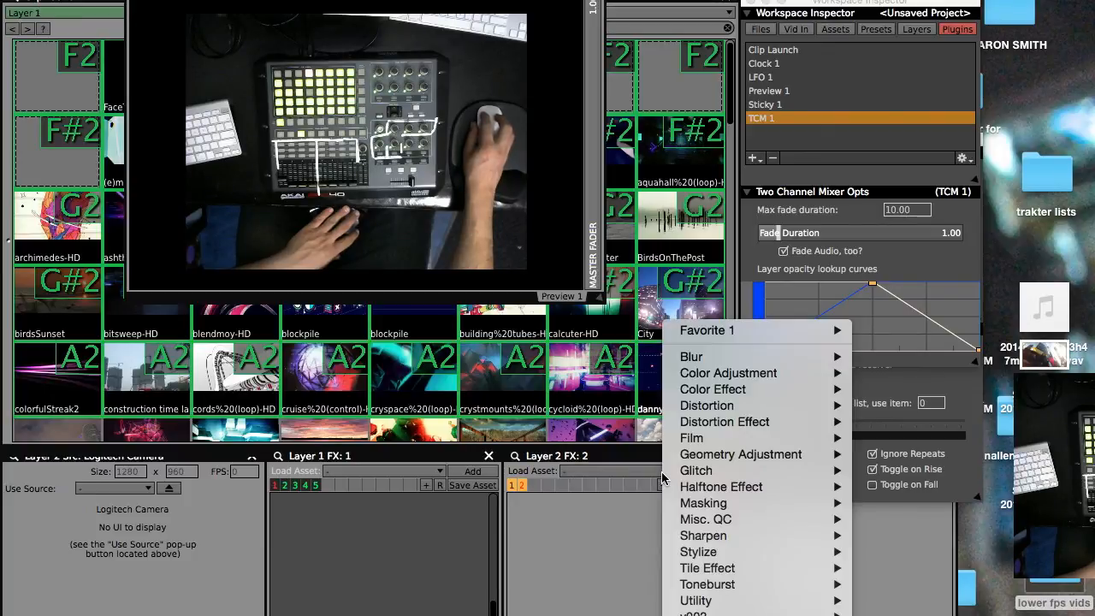
mouse_move(686, 475)
left_click(907, 471)
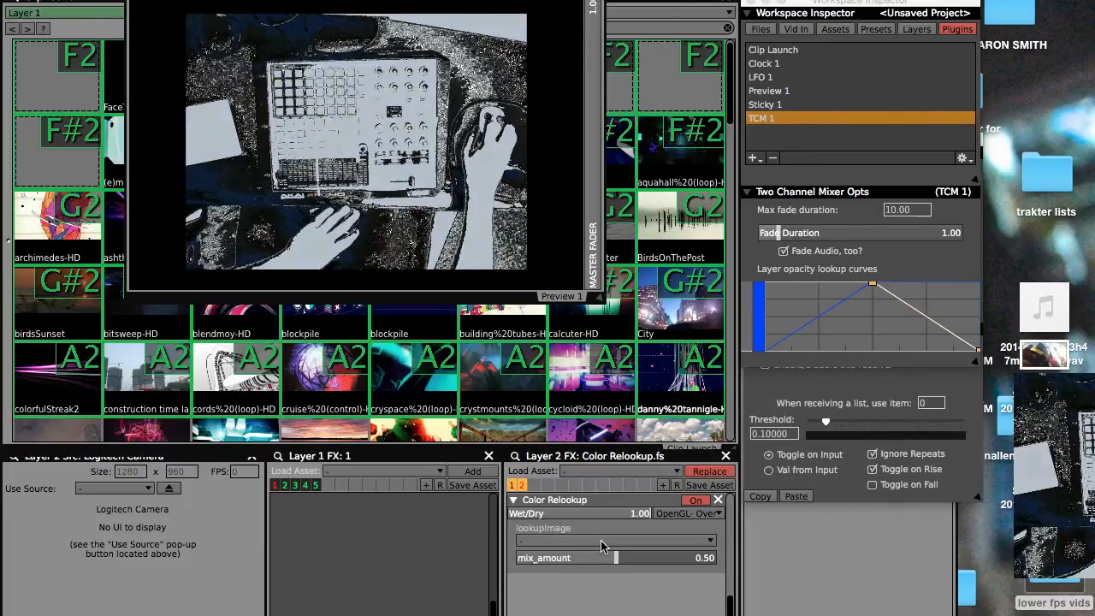
Switch between Layer 2 FX presets 1 and 2 to check whether the effect was stored.
left_click(511, 486)
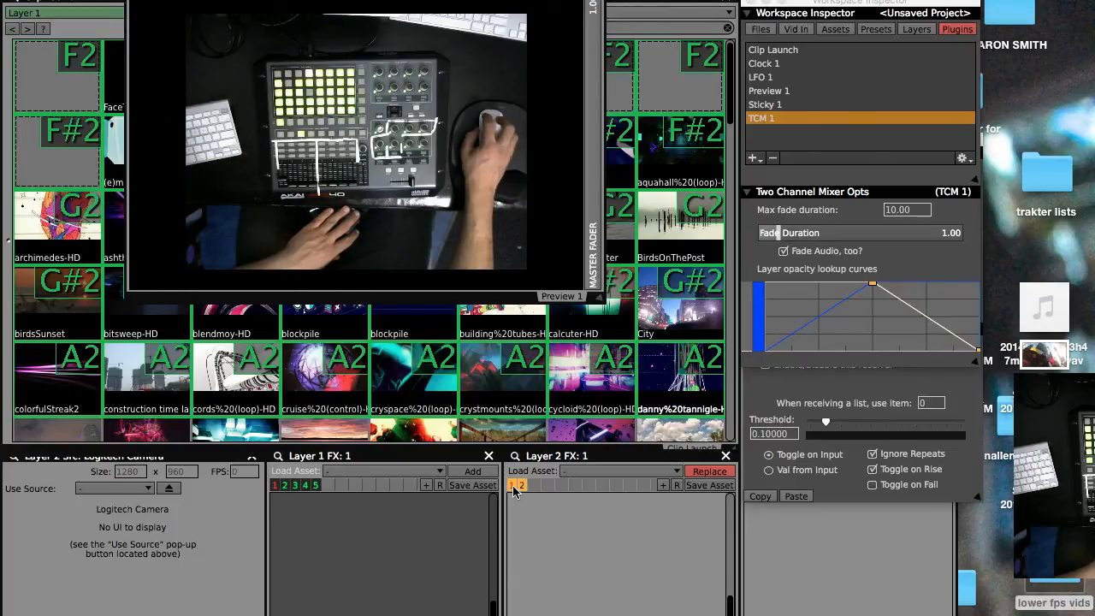
left_click(521, 487)
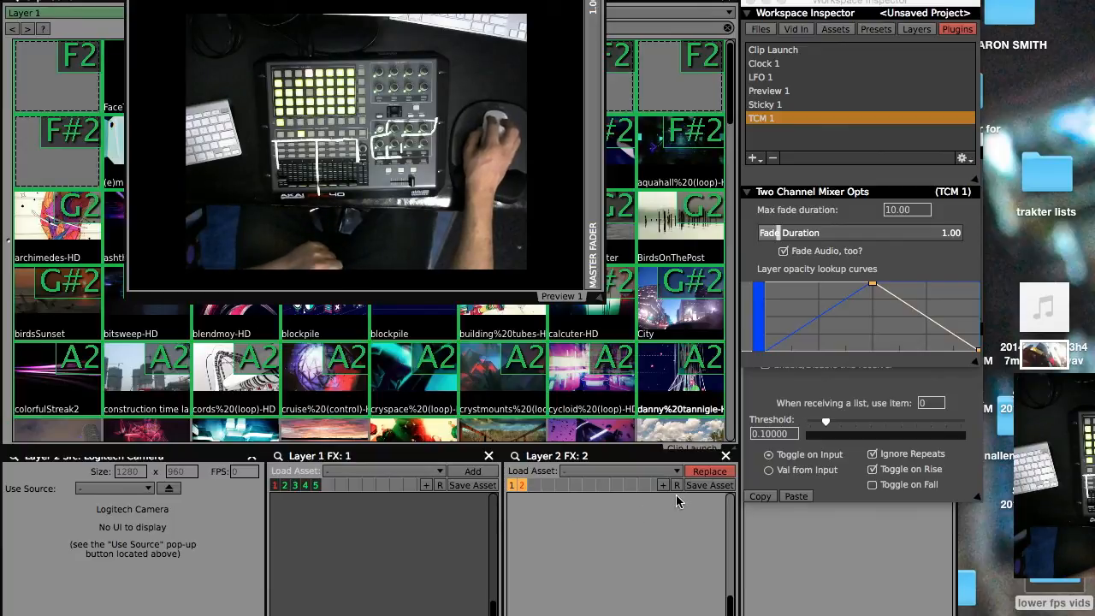
left_click(521, 486)
left_click(521, 486)
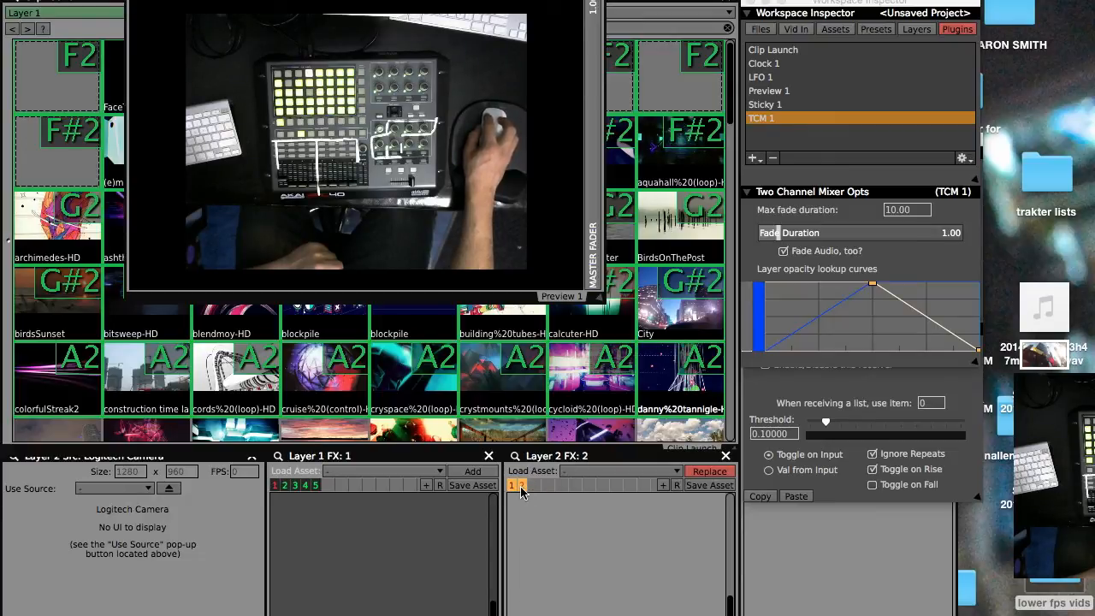
left_click(586, 520)
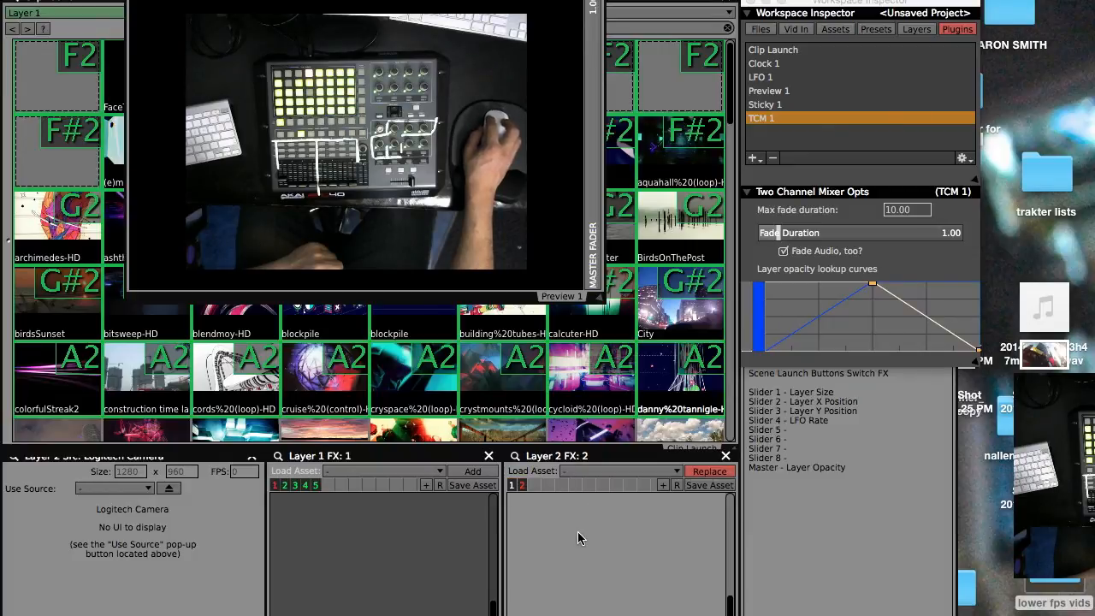
Extend Layer 2 FX to five presets, select preset 4 and load the Color Relookup.fs glitch effect.
left_click(552, 488)
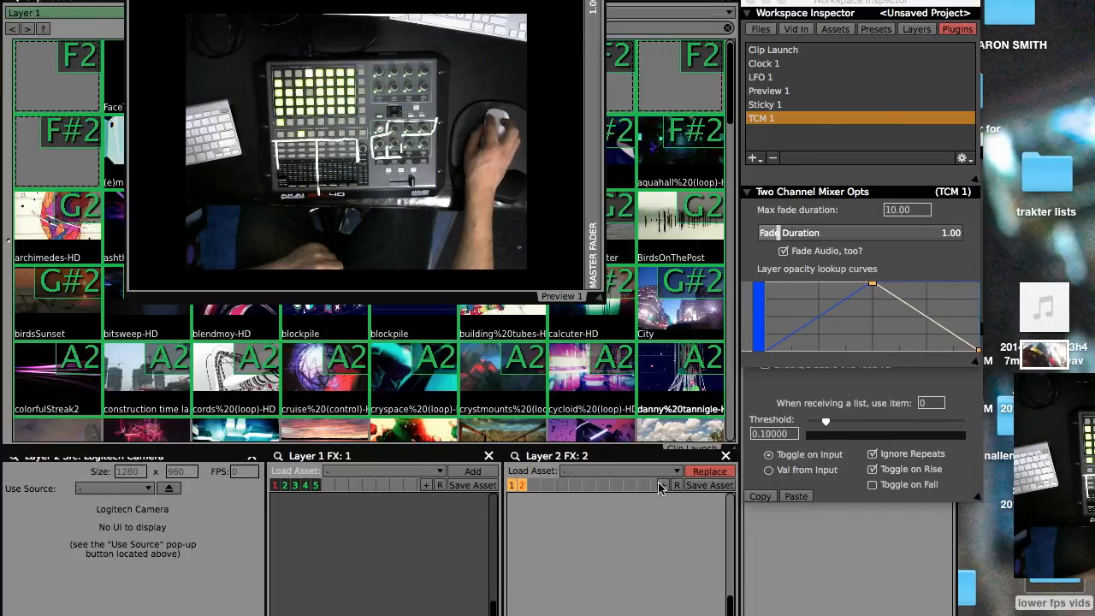
left_click(663, 485)
left_click(543, 486)
left_click(624, 473)
mouse_move(675, 473)
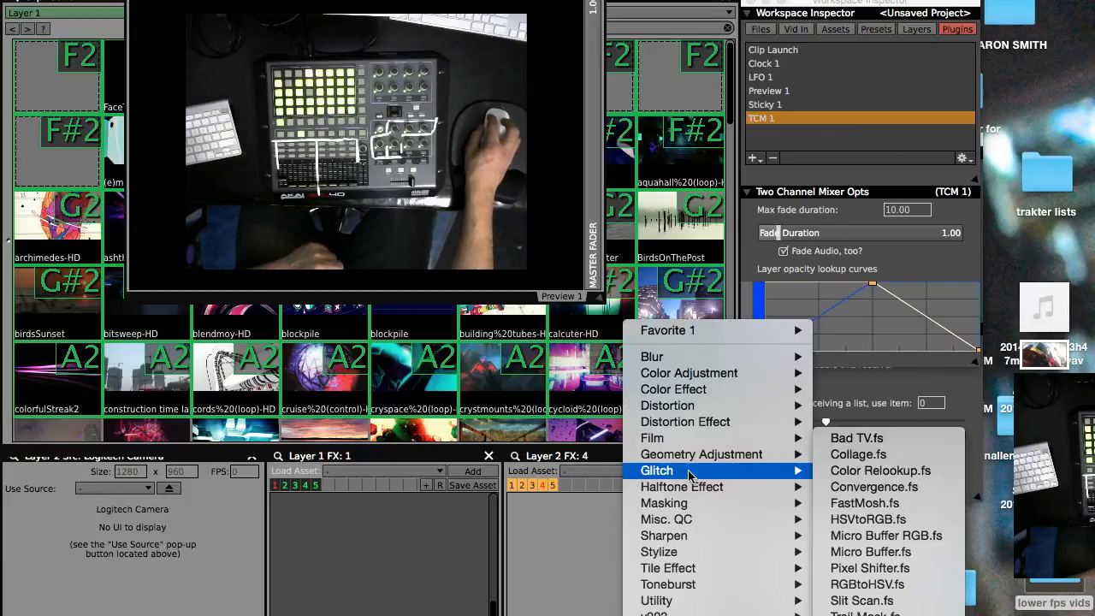
left_click(892, 472)
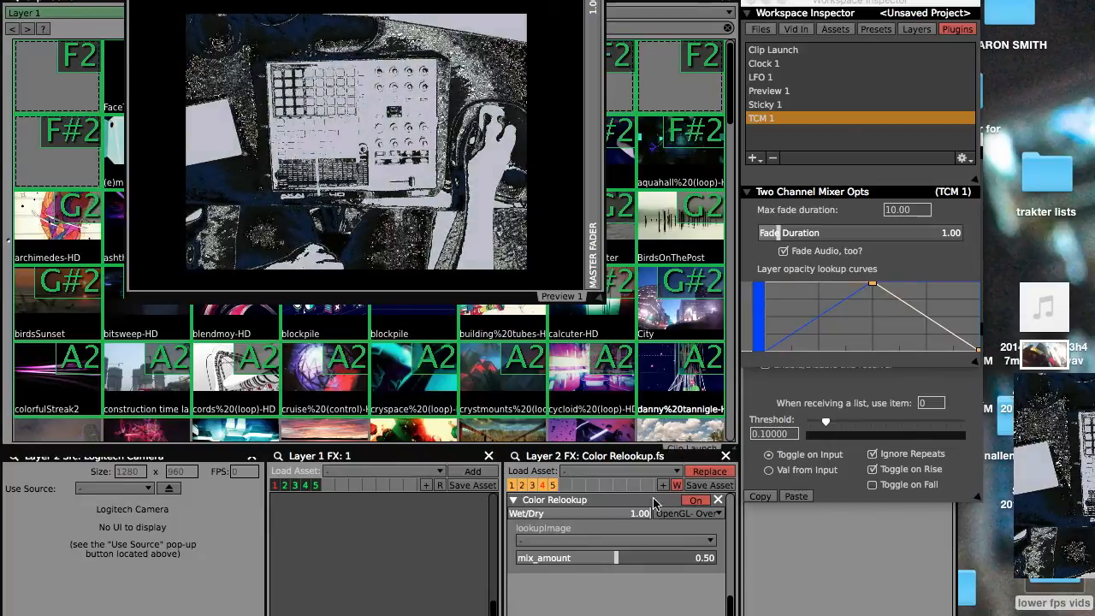
Store the Color Relookup effect in Layer 2 FX presets 2 through 5 and recall the presets to compare them with empty preset 1.
left_click(521, 486)
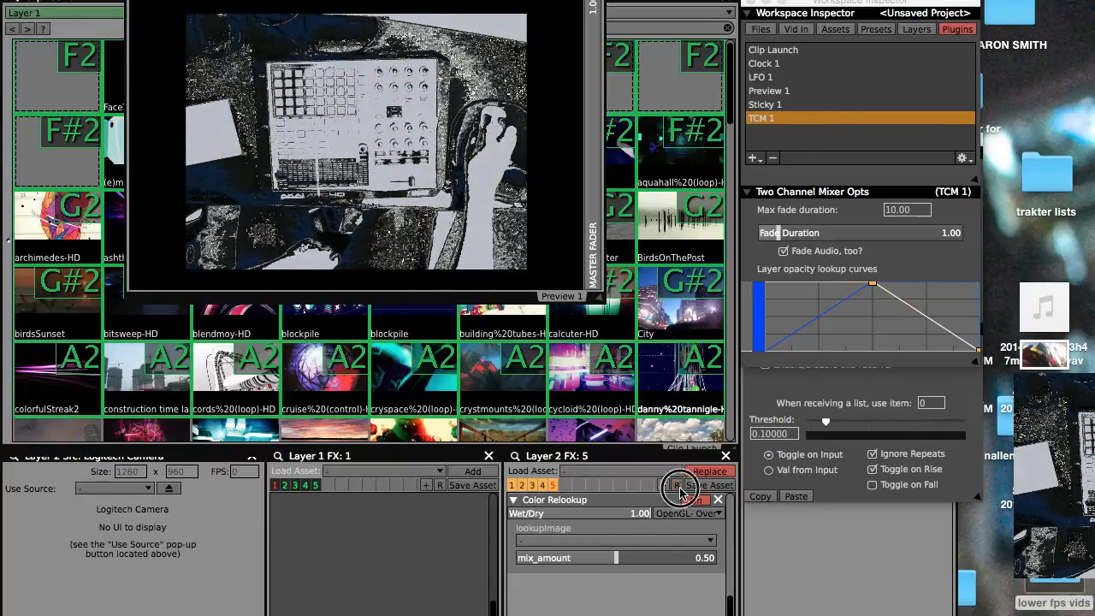
left_click(533, 486)
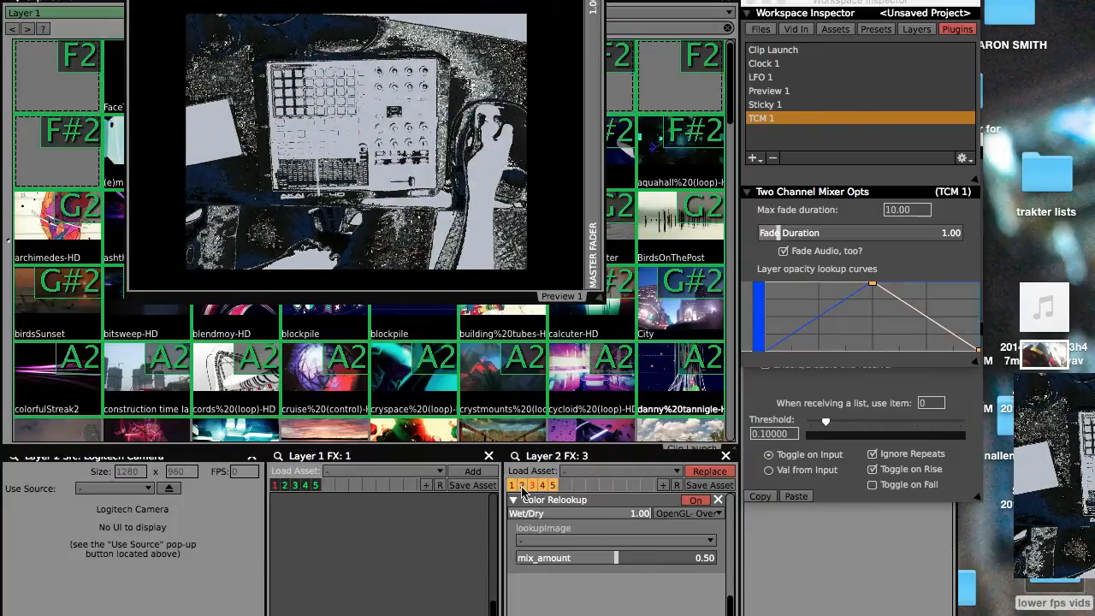
left_click(514, 488)
left_click(523, 488)
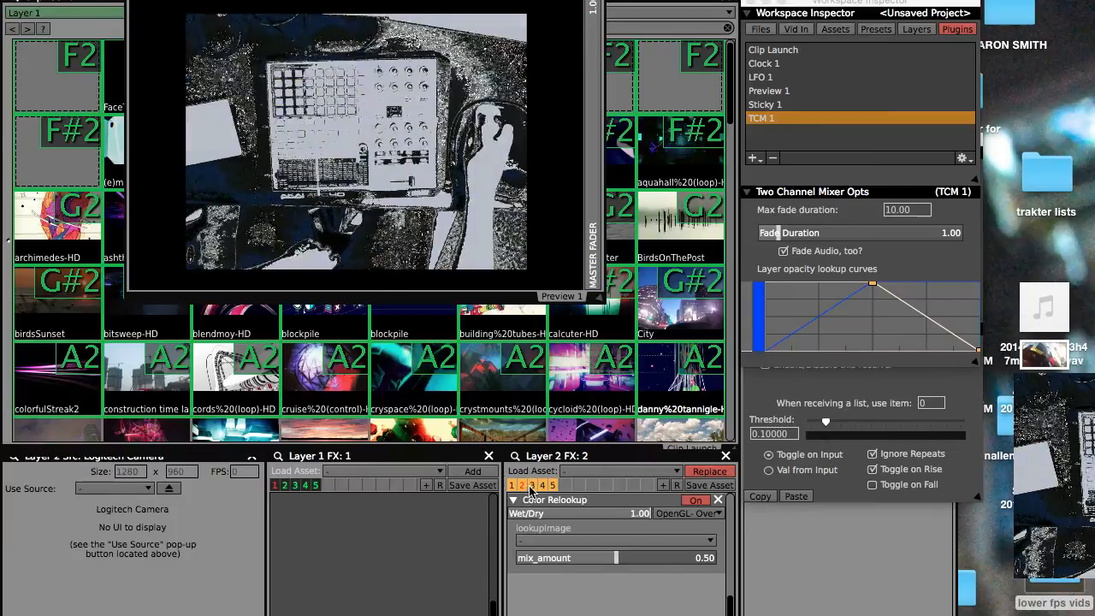
left_click(512, 487)
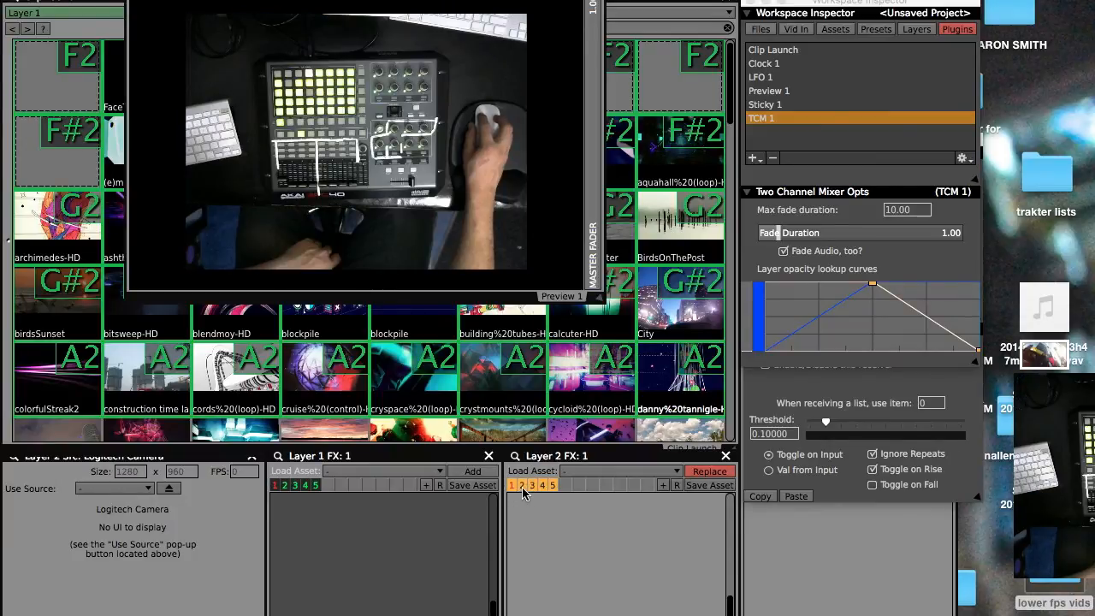
left_click(523, 487)
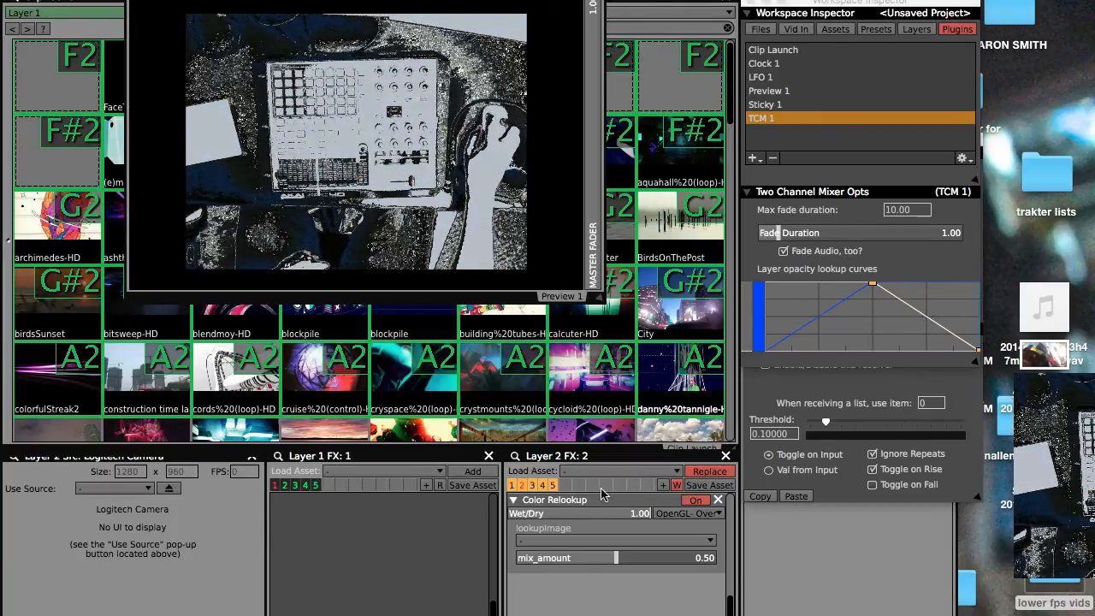
left_click(537, 486)
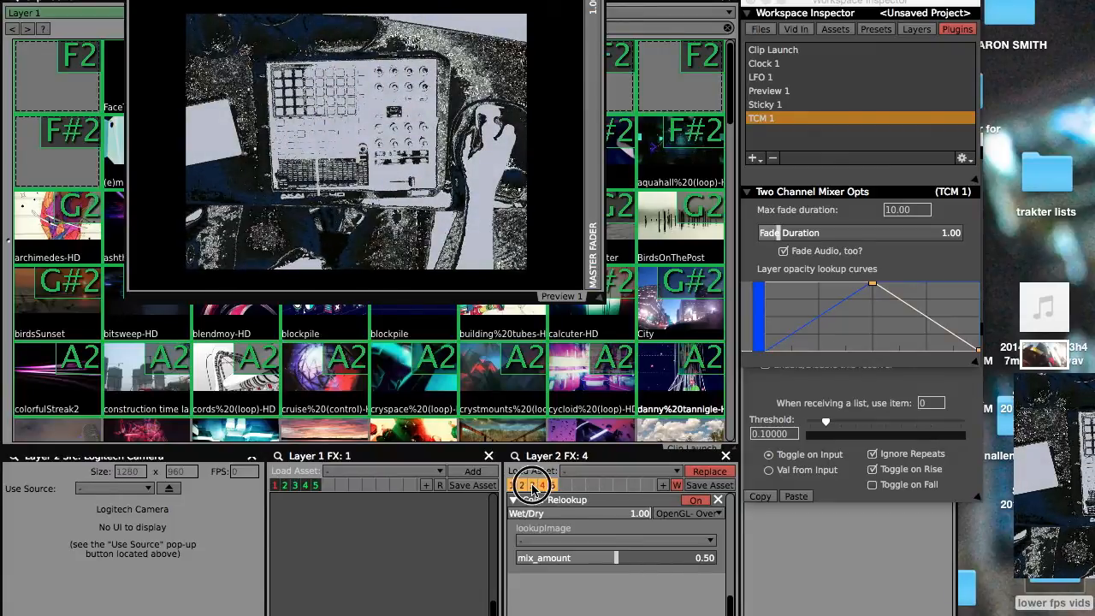
left_click(521, 486)
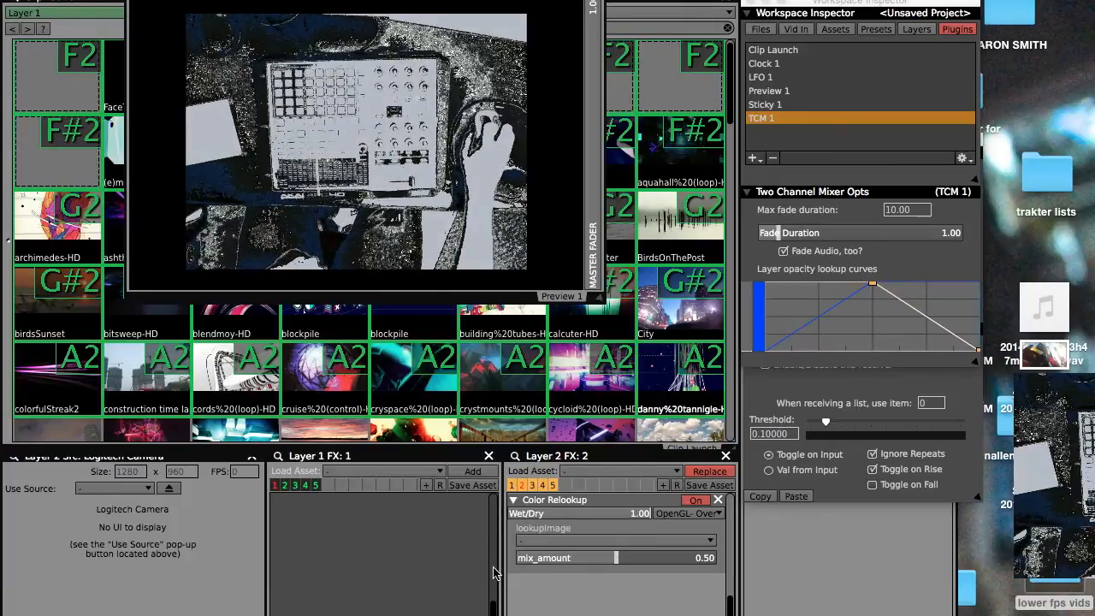
Try to replace Color Relookup in Layer 2 FX with a copy of Dot Screen from Layer 1 FX preset 2.
left_click(284, 487)
left_click(275, 487)
left_click(284, 487)
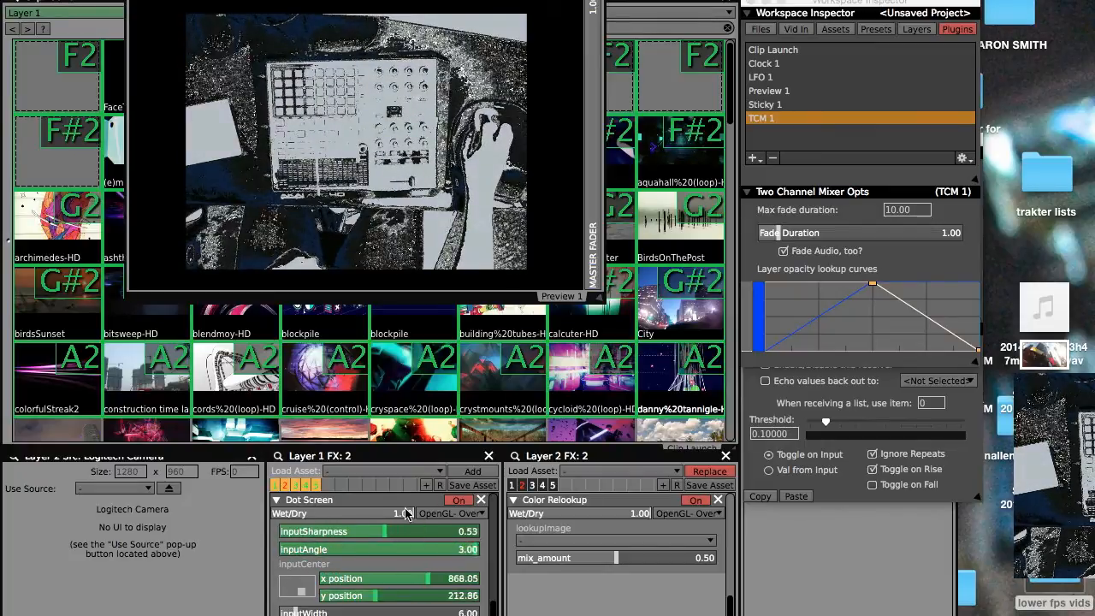
left_click_drag(402, 500, 627, 508)
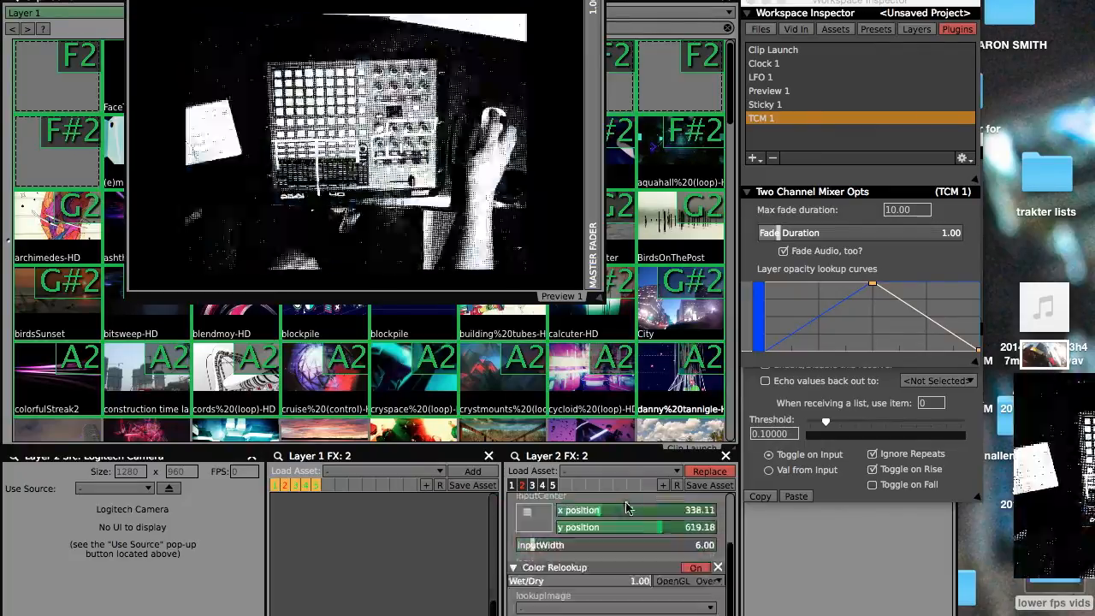
left_click(718, 568)
Remove Color Relookup from Layer 2 FX preset 2, copy in Dot Screen from Layer 1 FX preset 2 and store it there.
left_click(523, 486)
left_click(719, 501)
left_click(523, 487)
left_click(718, 501)
left_click(287, 487)
left_click_drag(326, 500, 598, 515)
left_click(677, 486)
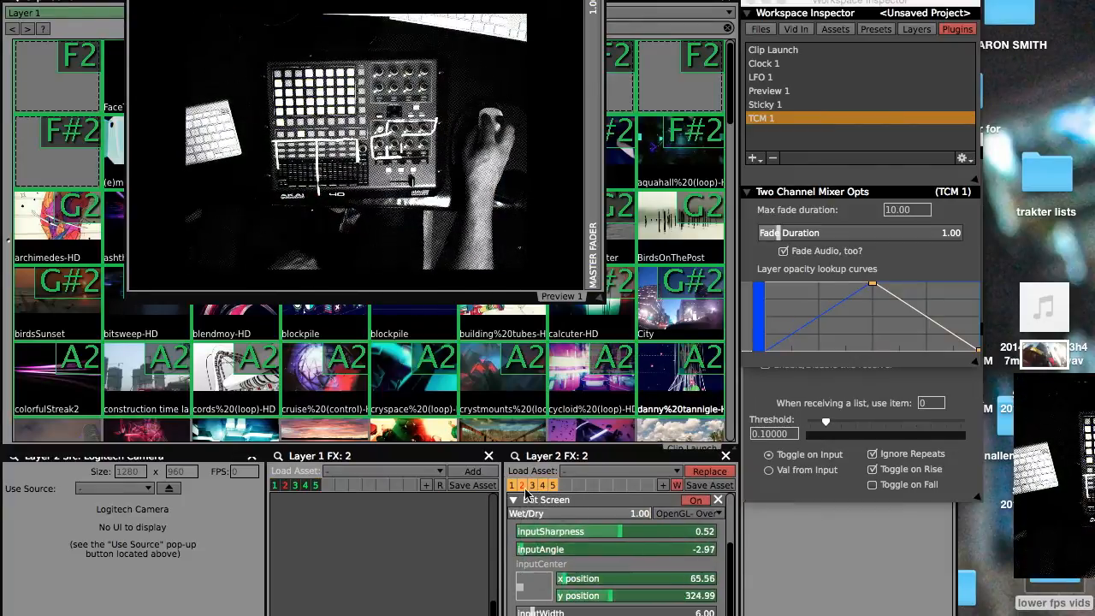
Replace Color Relookup in Layer 2 FX preset 3 with Flip H copied from Layer 1 FX preset 3 and store the preset.
left_click(532, 485)
left_click(718, 501)
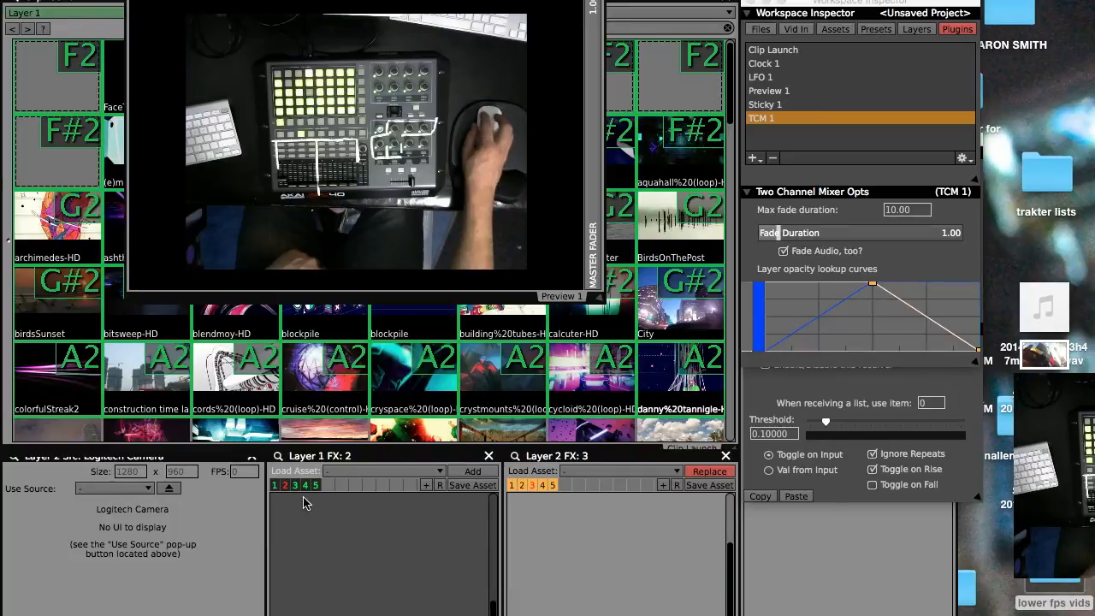
left_click(296, 486)
left_click_drag(324, 500, 582, 517)
left_click(677, 486)
left_click(534, 486)
left_click(675, 485)
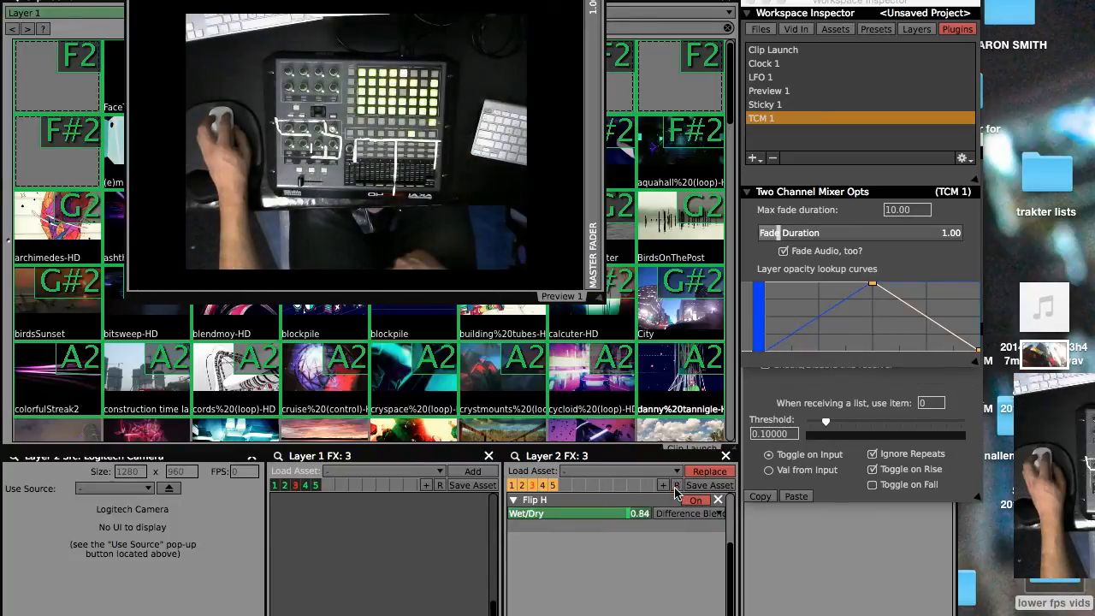
Replace Flip H in the Layer 2 FX chain with Trace copied from Layer 1 FX preset 4 and store it as Layer 2 preset 4.
left_click(305, 486)
left_click(716, 500)
left_click_drag(396, 503, 606, 515)
left_click(677, 486)
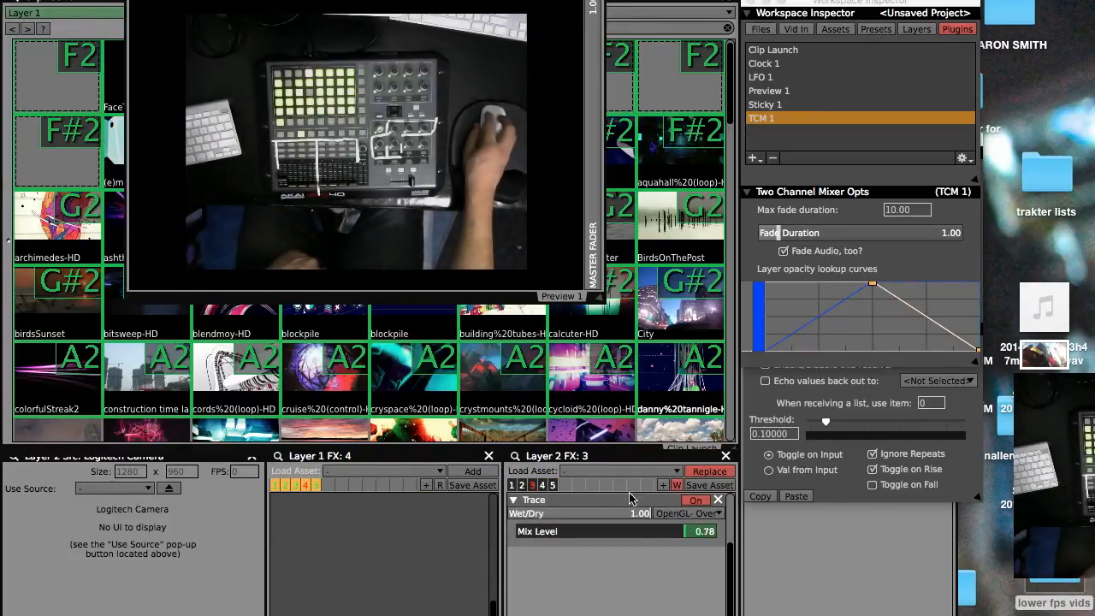
left_click(543, 486)
left_click(676, 486)
Replace Trace in the Layer 2 FX chain with Pixellate copied from Layer 1 FX preset 5 and store it as Layer 2 preset 5.
left_click(316, 486)
left_click_drag(328, 502, 569, 522)
left_click(717, 593)
left_click(677, 486)
left_click(552, 486)
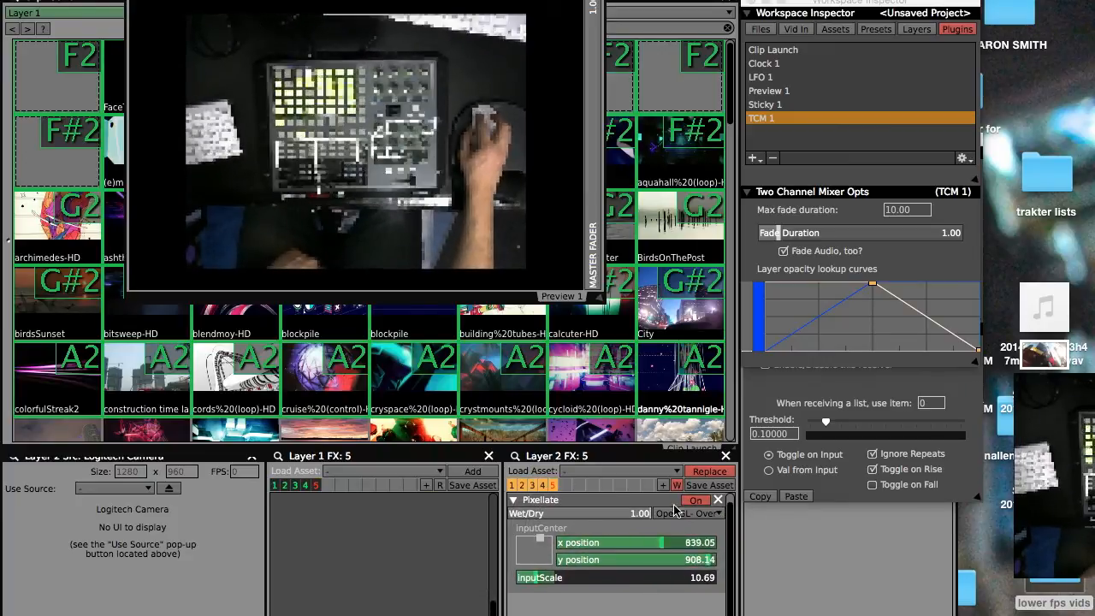
left_click(676, 486)
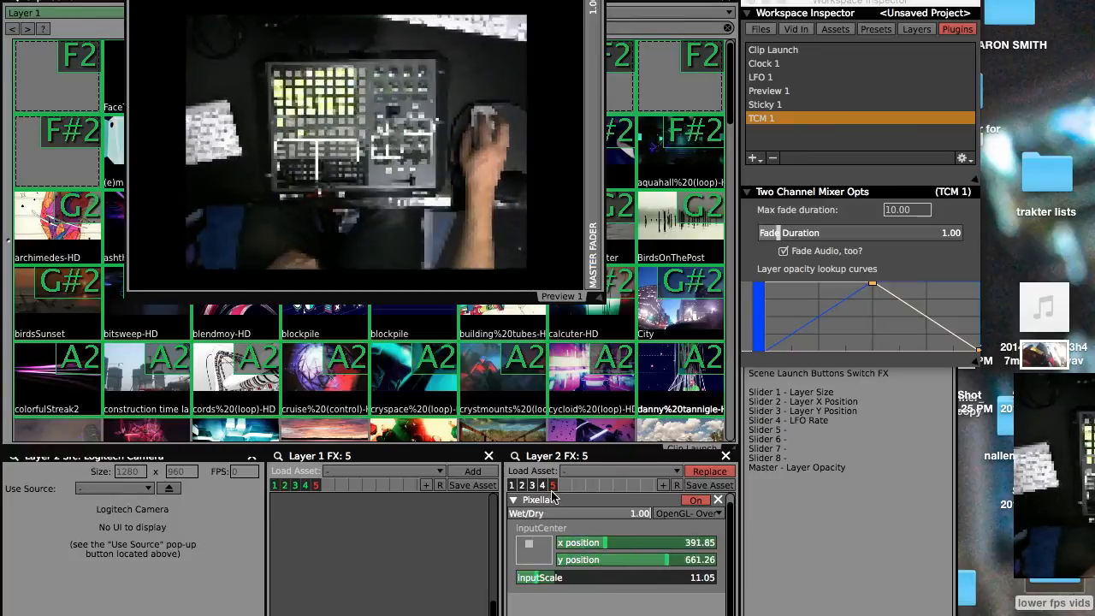
Recall Layer 2 FX presets 4, 2 and 1 and Layer 1 FX presets 1 through 5 to check their effects.
left_click(541, 486)
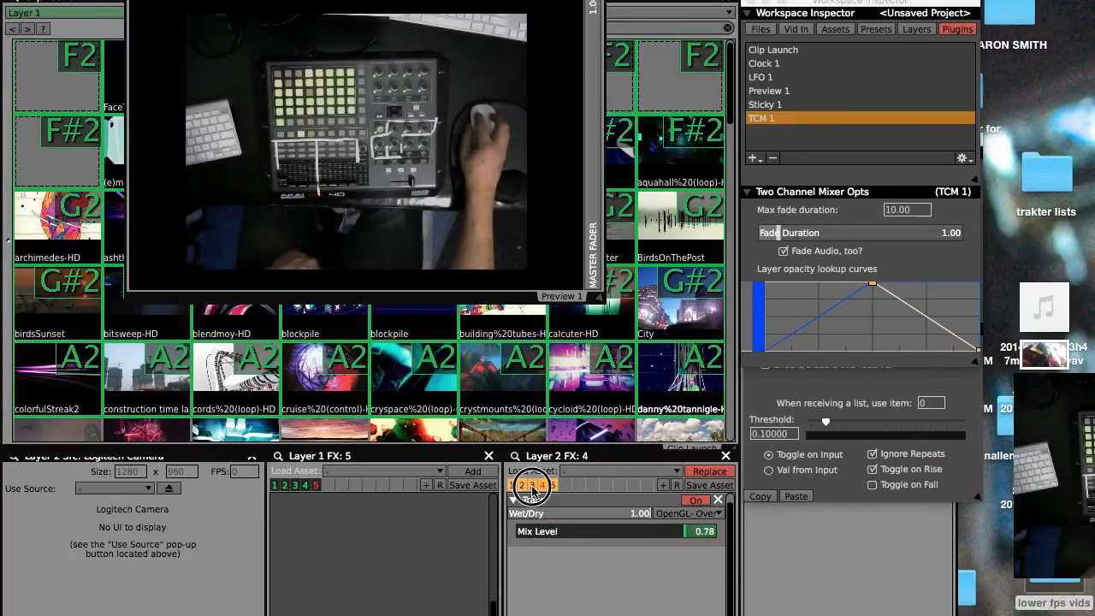
left_click(511, 486)
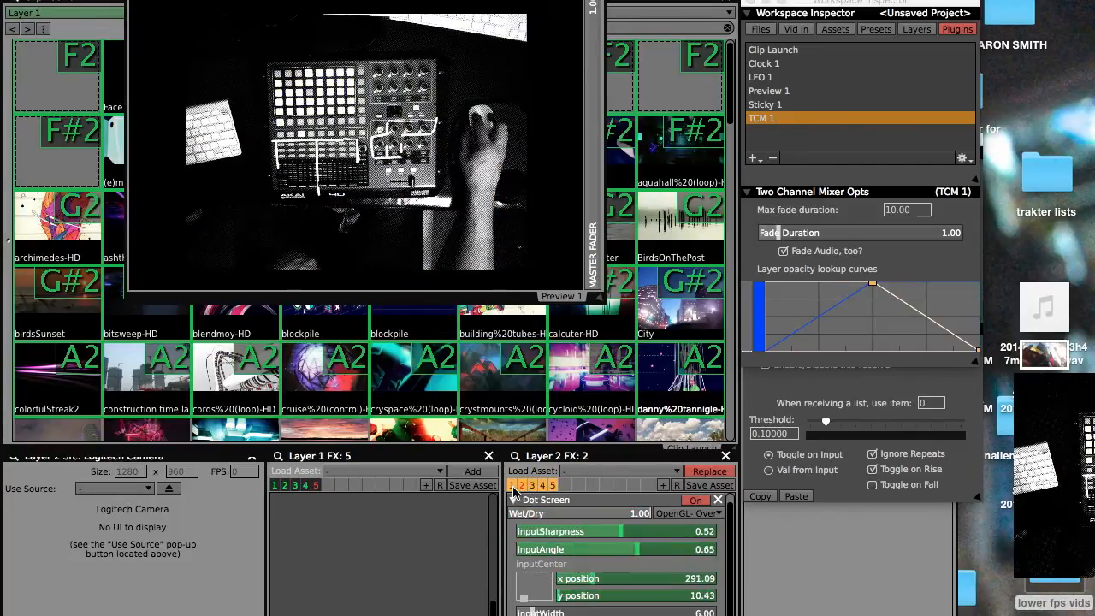
left_click(511, 485)
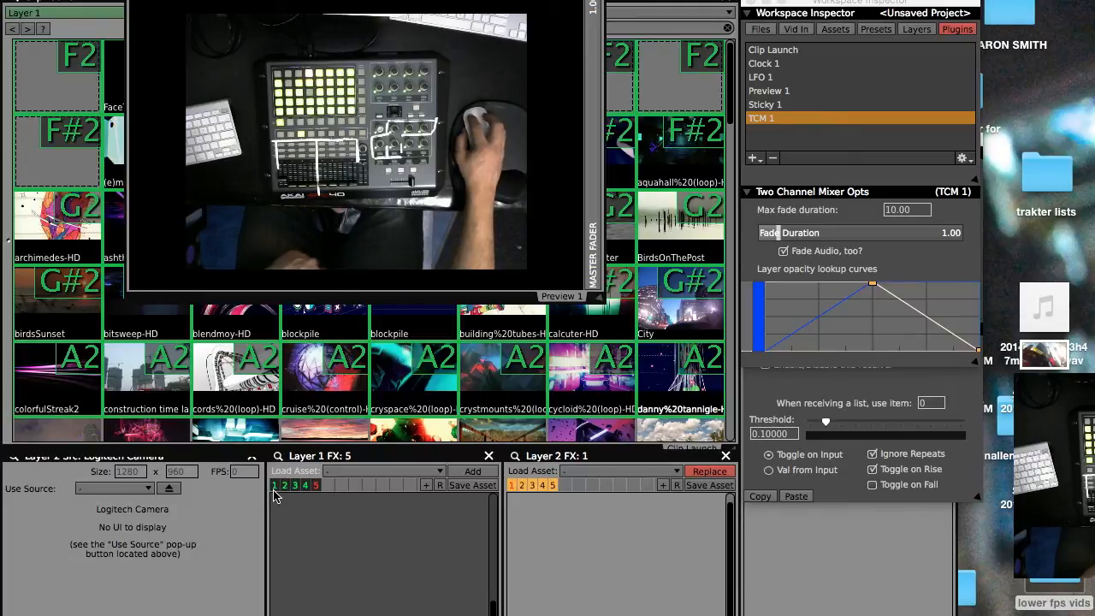
left_click(276, 485)
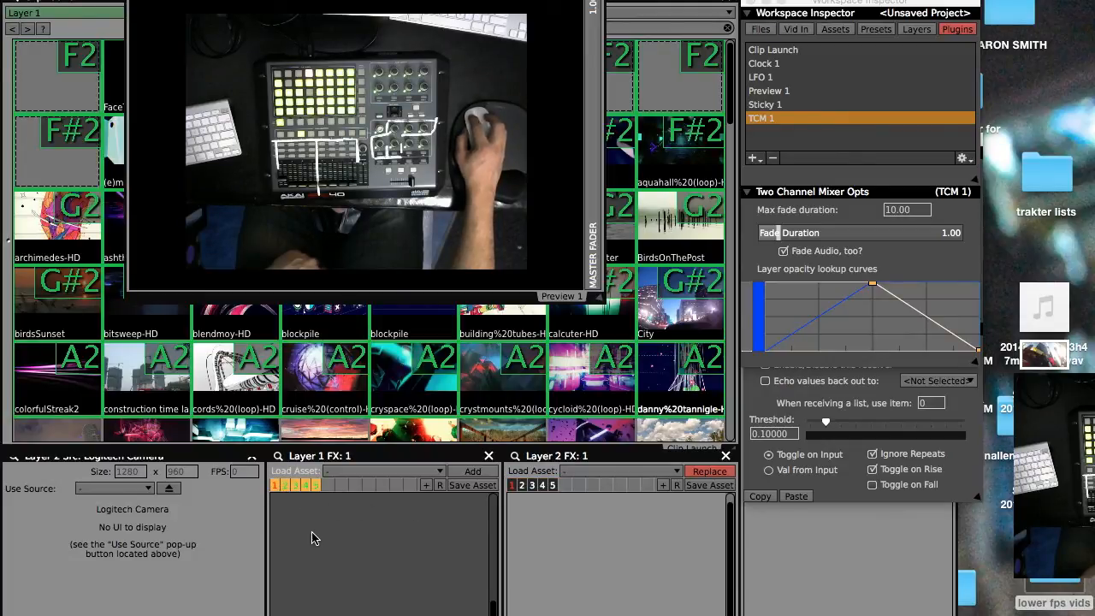
left_click(286, 485)
left_click(296, 485)
left_click(305, 485)
left_click(315, 485)
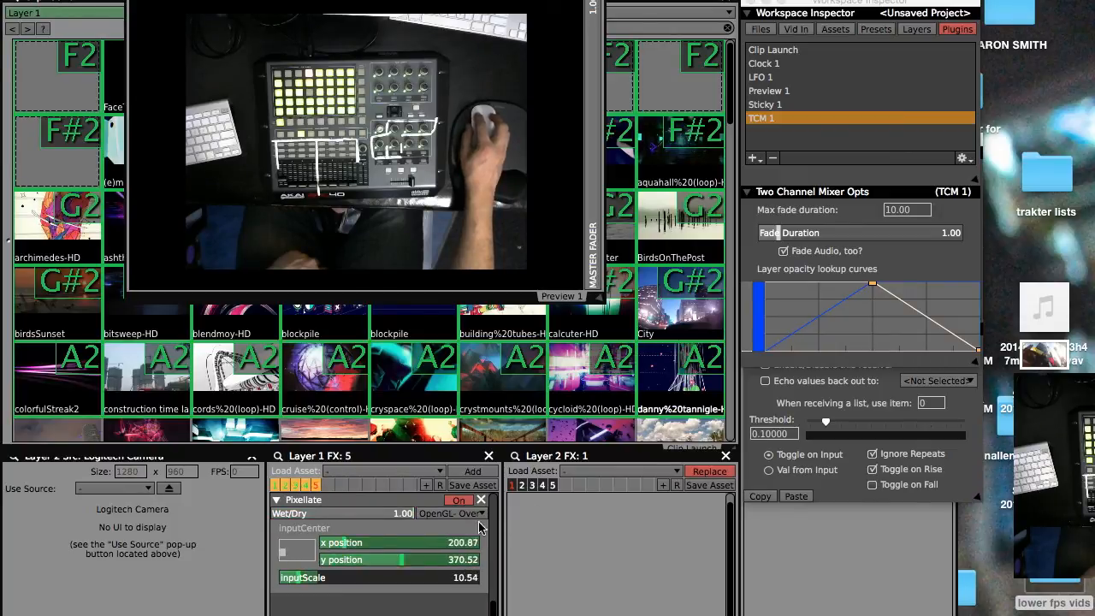
Remove Pixellate from the Layer 1 FX chain without storing, then bring it back by recalling presets 4 and 5.
left_click(481, 500)
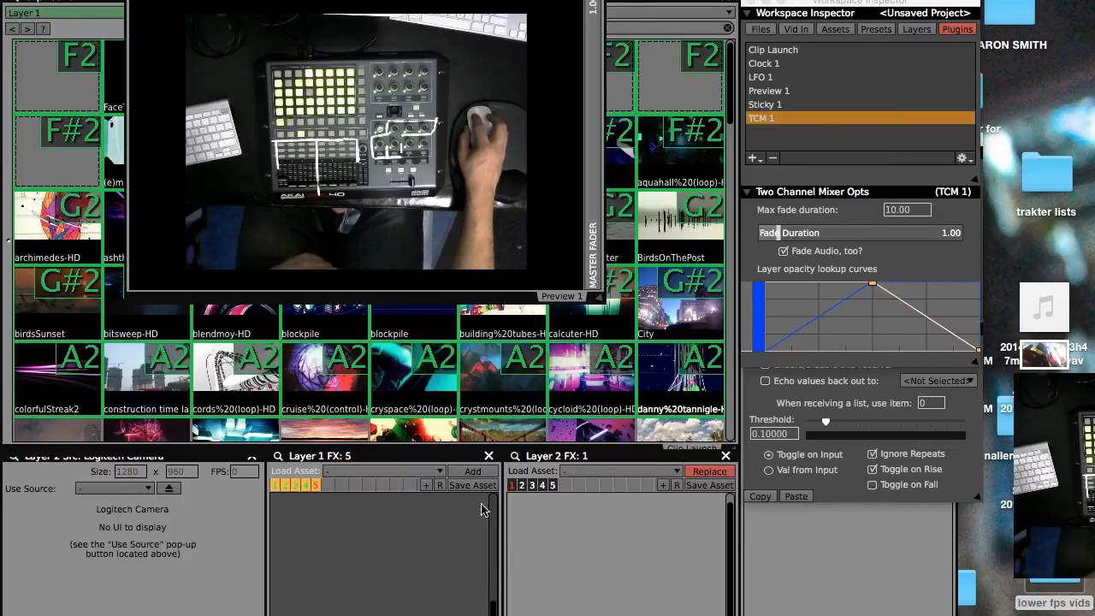
left_click(305, 485)
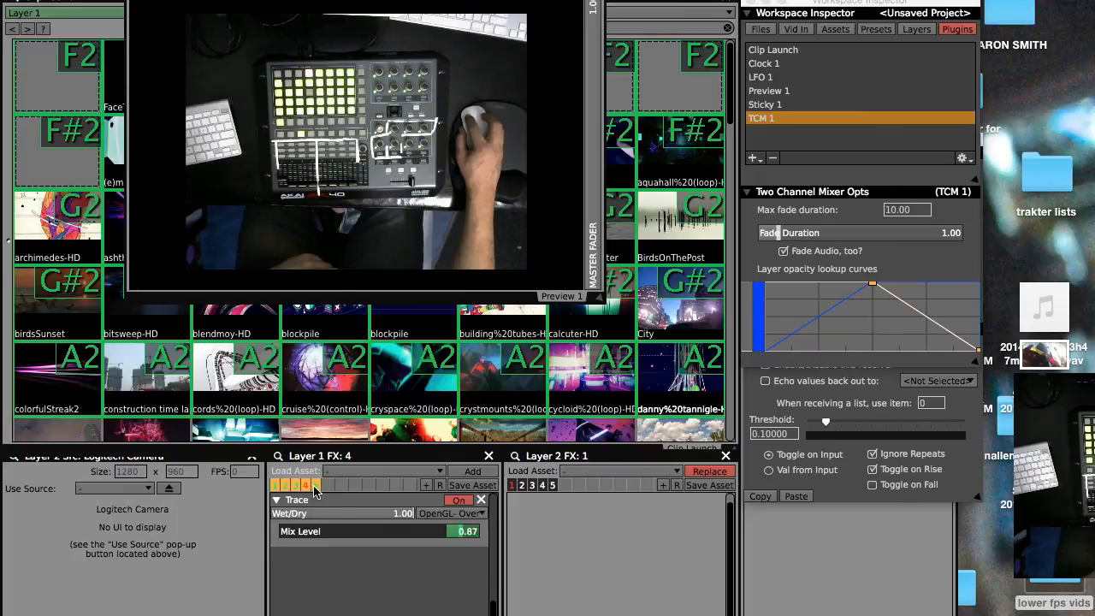
left_click(315, 485)
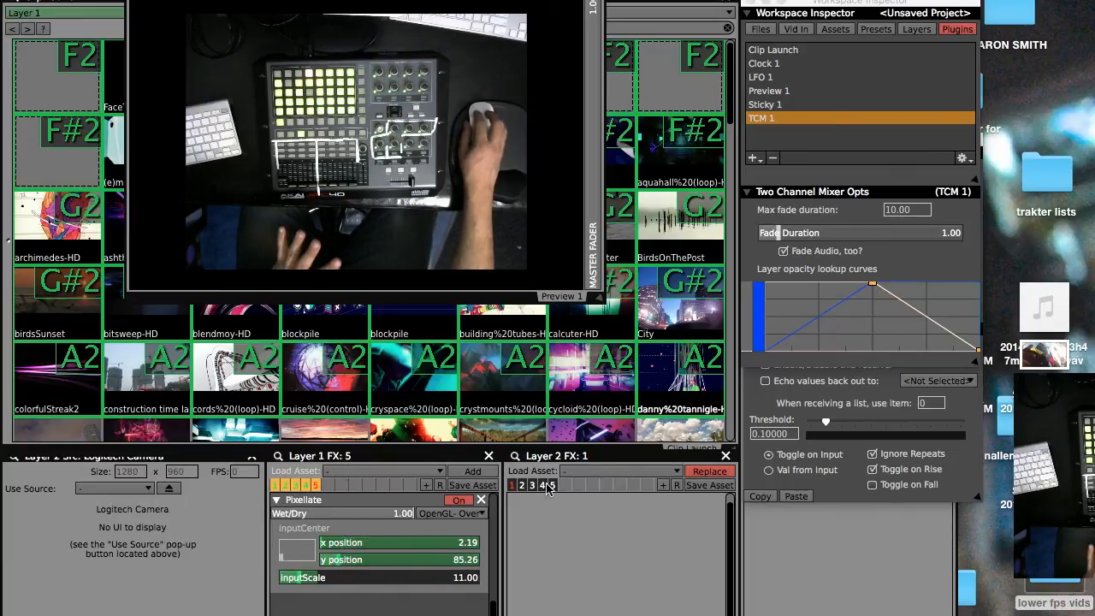
Compare presets 2 and 1 in Layer 2 FX and Layer 1 FX, leaving both layers on empty preset 1.
left_click(522, 485)
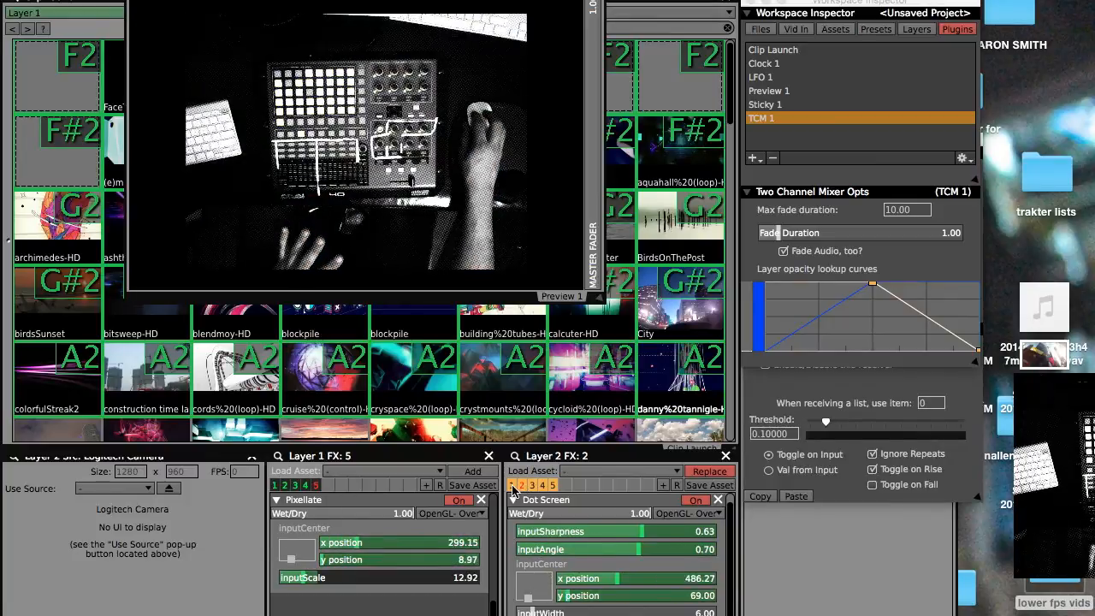
left_click(512, 485)
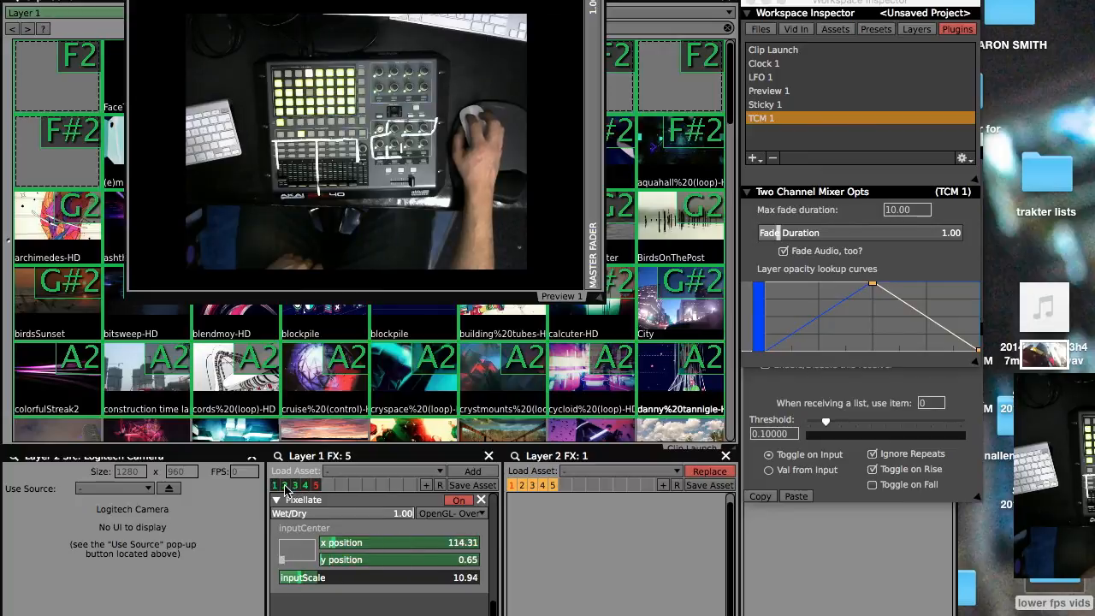
left_click(284, 486)
left_click(276, 486)
left_click(285, 487)
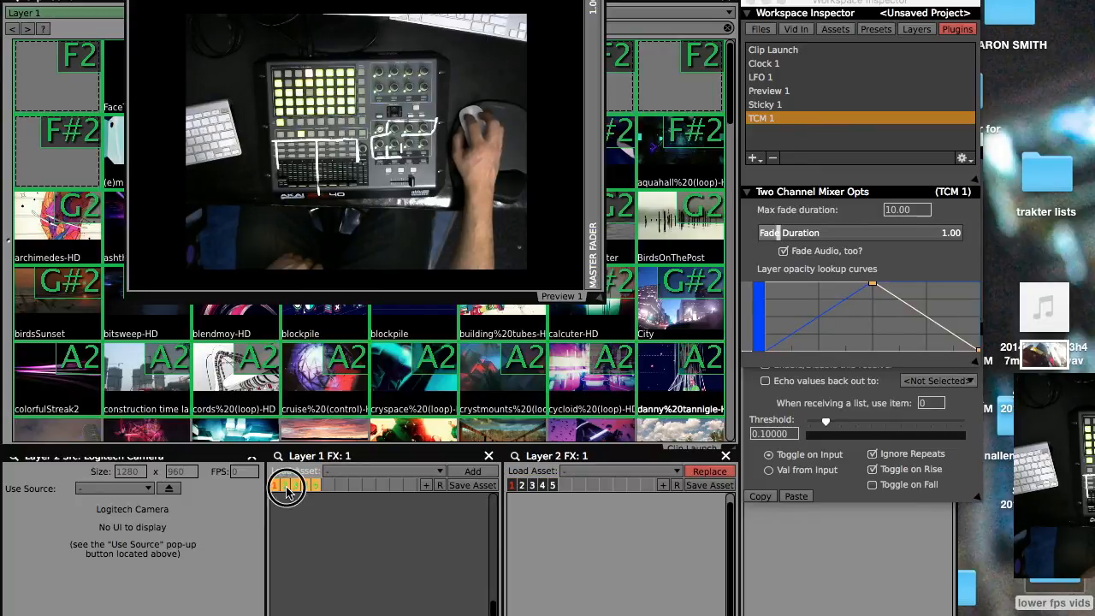
left_click(275, 487)
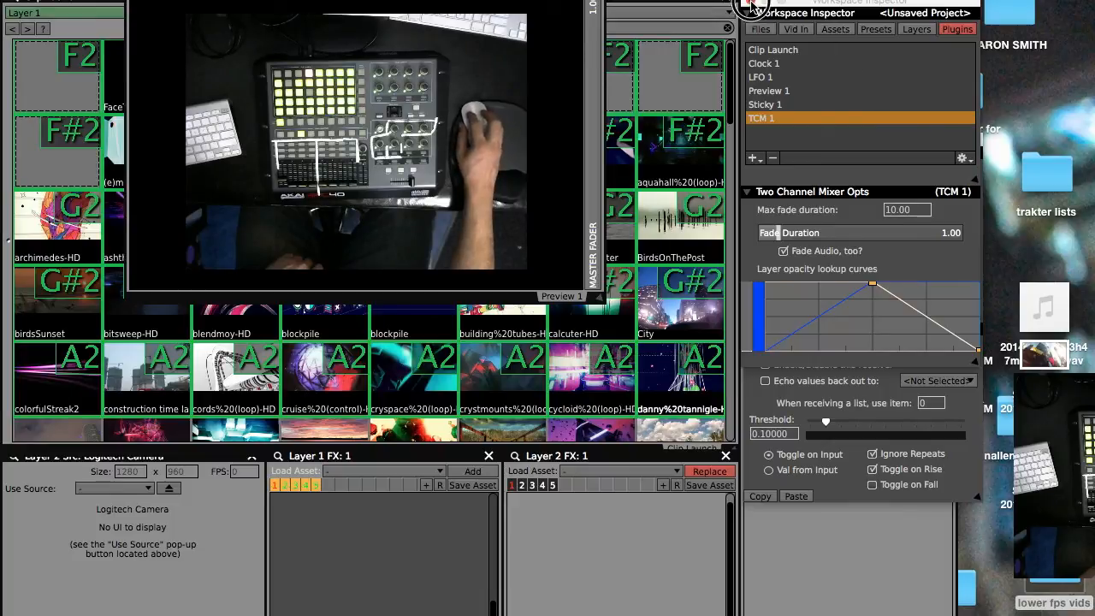
Close the Workspace Inspector, reposition the UI Inspector and review the MIDI receivers of the Layer 1 FX presets.
left_click(751, 4)
left_click_drag(838, 137, 779, 155)
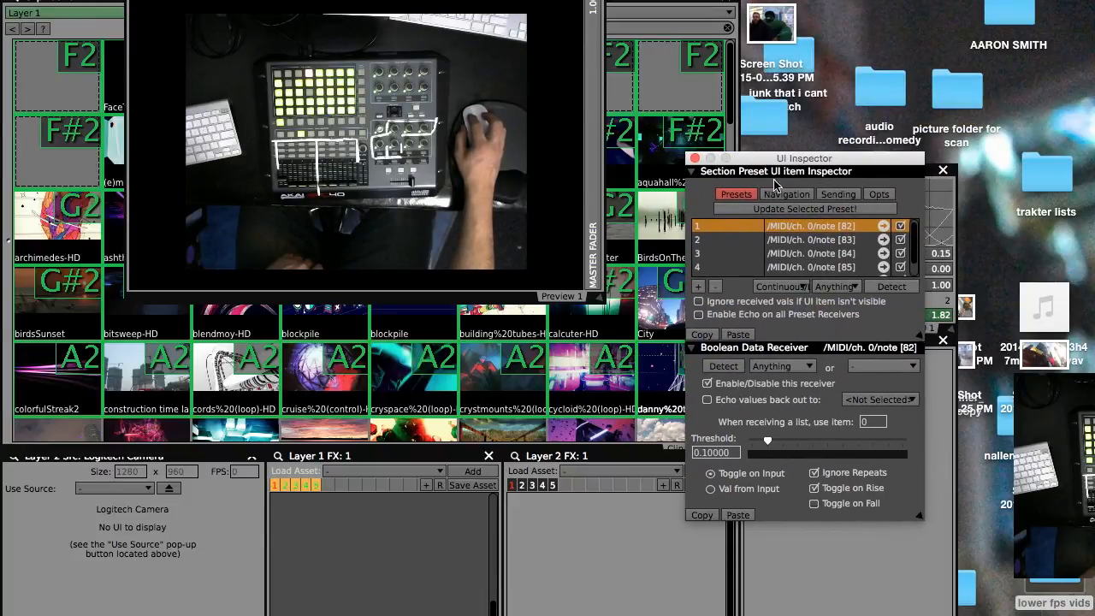
scroll(779, 242, "down", 2)
scroll(796, 251, "up", 2)
scroll(821, 231, "down", 1)
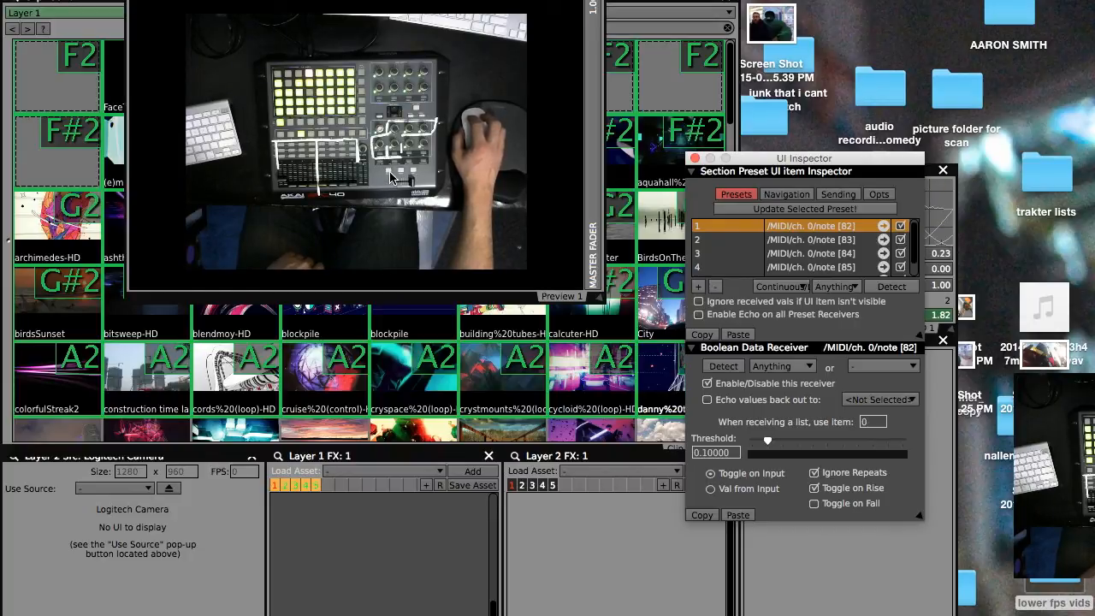
left_click(390, 173)
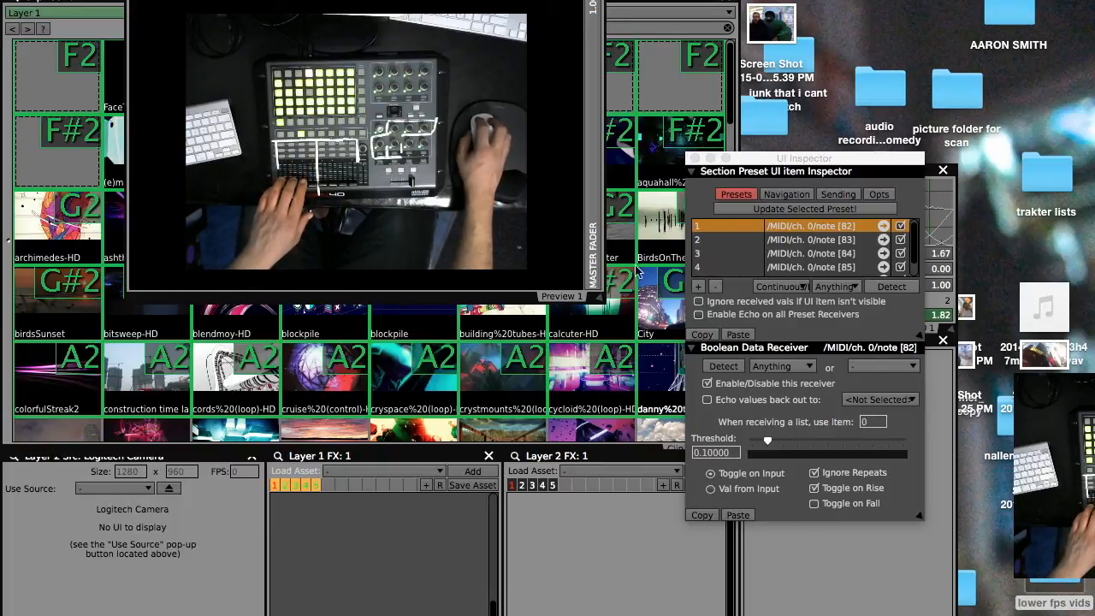
Map Layer 1 FX preset 1 to MIDI note 91 and preset 2 to note 50, giving preset 2 value echo and Val from Input.
left_click(780, 229)
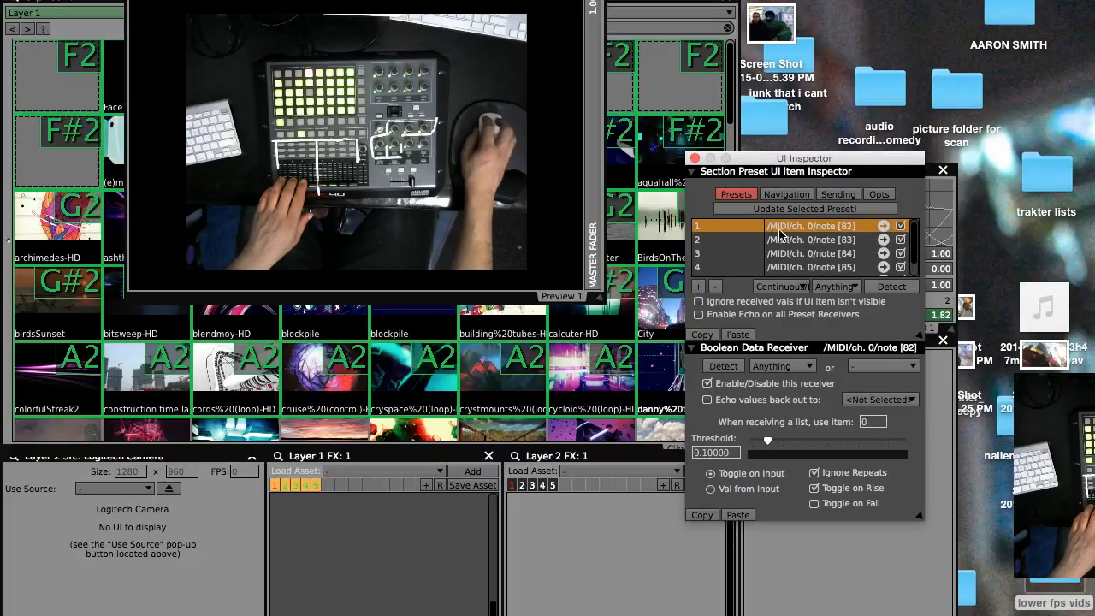
left_click(724, 366)
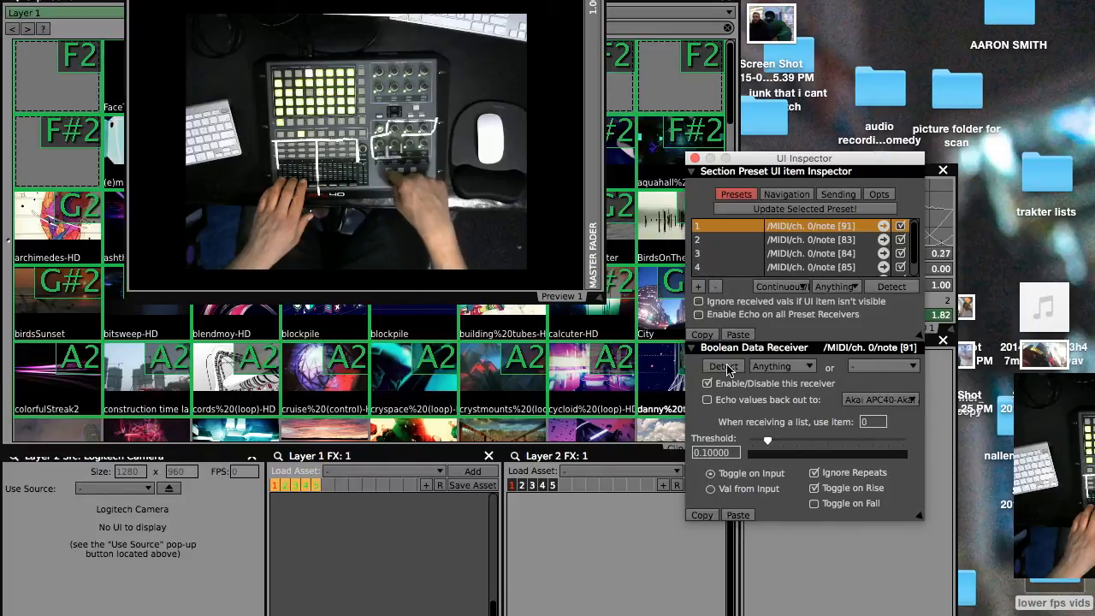
left_click(783, 241)
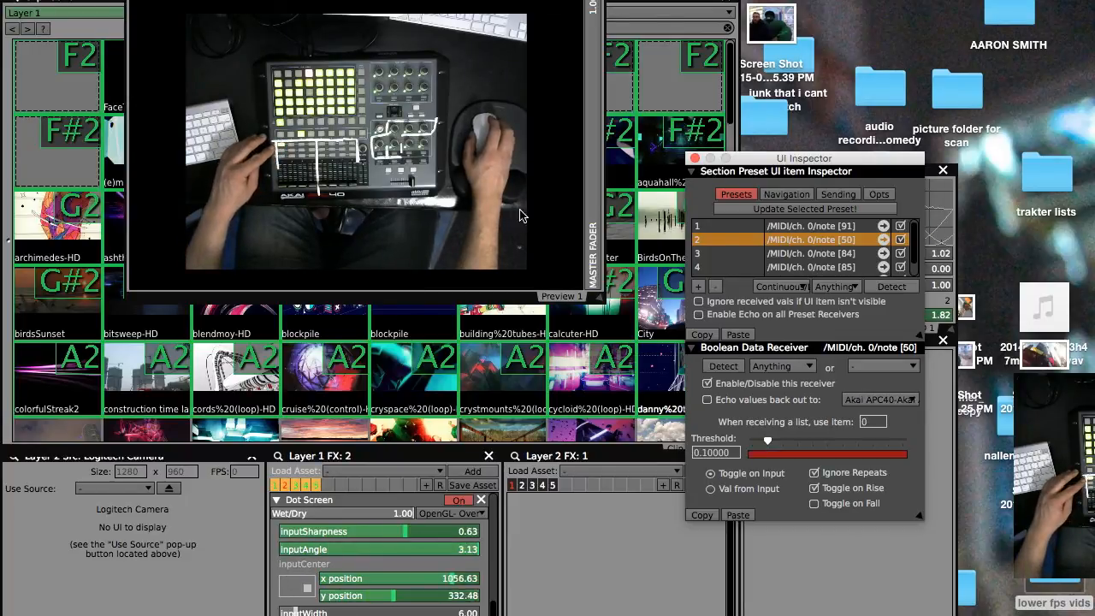
left_click(708, 402)
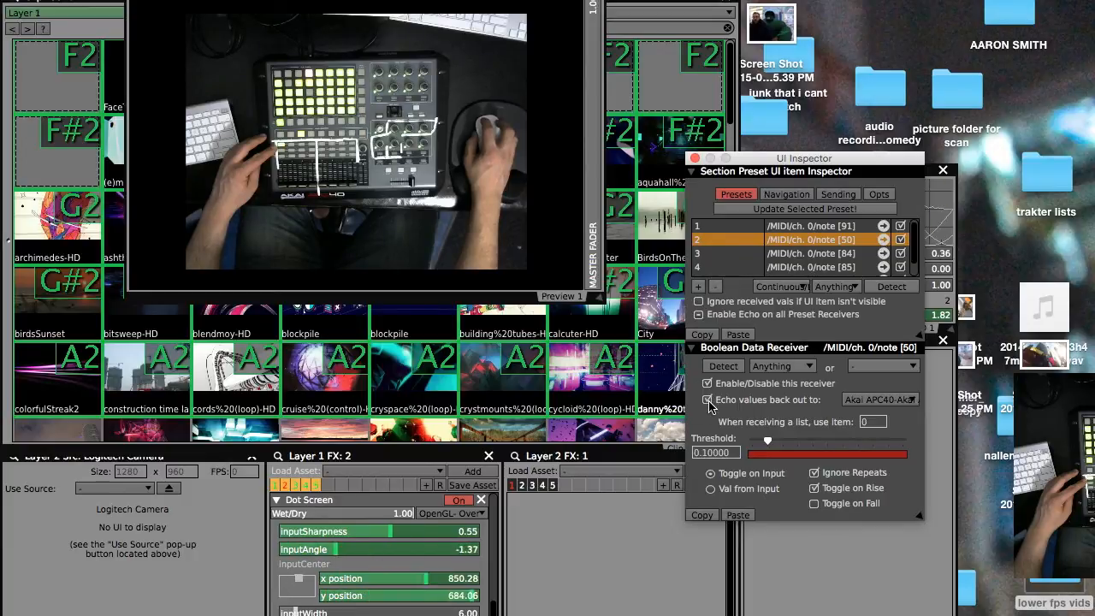
left_click(711, 489)
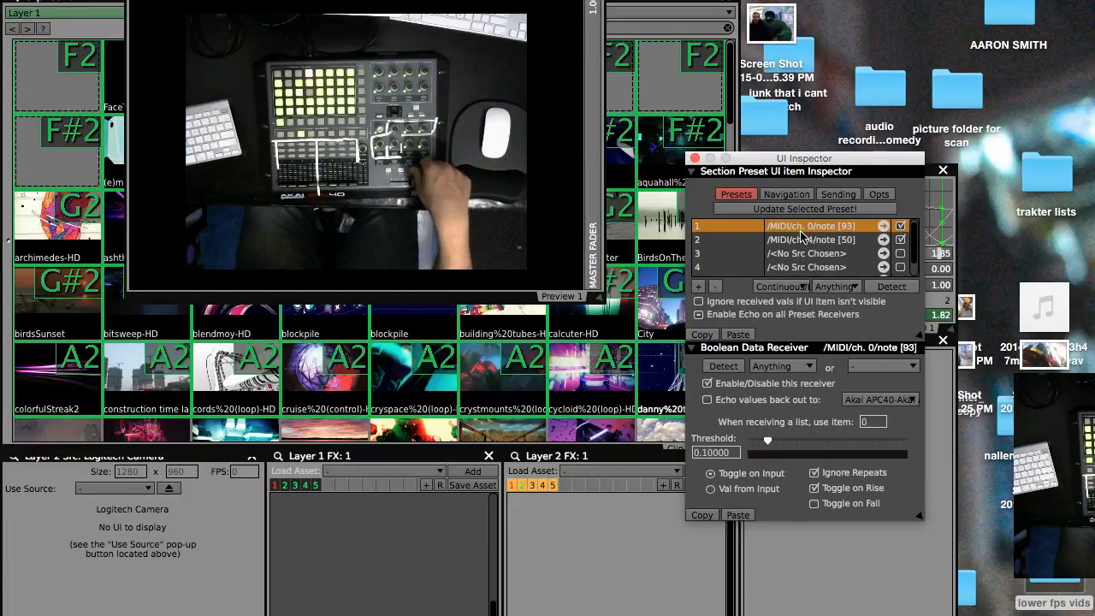
Make Layer 2 FX preset 1's receiver toggle on fall instead of rise and show preset 2's receiver settings.
left_click(816, 505)
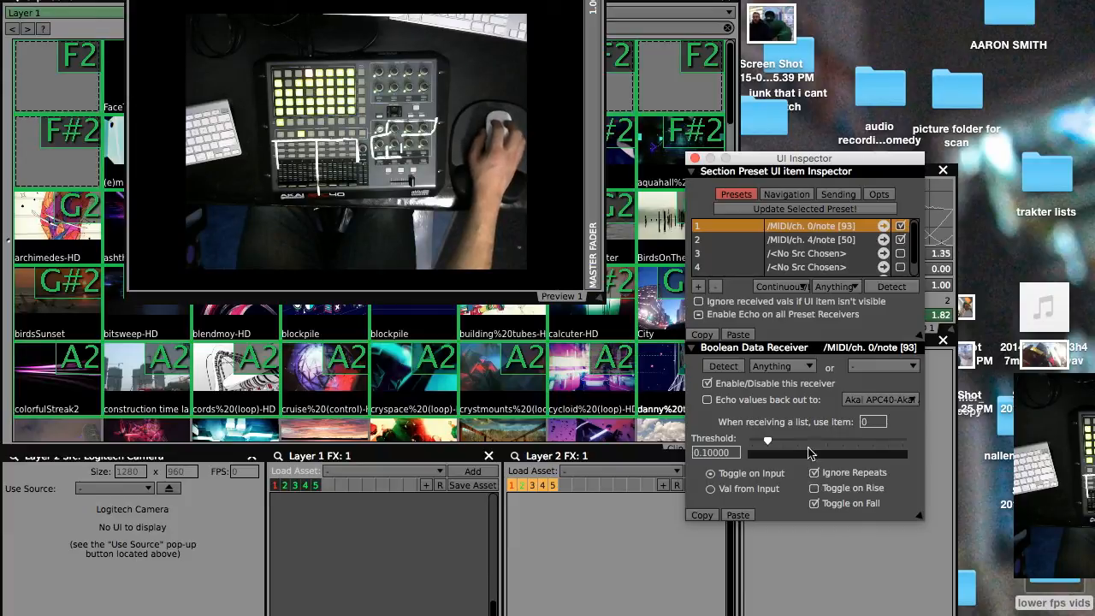
left_click(797, 241)
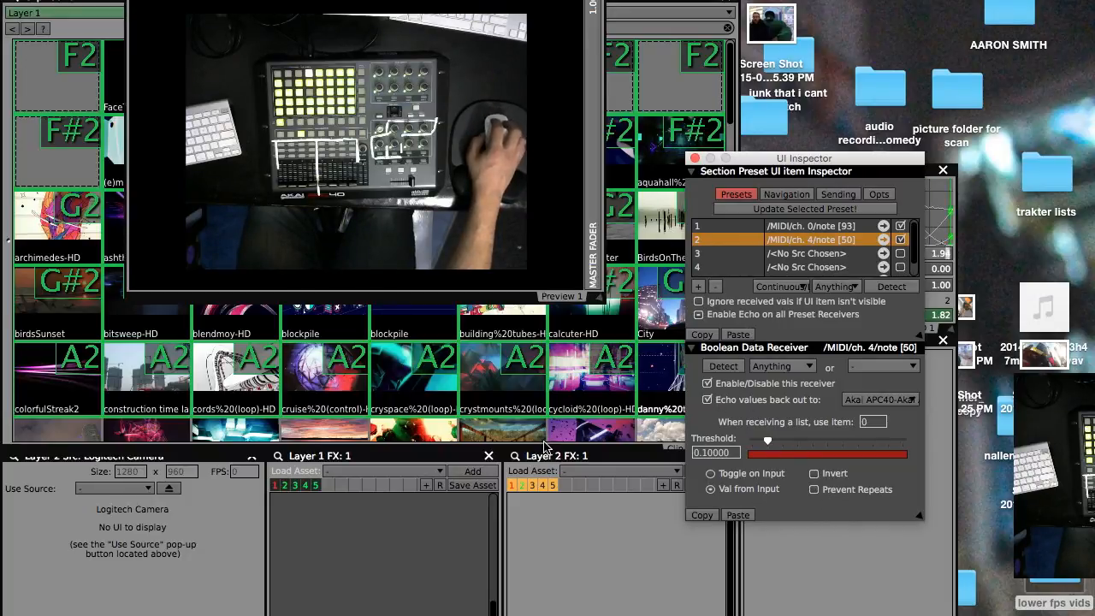
Map Layer 2 FX preset 3 to MIDI channel 5 note 50 with Val from Input, Prevent Repeats off and values echoed to the Akai APC40.
left_click(532, 486)
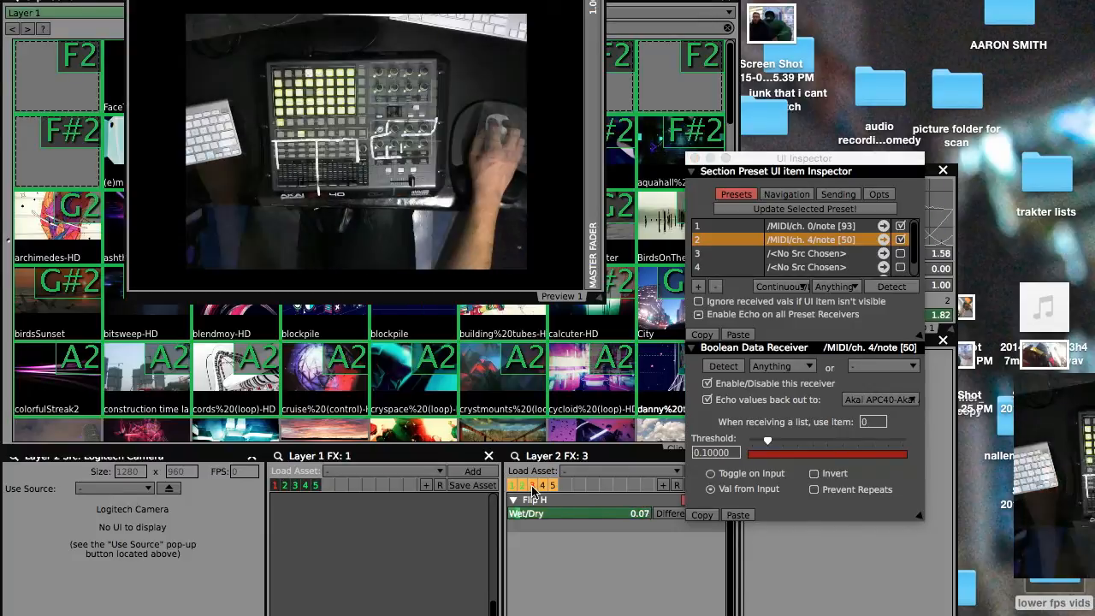
left_click(834, 250)
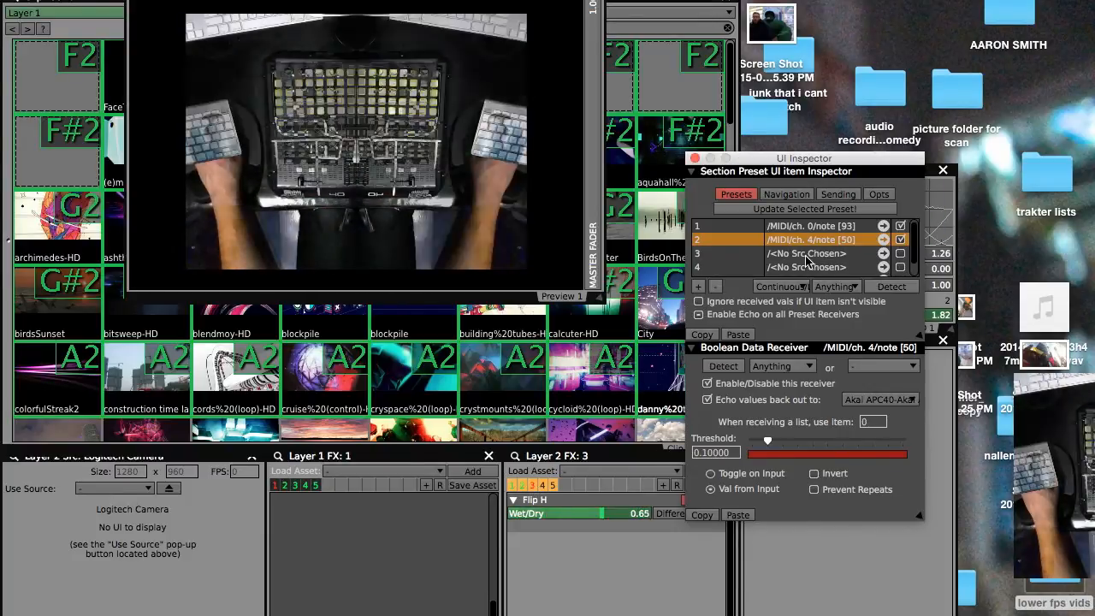
left_click(834, 253)
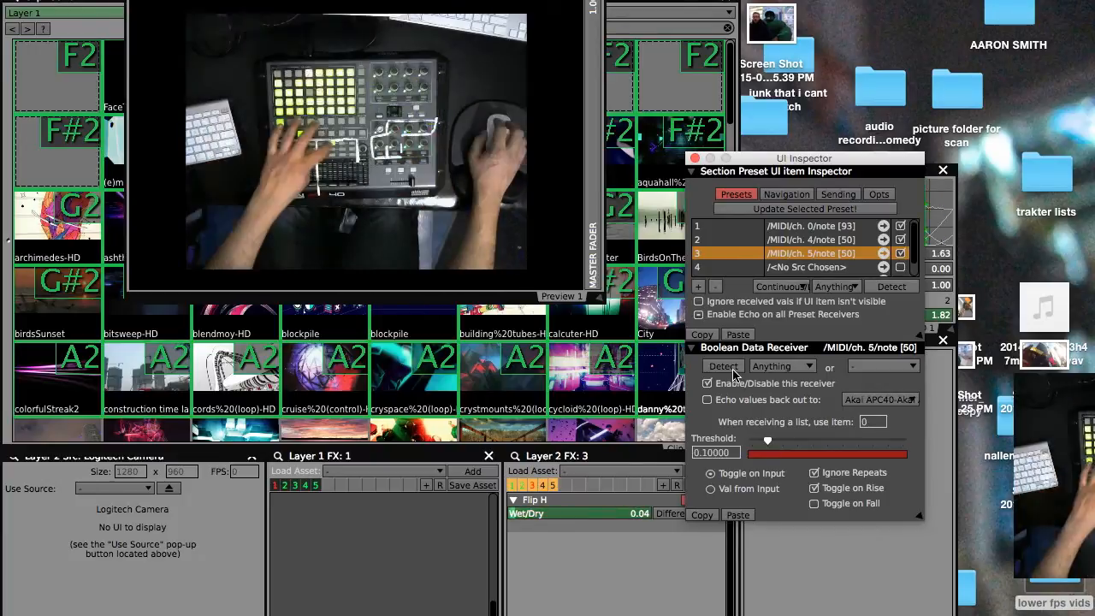
left_click(711, 488)
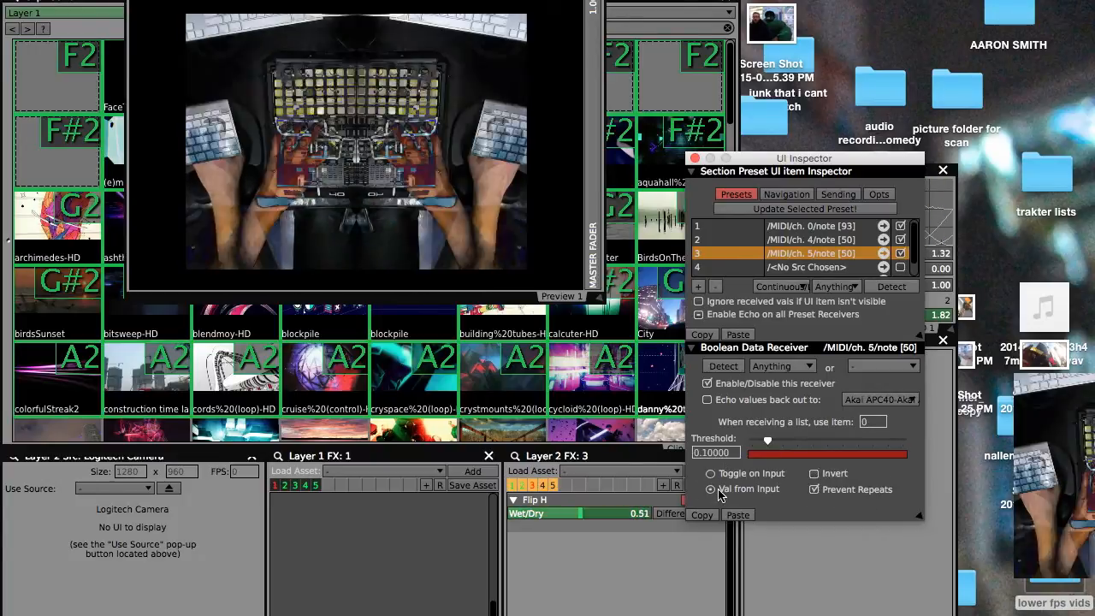
left_click(813, 491)
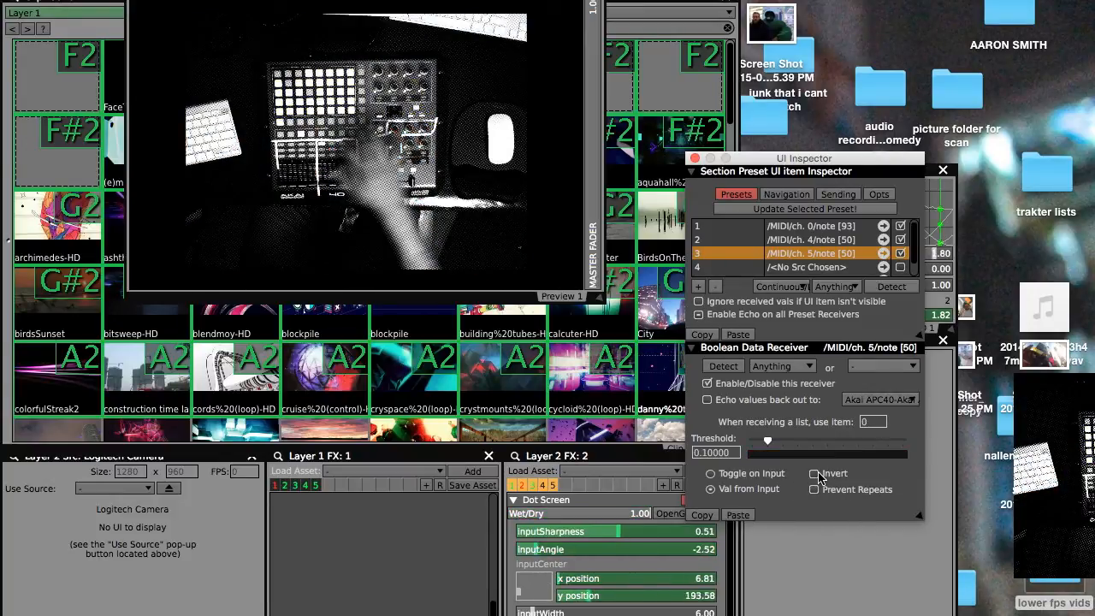
left_click(707, 400)
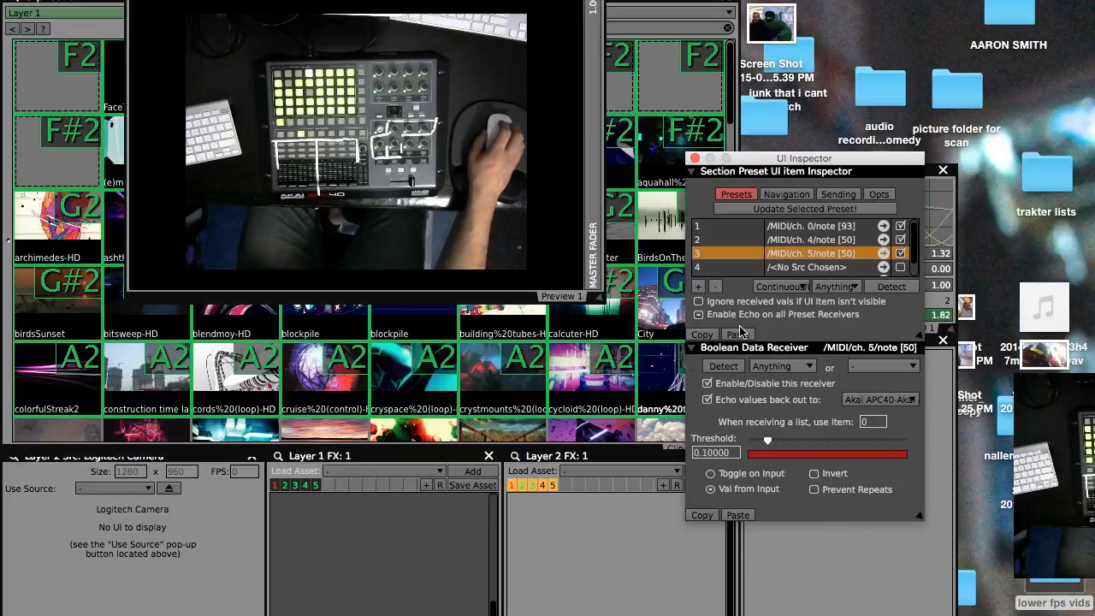
left_click(711, 475)
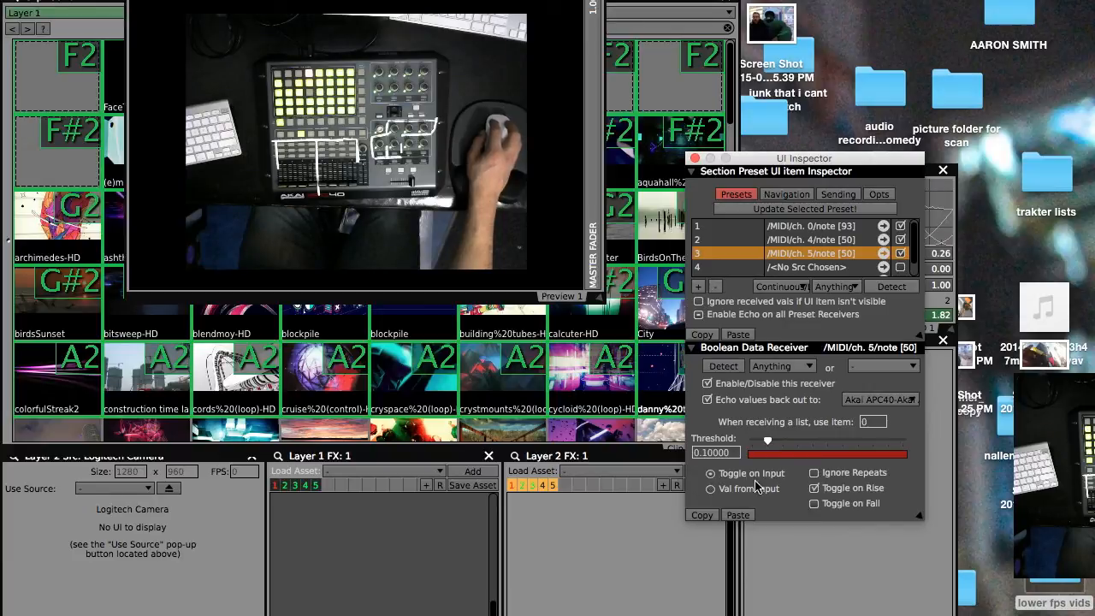
left_click(711, 489)
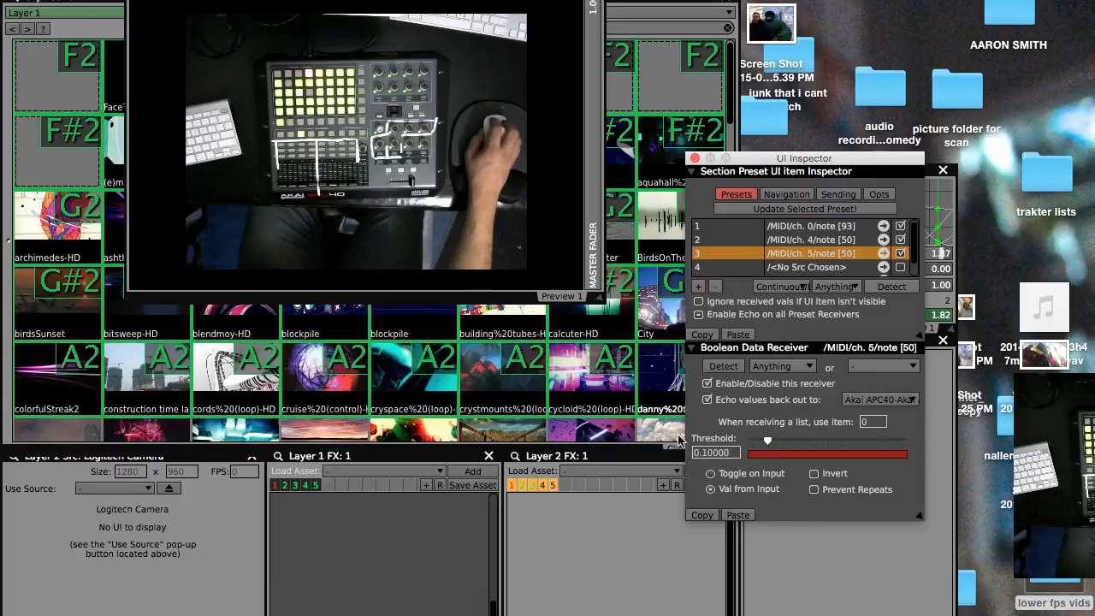
Map Layer 2 FX presets 4 and 5 to note 50 on MIDI channels 6 and 7, using Val from Input and values echoed to the Akai APC40.
left_click(789, 268)
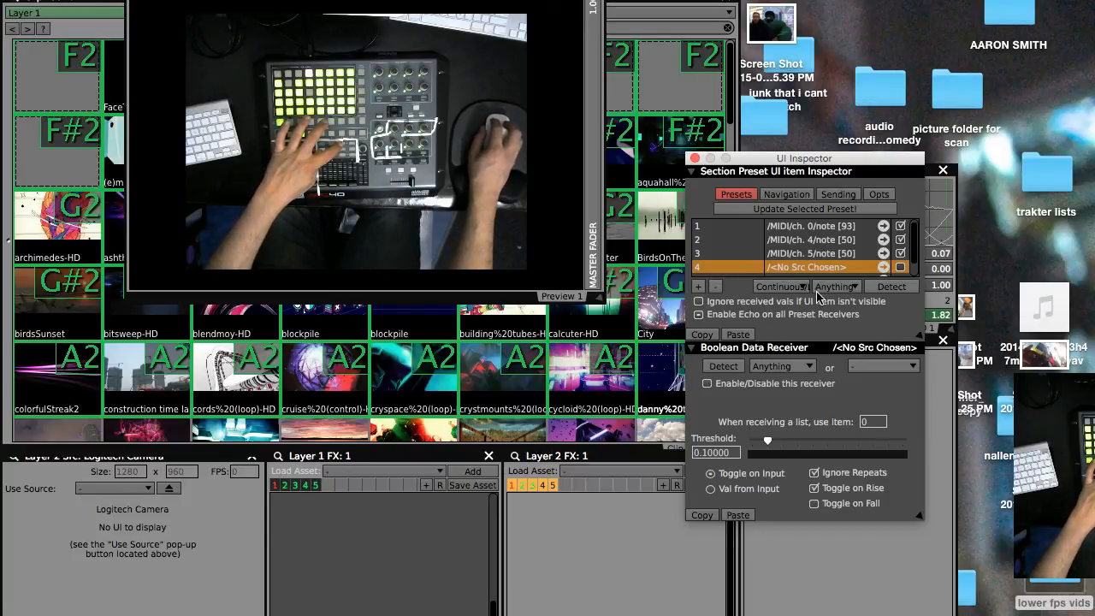
left_click(733, 373)
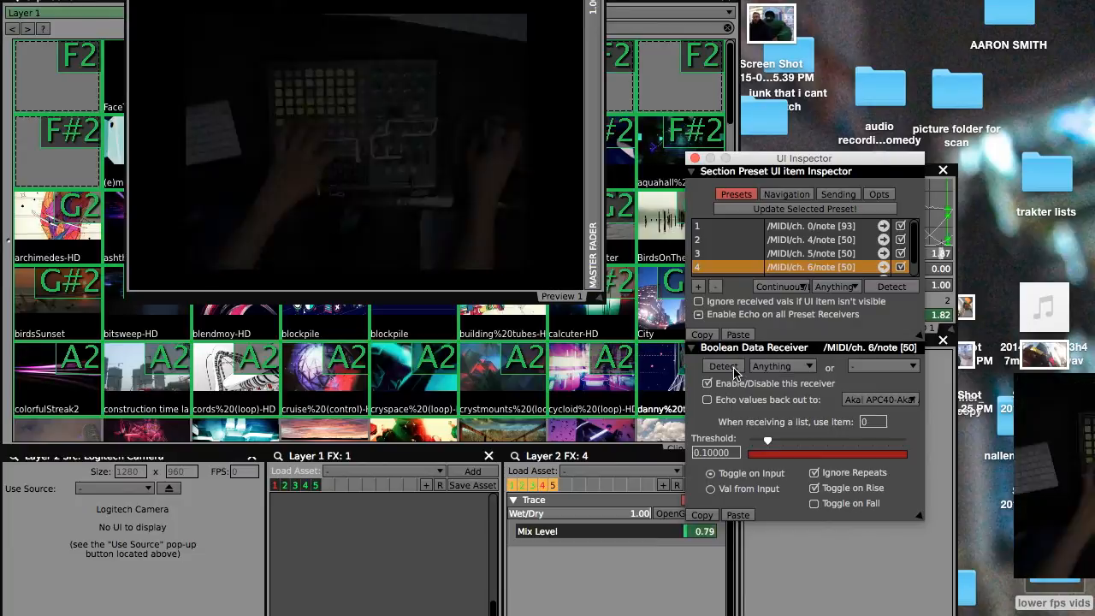
left_click(714, 488)
scroll(782, 255, "down", 2)
left_click(769, 274)
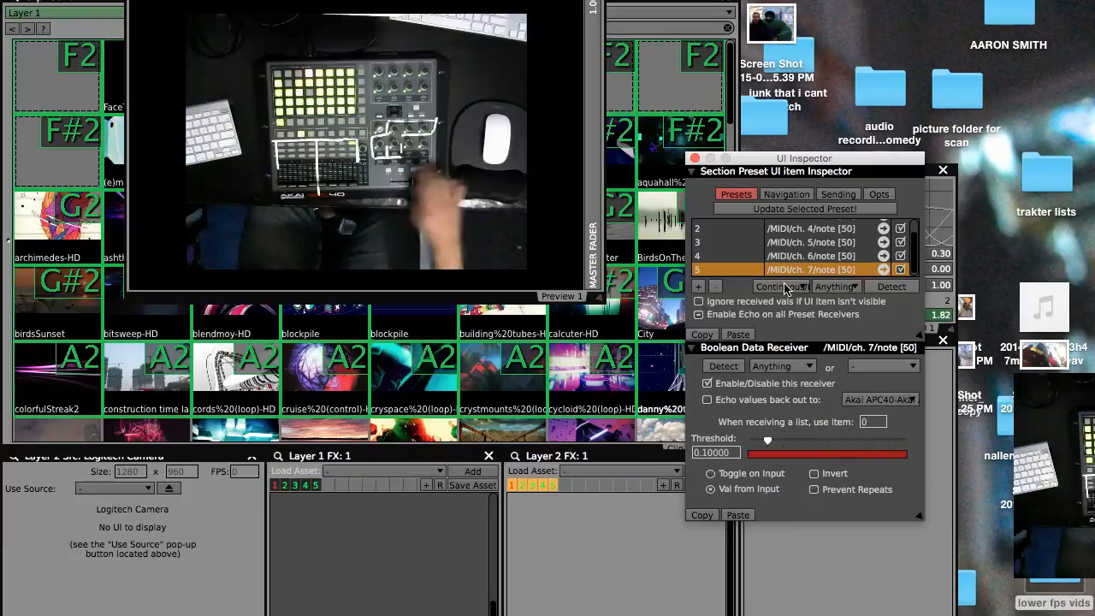
left_click(708, 400)
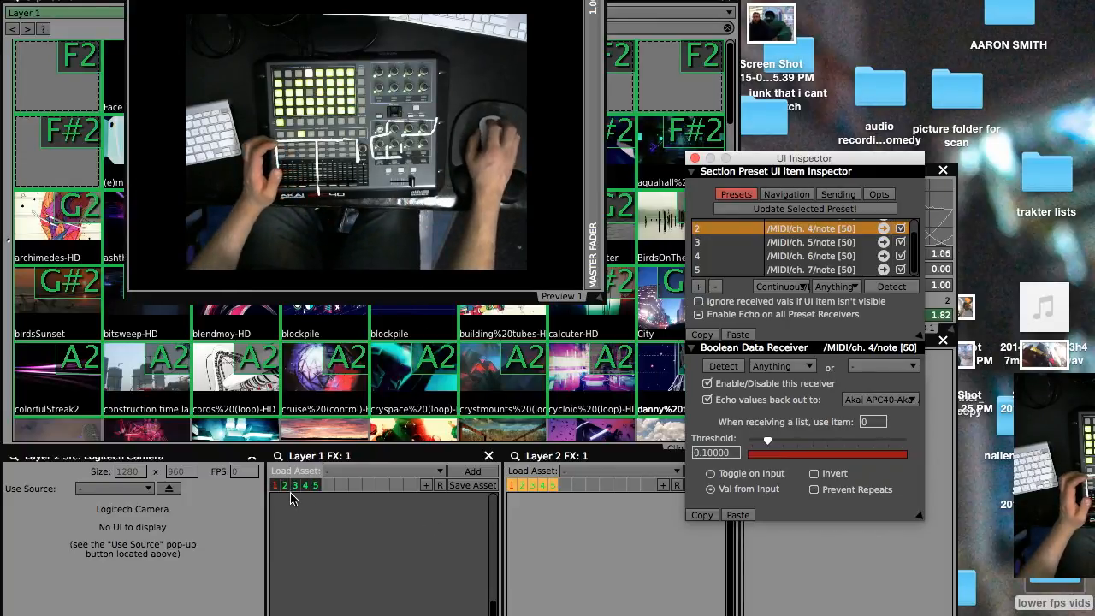
Switch Layer 1 FX preset 2's receiver to Val from Input with Prevent Repeats off.
left_click(287, 486)
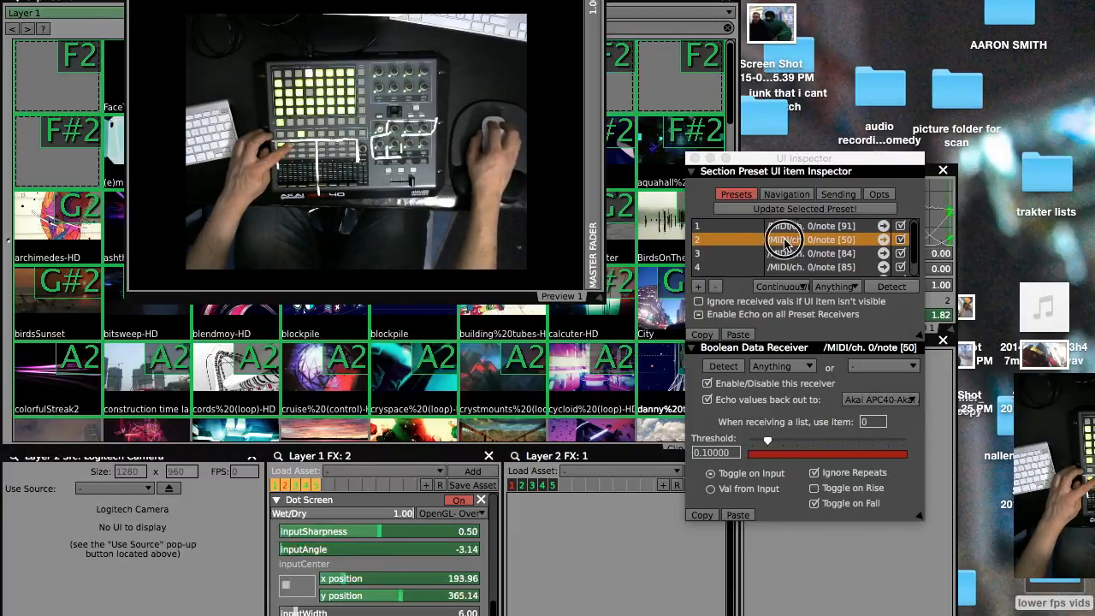
left_click(750, 489)
left_click(814, 490)
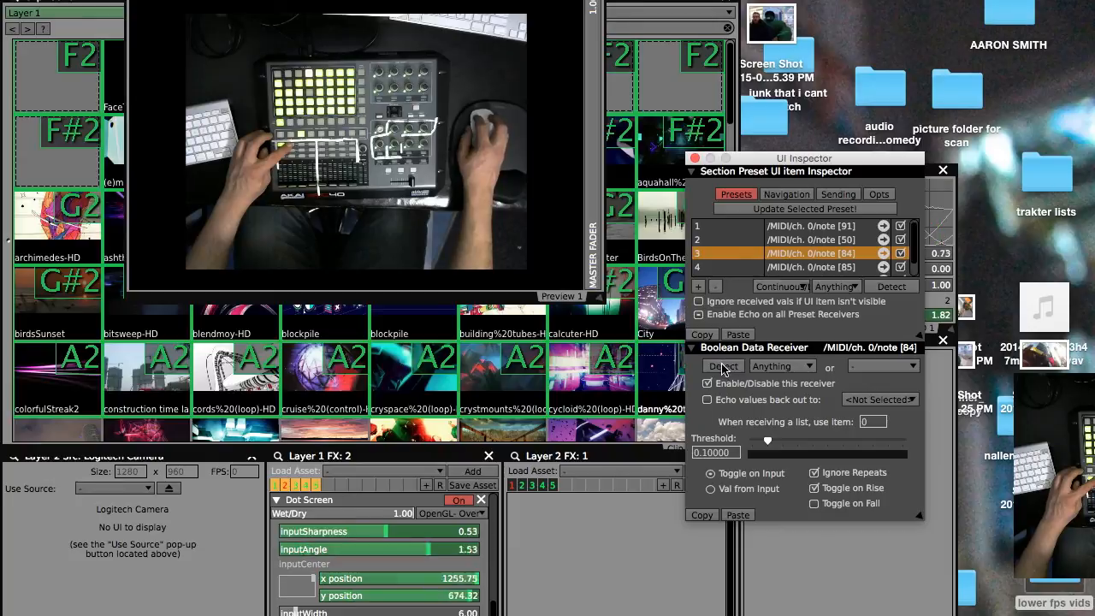
Map Layer 1 FX presets 3, 4 and 5 to note 50 on MIDI channels 1, 2 and 3, with Val from Input and echo to the Akai APC40.
left_click(708, 400)
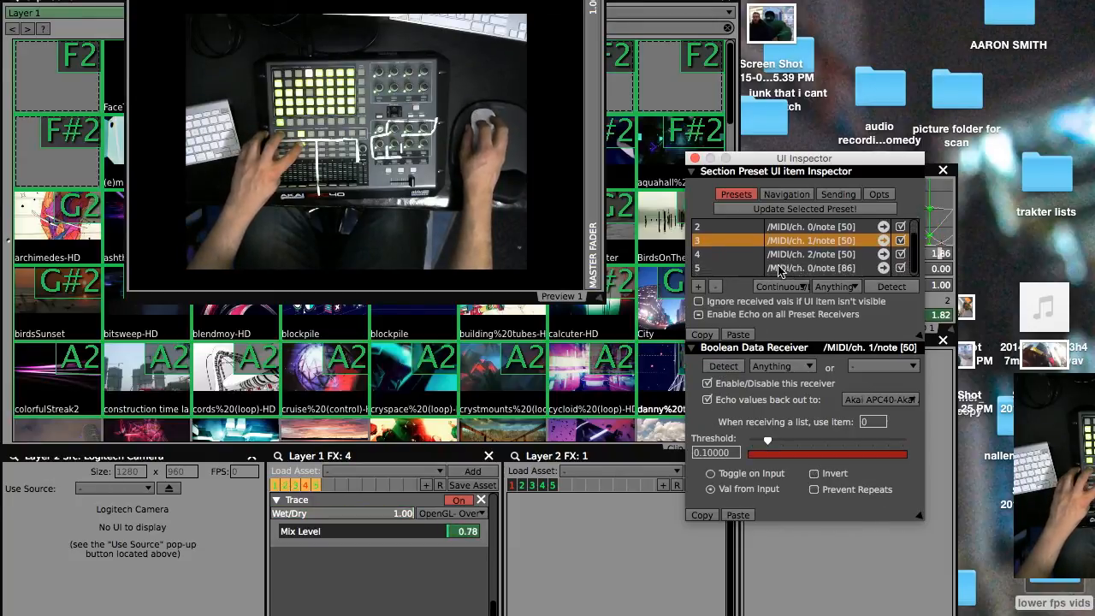
left_click(719, 366)
left_click(707, 400)
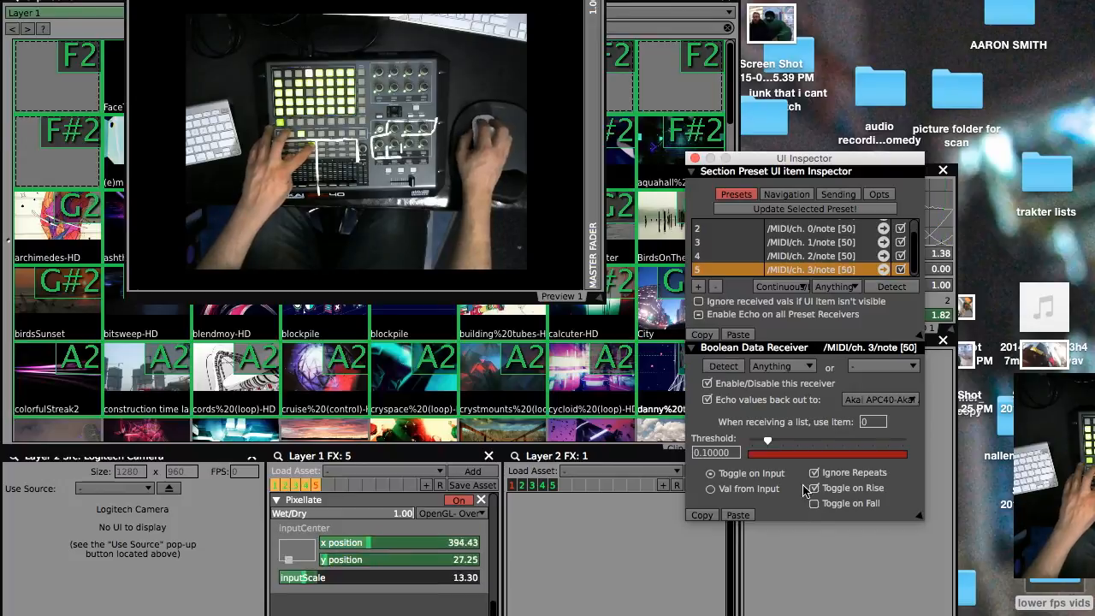
left_click(736, 490)
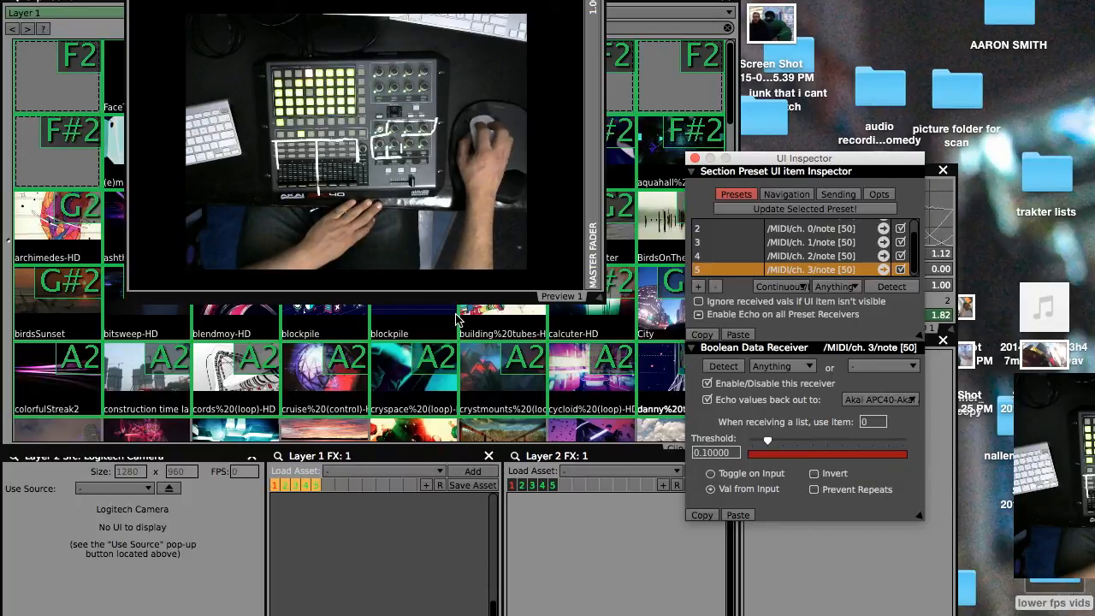
Load the Misc. QC effect RGB Delay.qtz into Layer 1 FX and store it as preset 6.
left_click(386, 479)
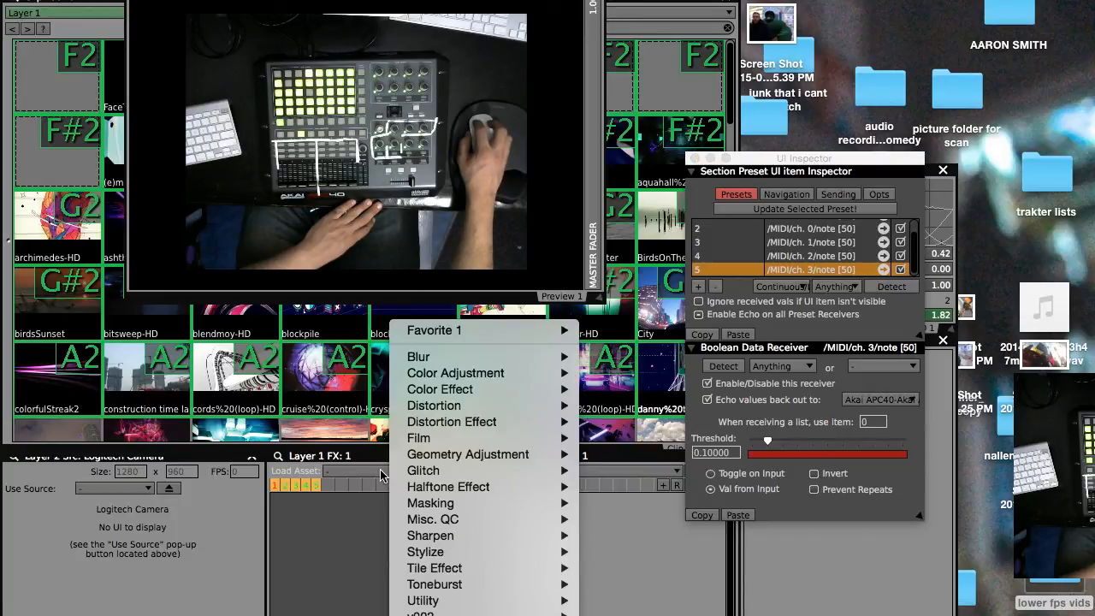
left_click(364, 477)
left_click(352, 479)
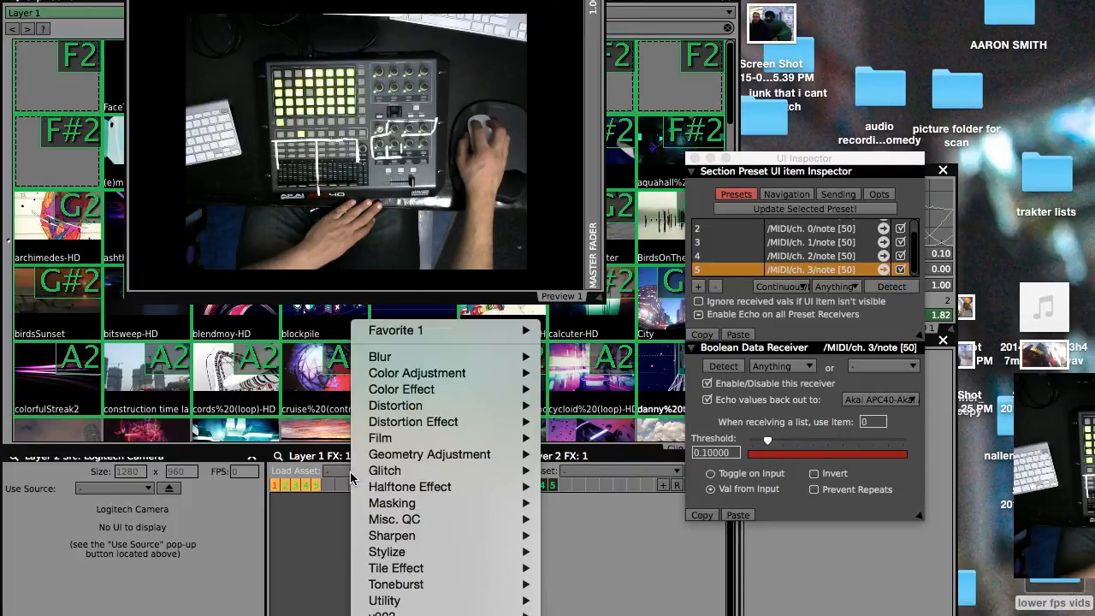
mouse_move(506, 519)
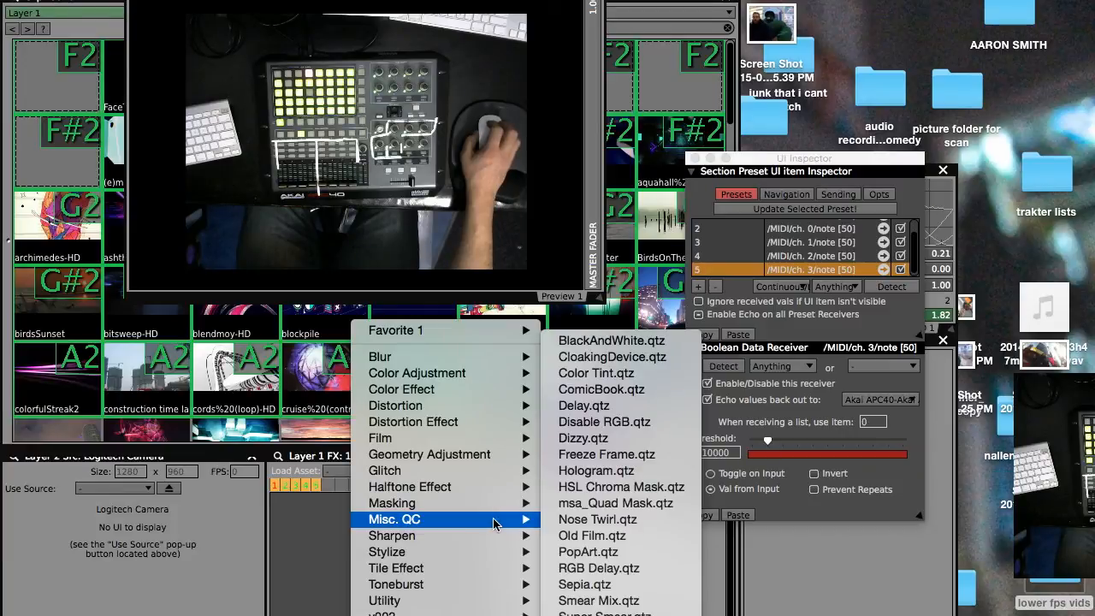
left_click(596, 568)
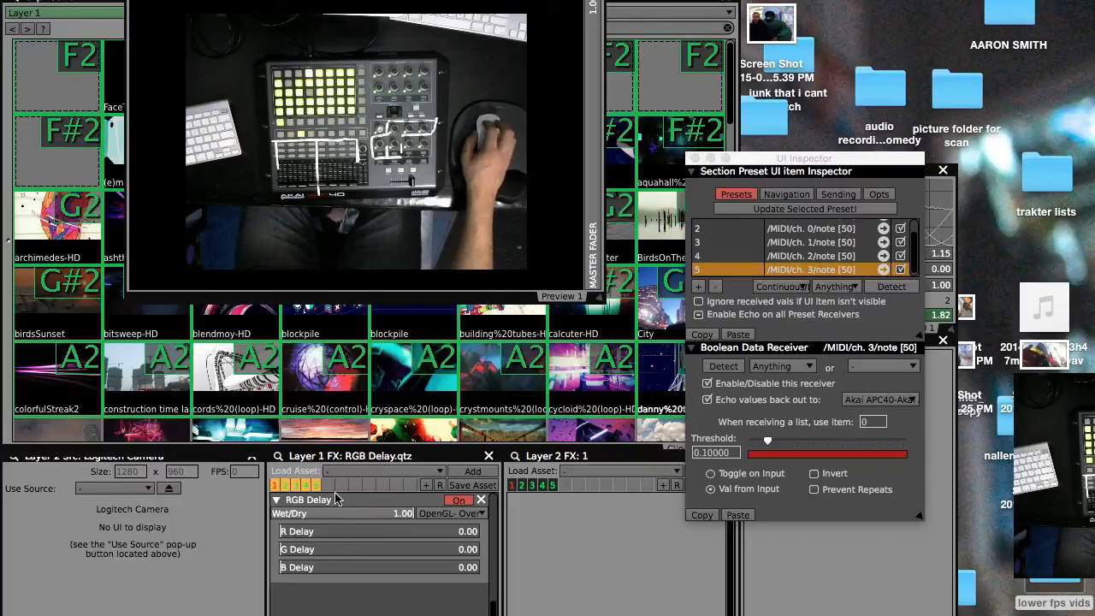
left_click(426, 486)
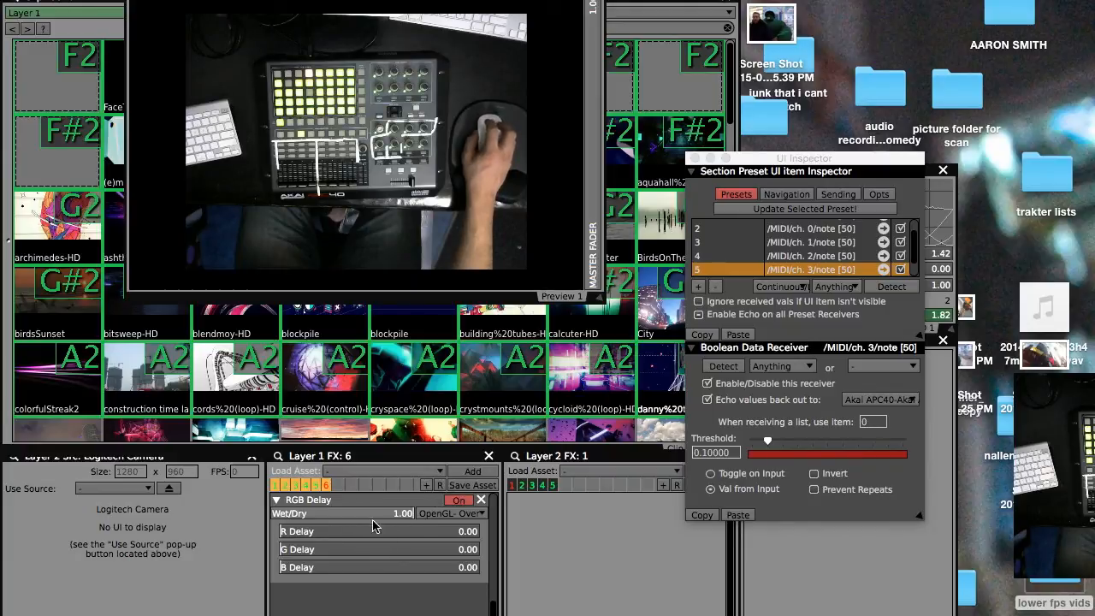
Alternate between Layer 1 FX presets 5 and 6 to check that each one recalls its effect.
left_click(317, 486)
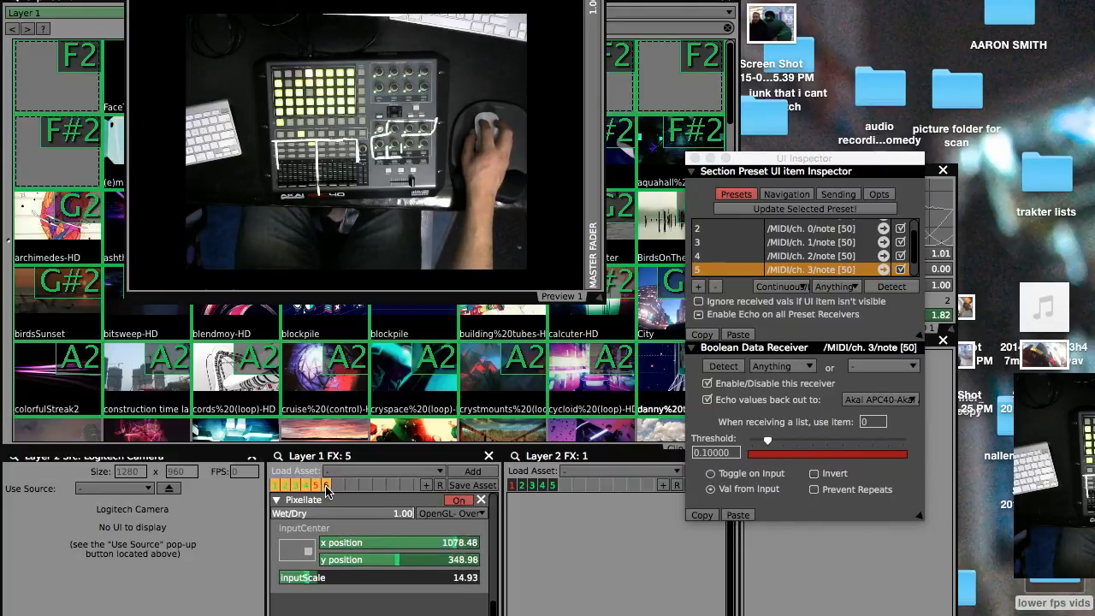
left_click(327, 486)
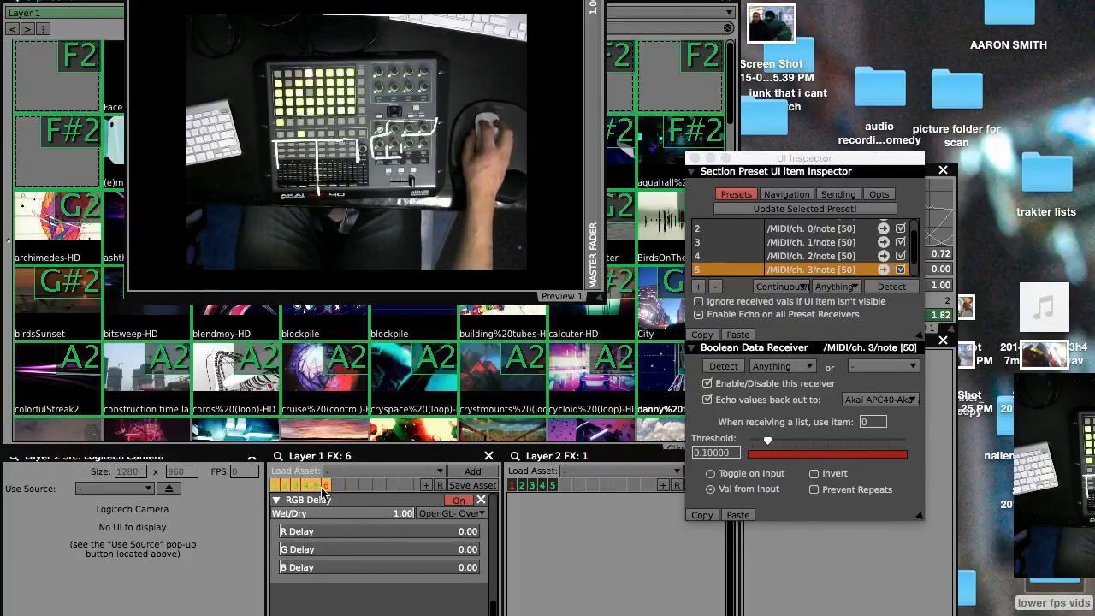
left_click(317, 485)
left_click(326, 485)
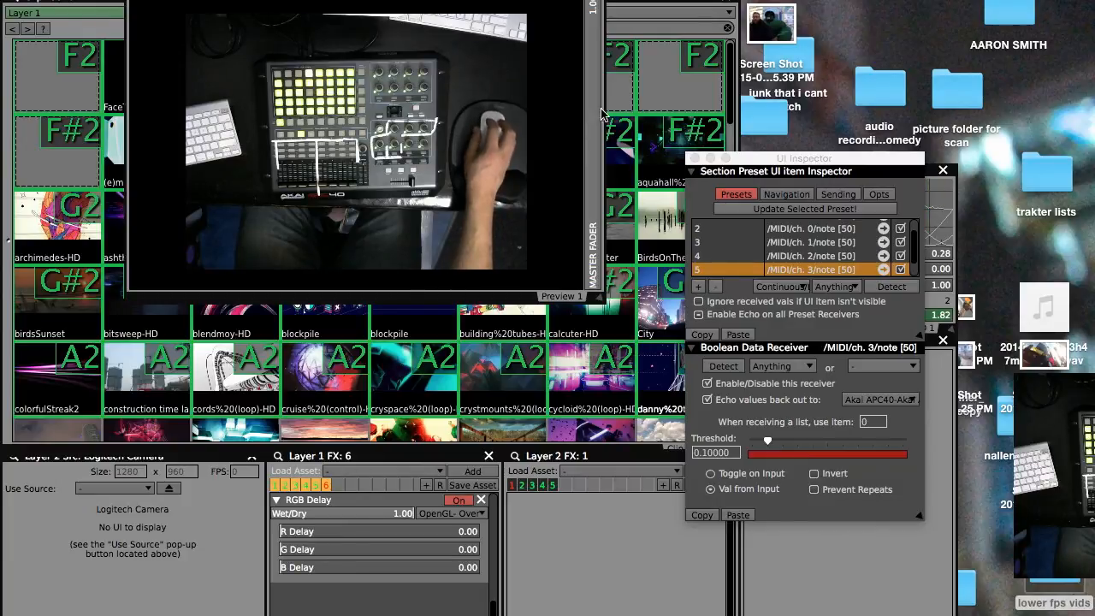
Map Layer 1 FX preset 6 to MIDI channel 0 note 49 with echo, Val from Input and Prevent Repeats off, and close the UI Inspector.
left_click(795, 158)
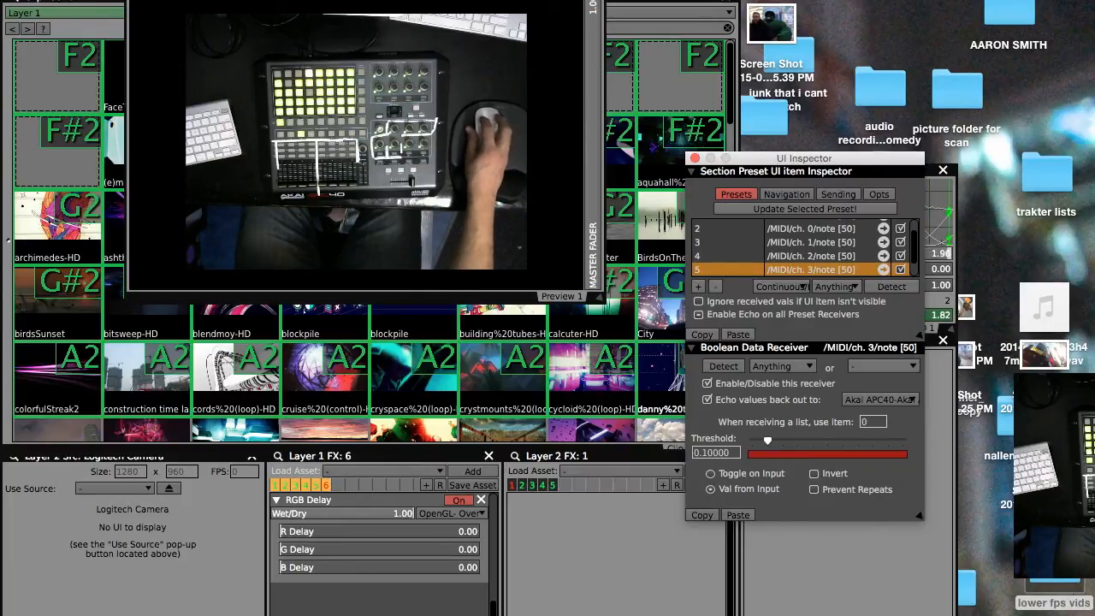
left_click(347, 1)
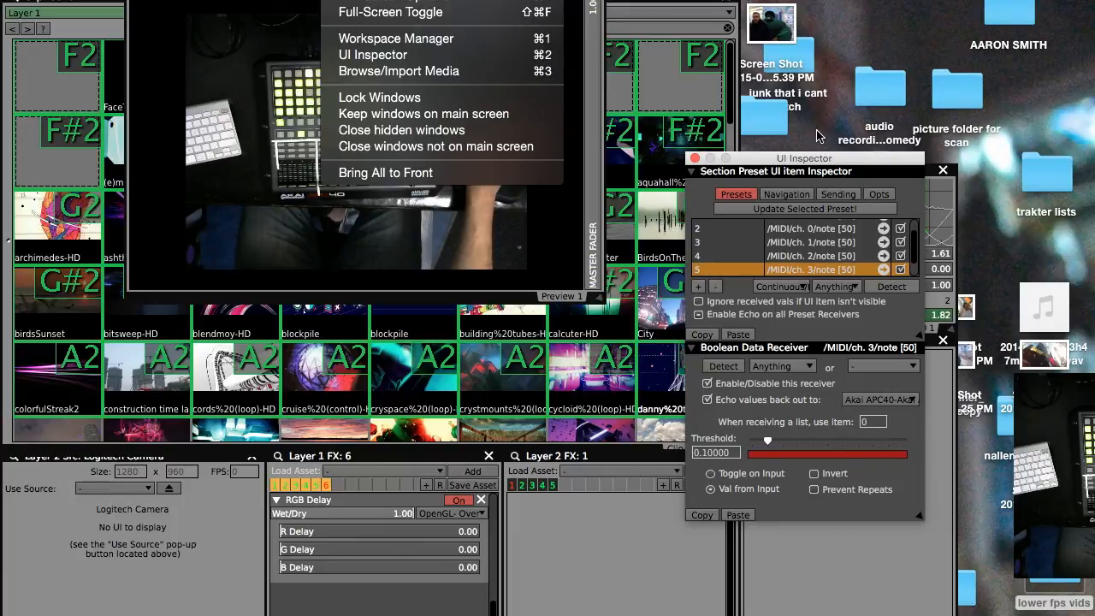
left_click(811, 163)
scroll(783, 265, "down", 2)
left_click(820, 272)
left_click(727, 368)
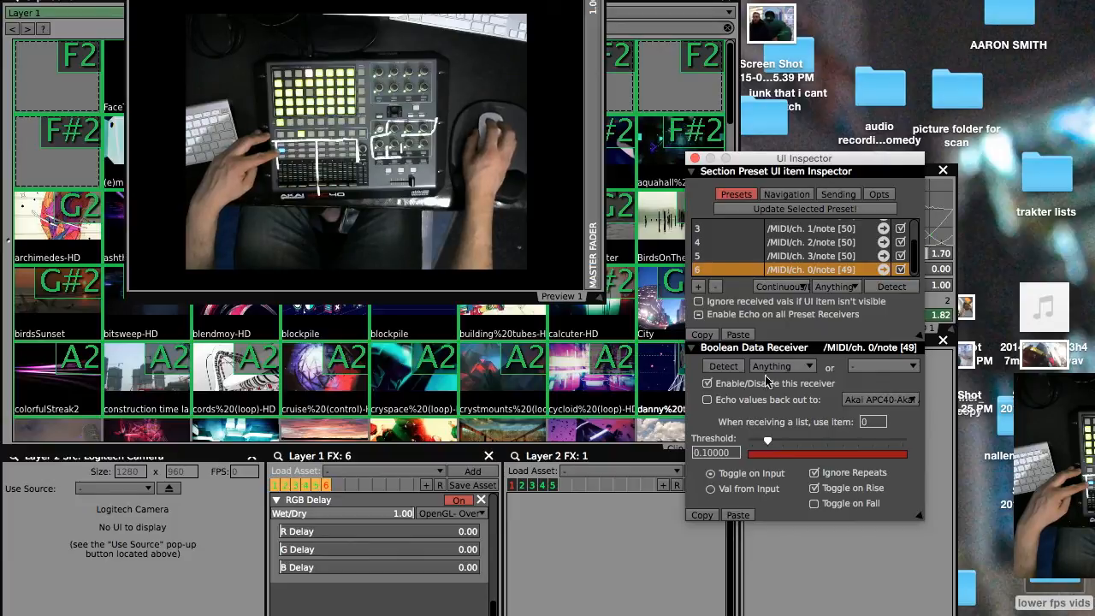
left_click(711, 488)
left_click(814, 490)
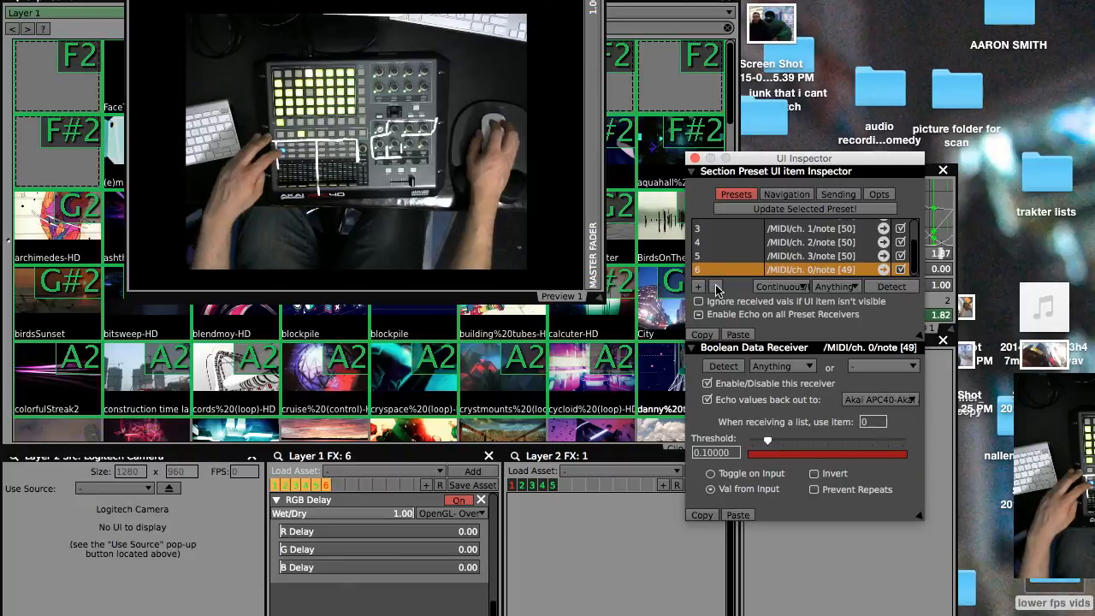
left_click(694, 159)
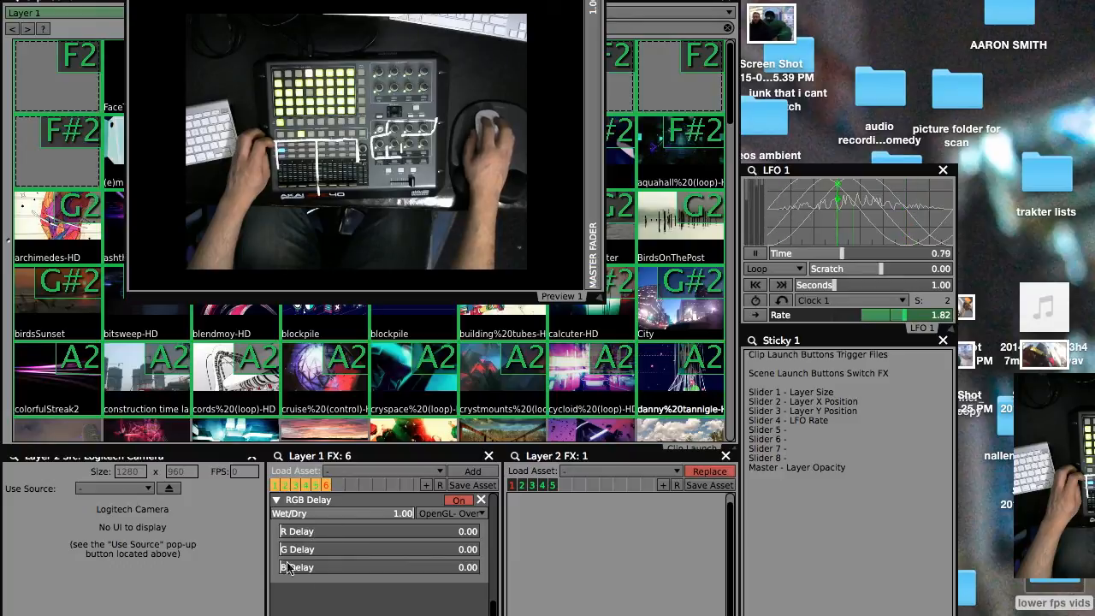
Recall Layer 2 FX preset 3, try its Flip H Wet/Dry slider and assign that slider to a controller input with Detect All.
left_click(531, 487)
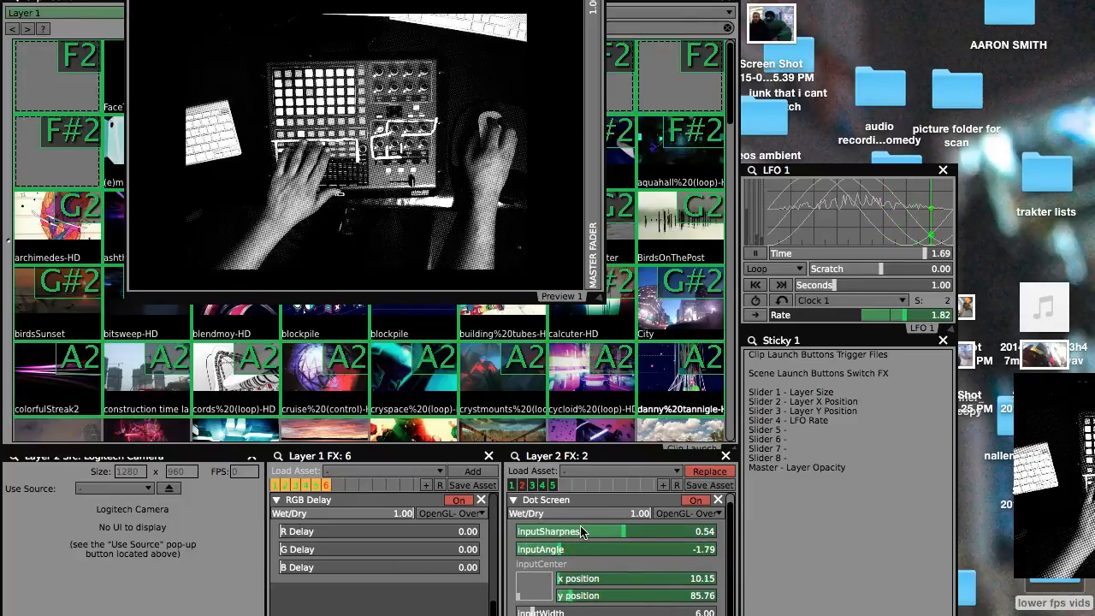
left_click(532, 485)
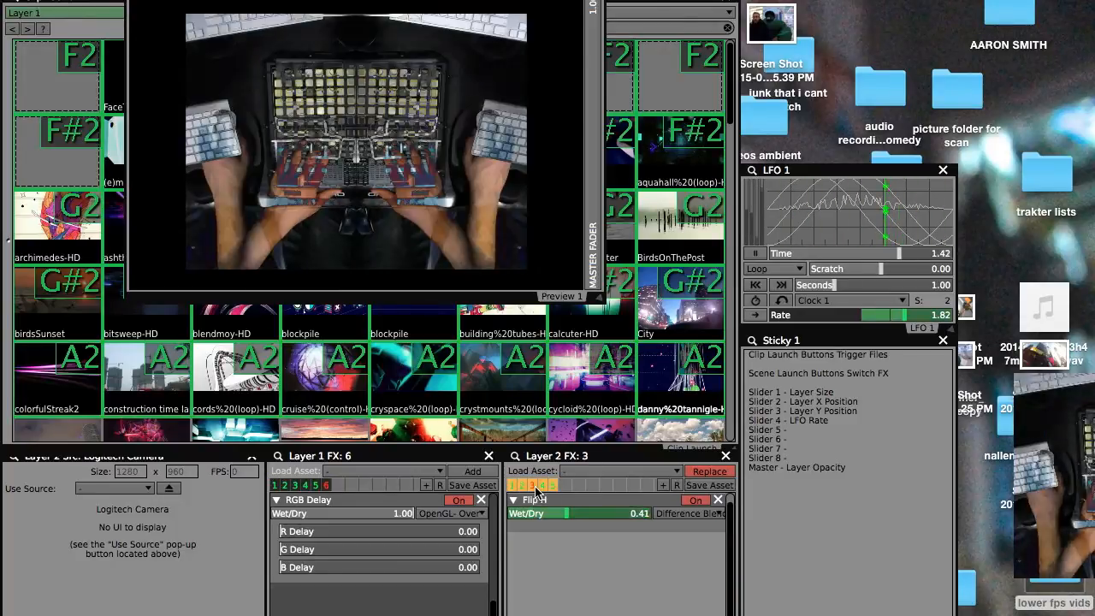
left_click_drag(560, 517, 512, 514)
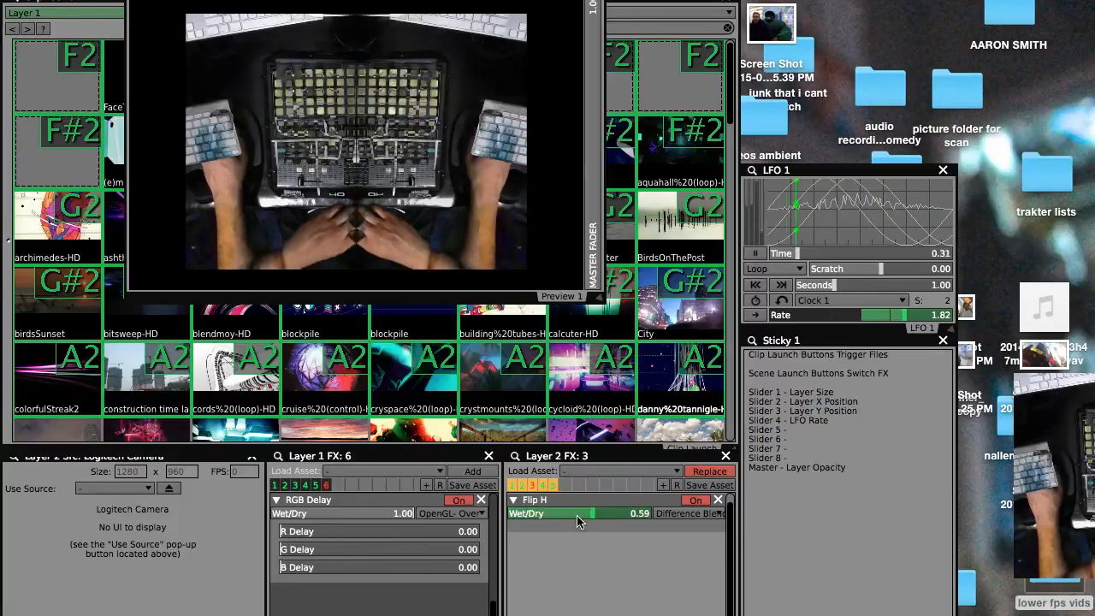
right_click(571, 520)
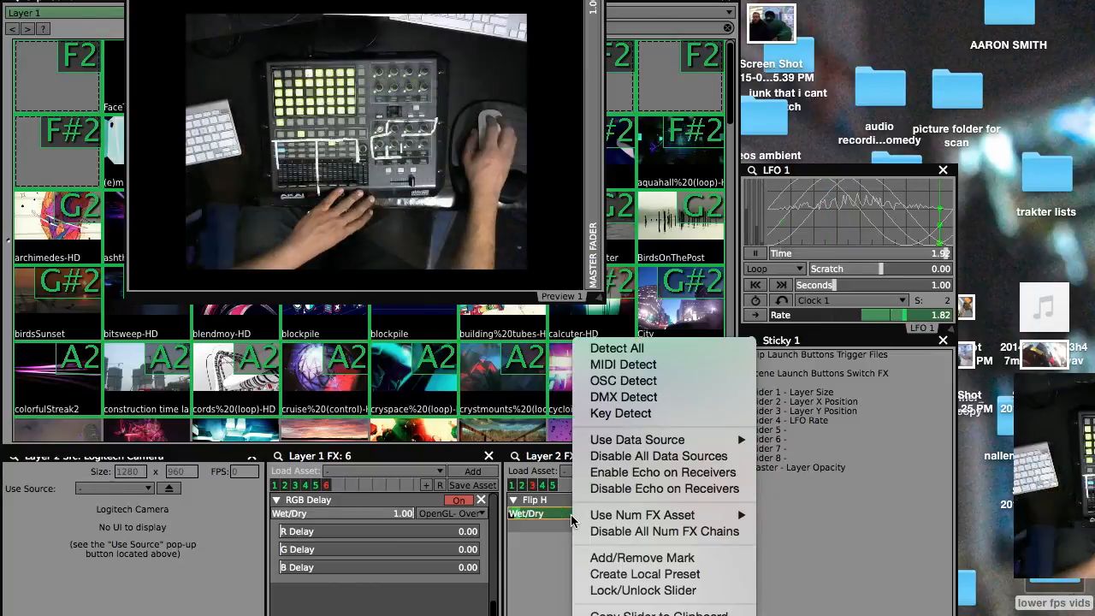
mouse_move(631, 447)
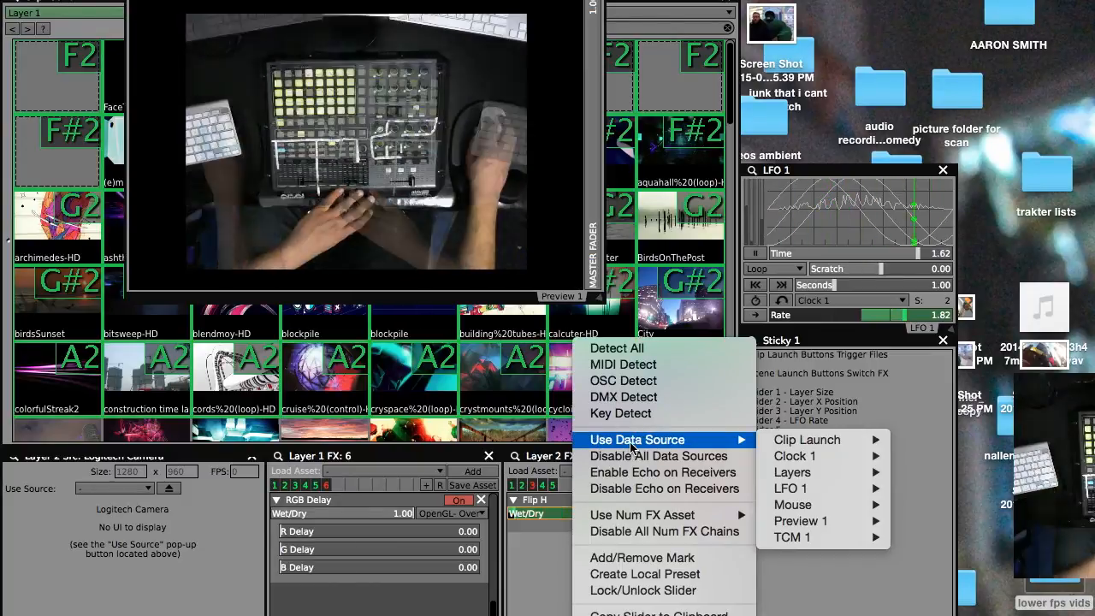
left_click(635, 356)
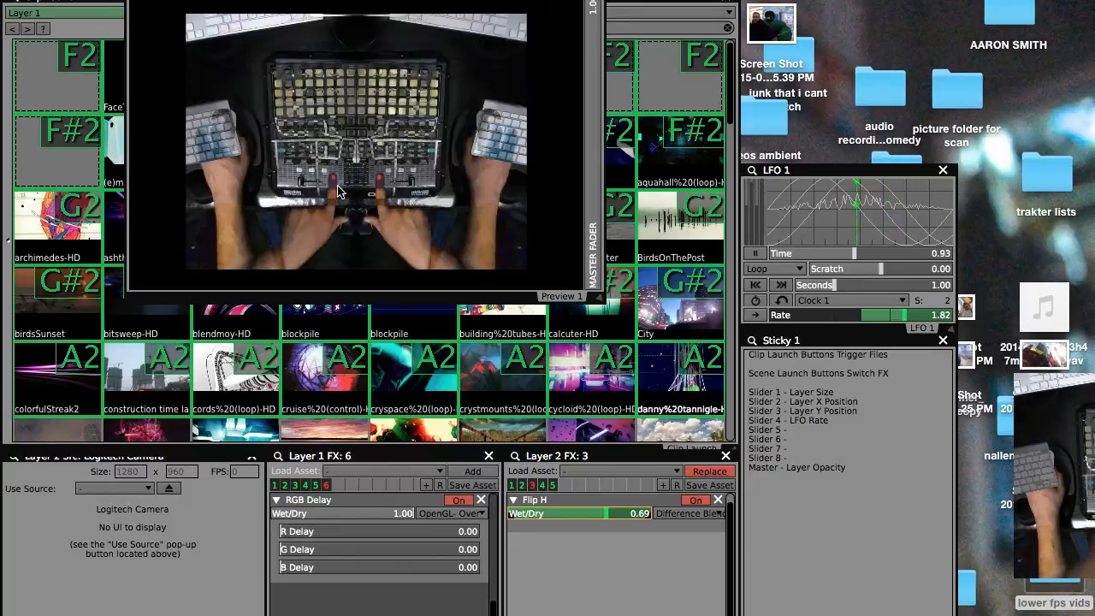
Assign the Flip H Wet/Dry slider to the controller again with Detect All and overwrite Layer 2 FX preset 3 with the mapping.
left_click(543, 486)
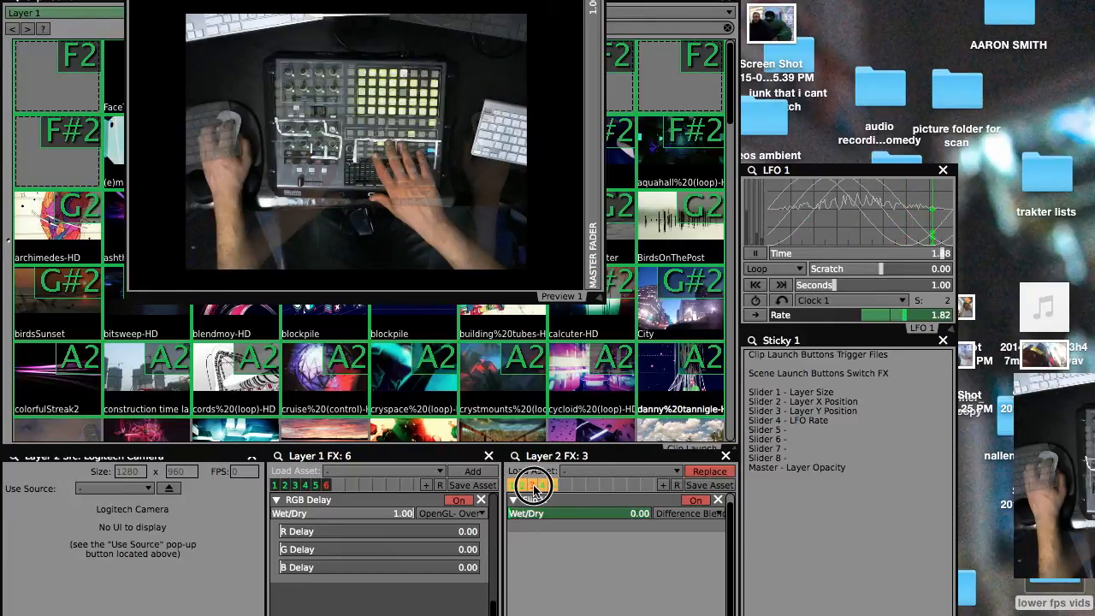
right_click(542, 514)
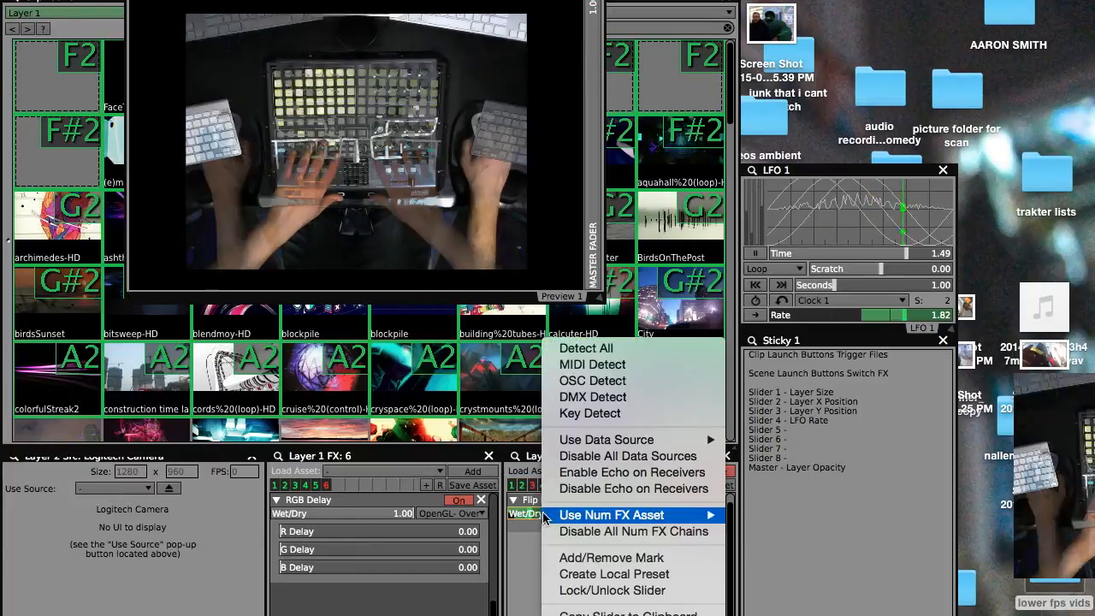
left_click(586, 349)
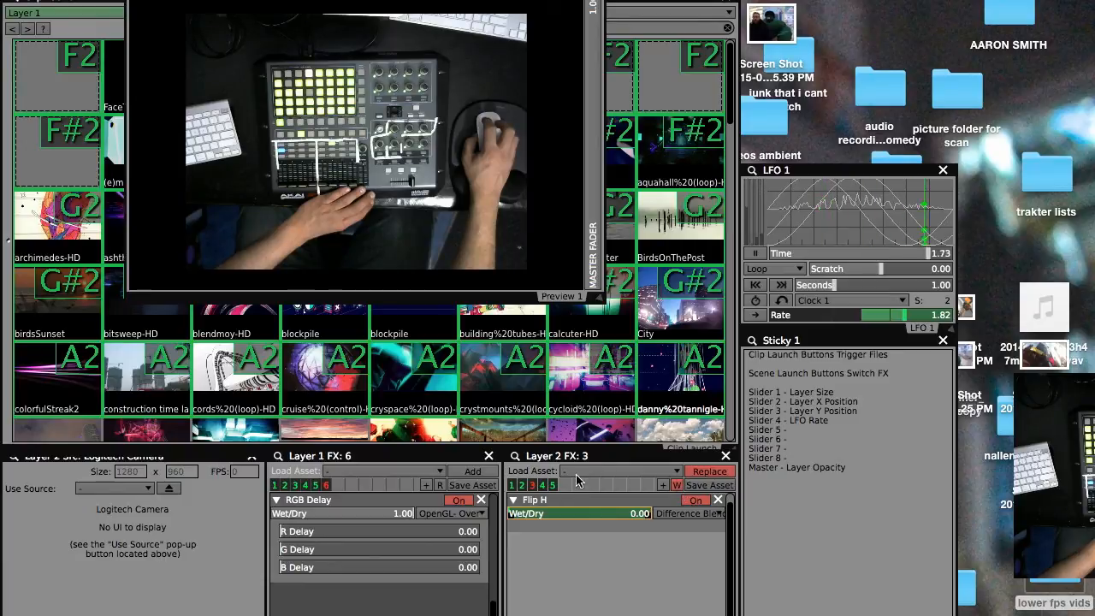
left_click(535, 488)
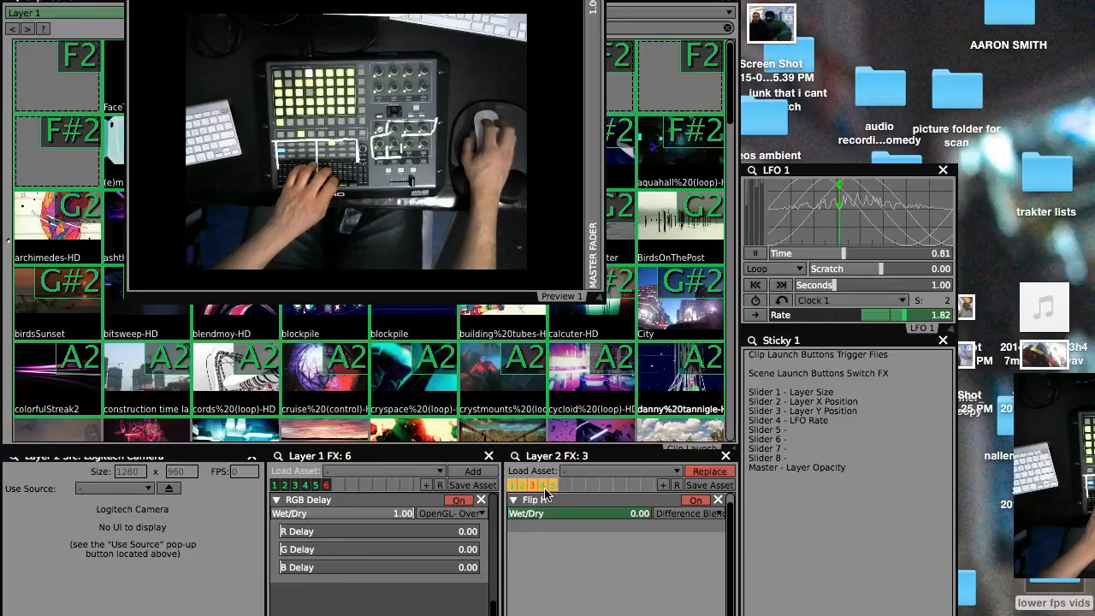
Recall Layer 2 FX preset 4 and assign the Trace Mix Level slider to a controller input with Detect All.
left_click(543, 485)
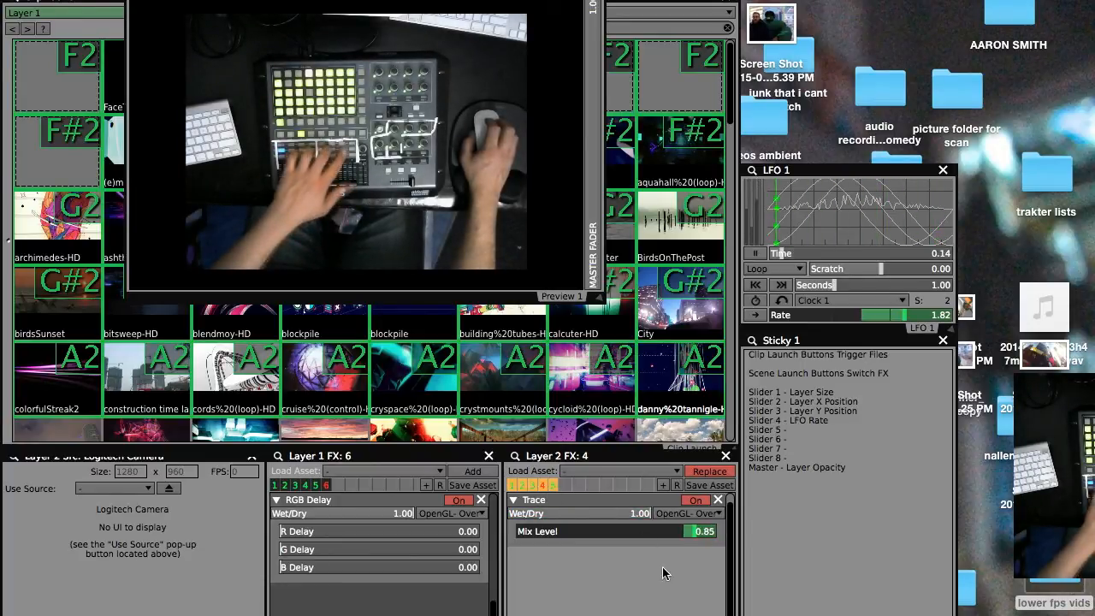
right_click(714, 537)
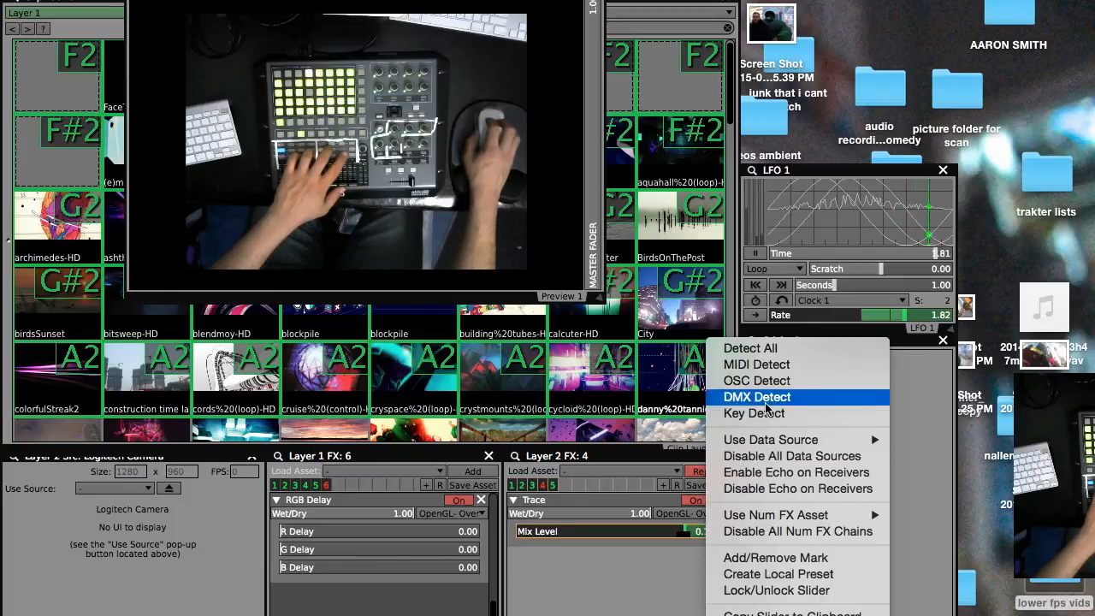
left_click(771, 349)
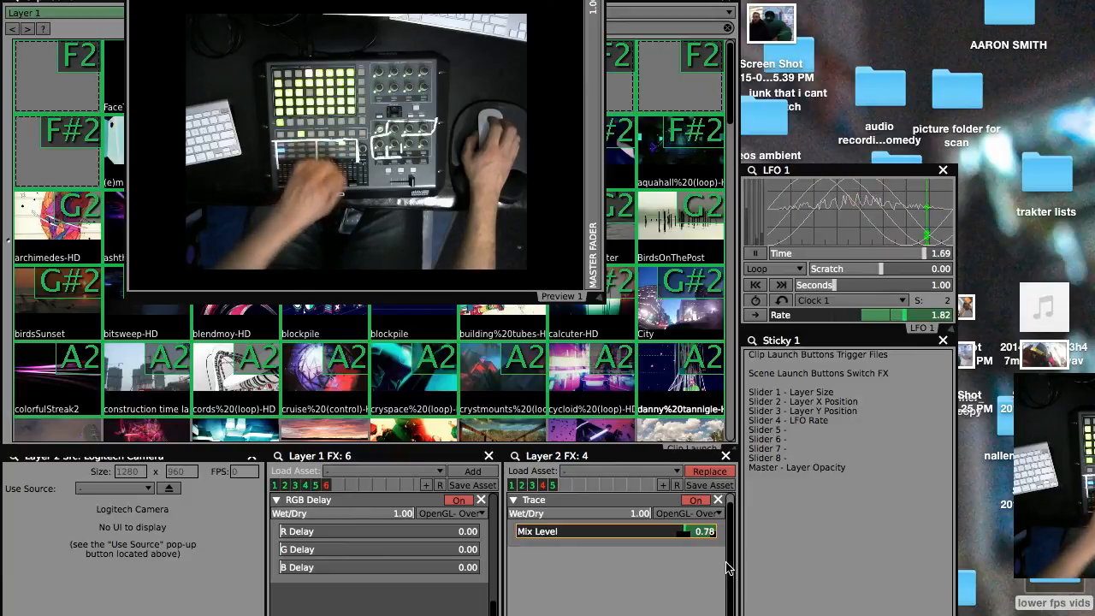
Try the Trace Mix Level slider in Layer 2 FX preset 4 and reassign it to a controller input with Detect All.
left_click_drag(684, 536, 543, 543)
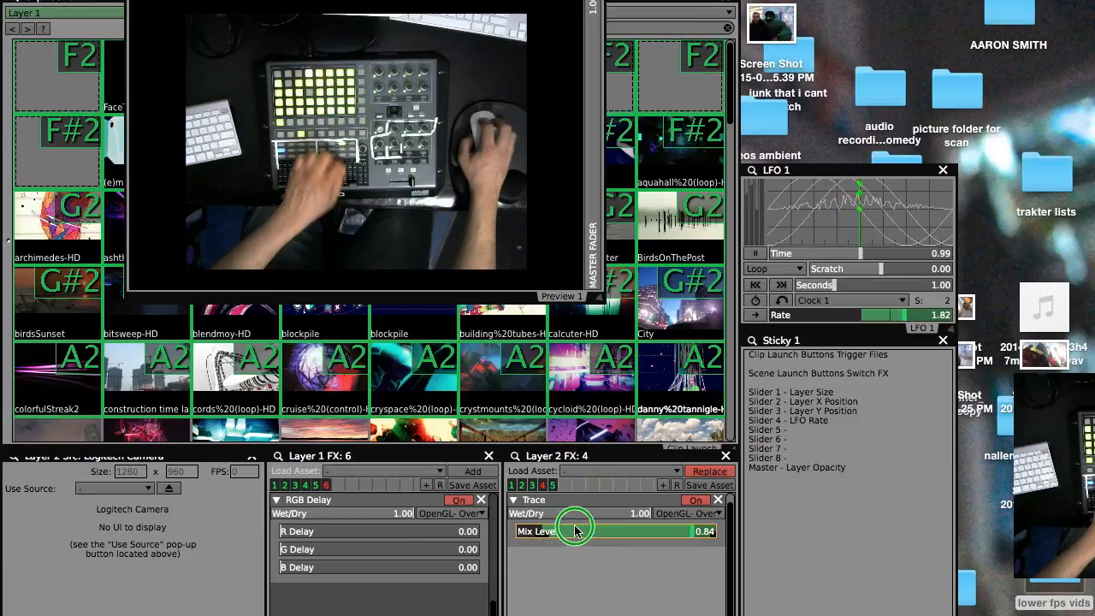
right_click(571, 534)
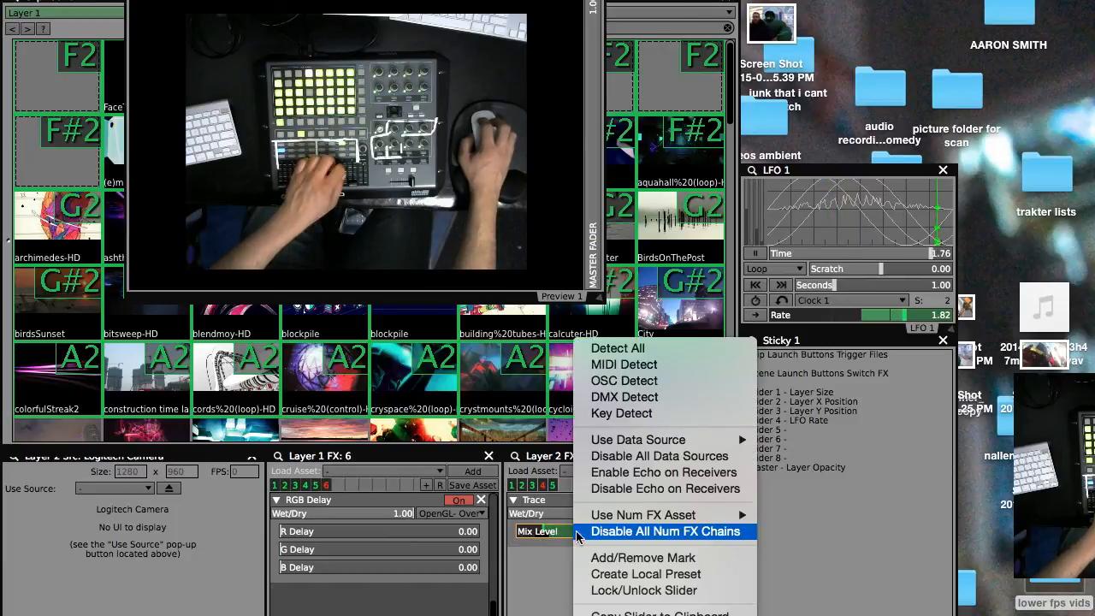
left_click(617, 348)
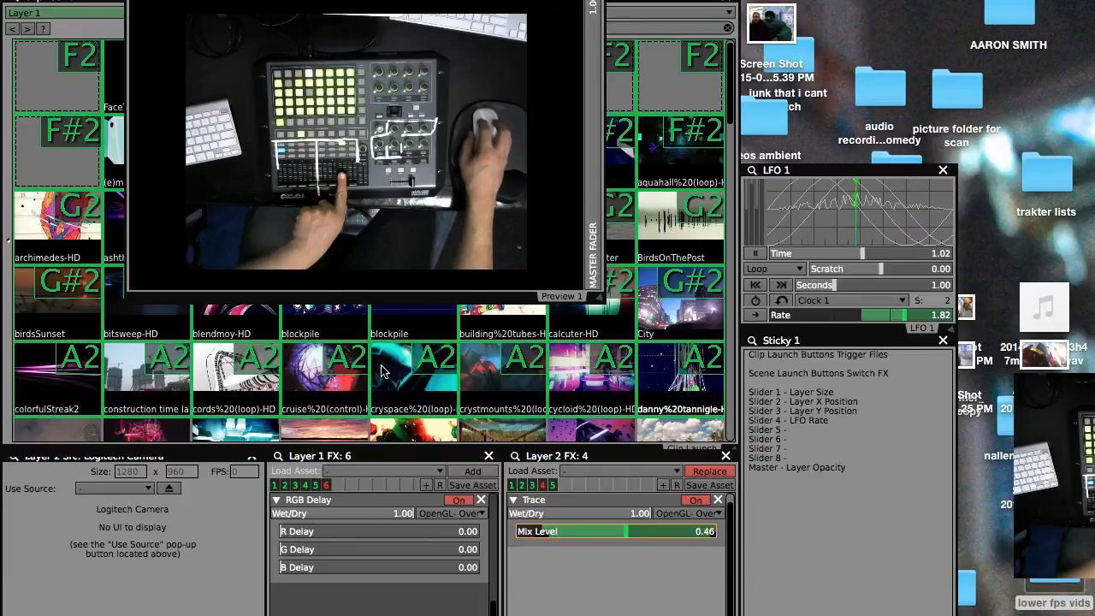
left_click(591, 538)
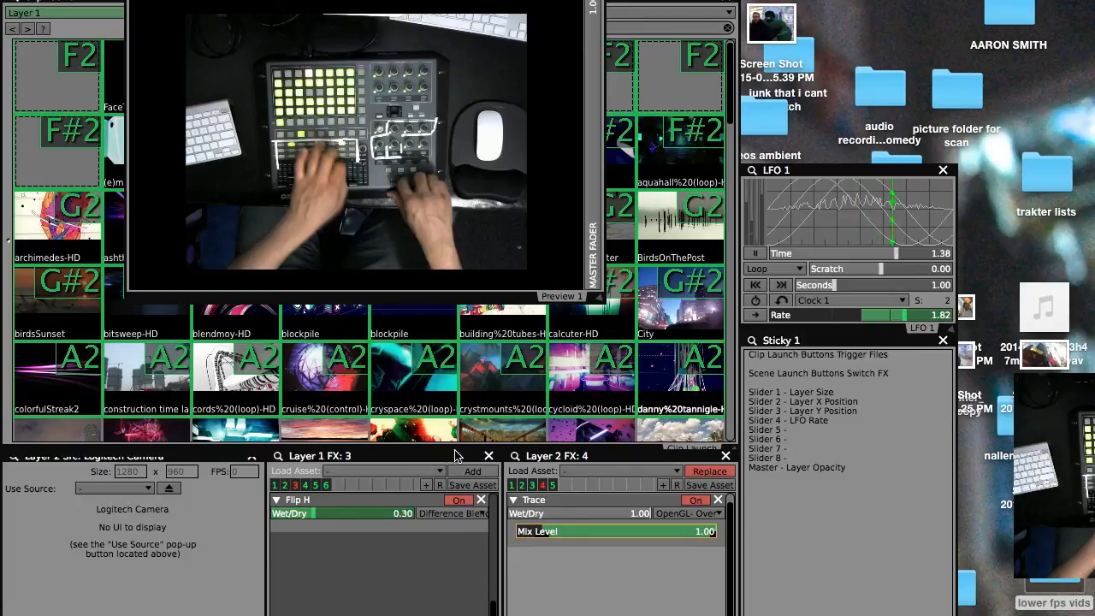
left_click(328, 486)
left_click(419, 471)
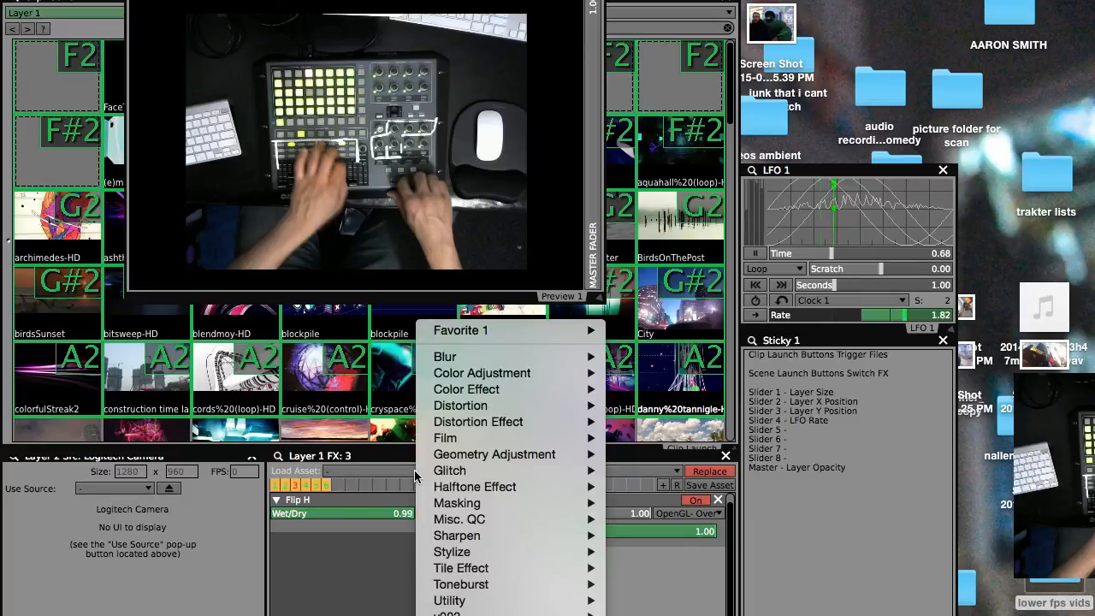
mouse_move(419, 473)
left_click(364, 470)
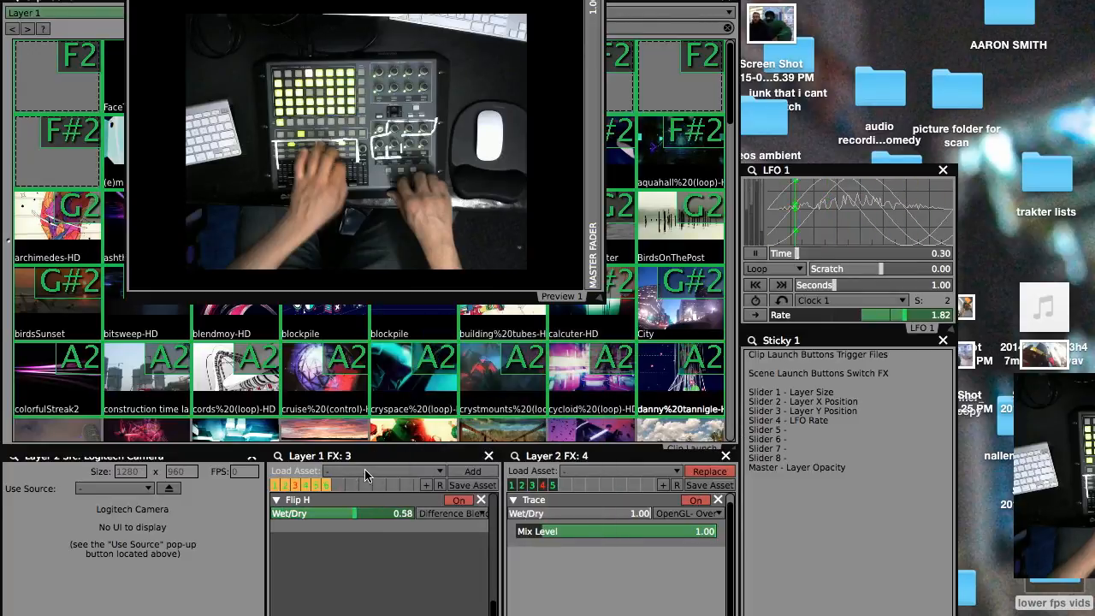
left_click(437, 472)
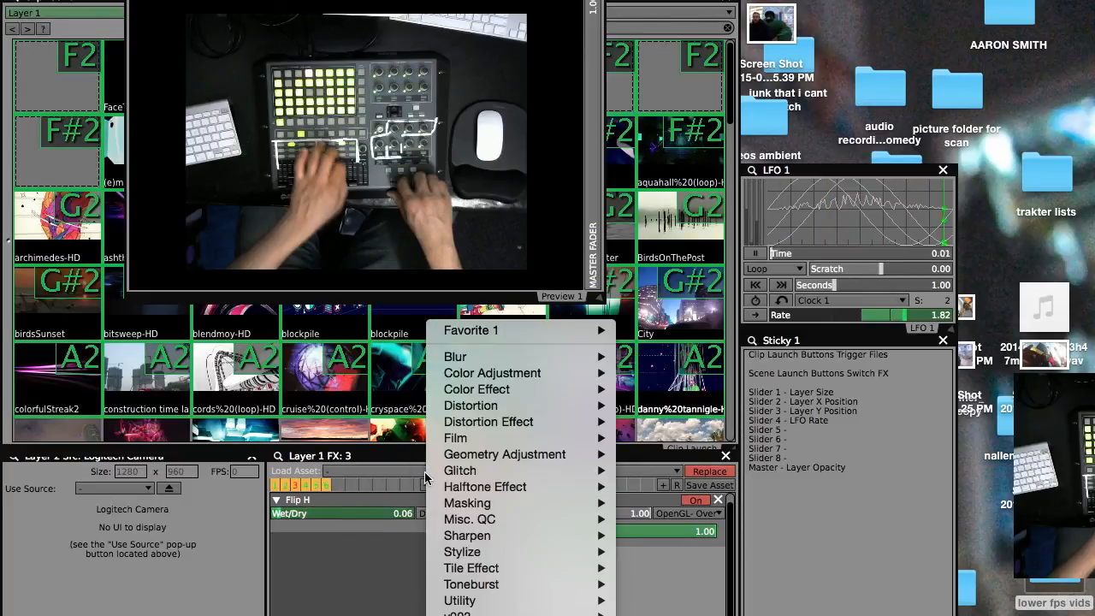
key("ctrl+Up")
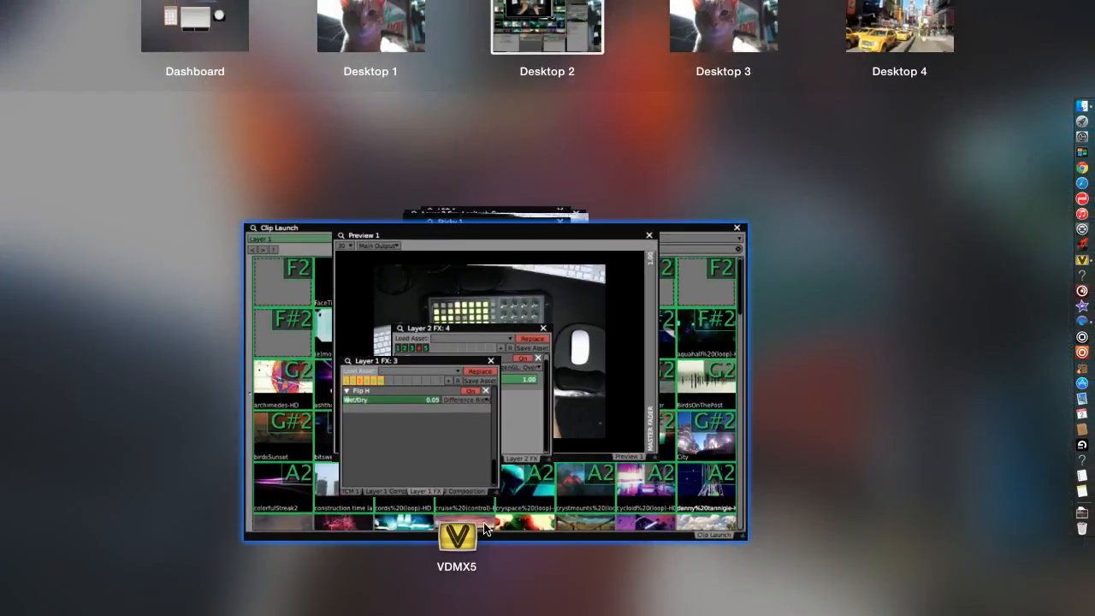
left_click(451, 464)
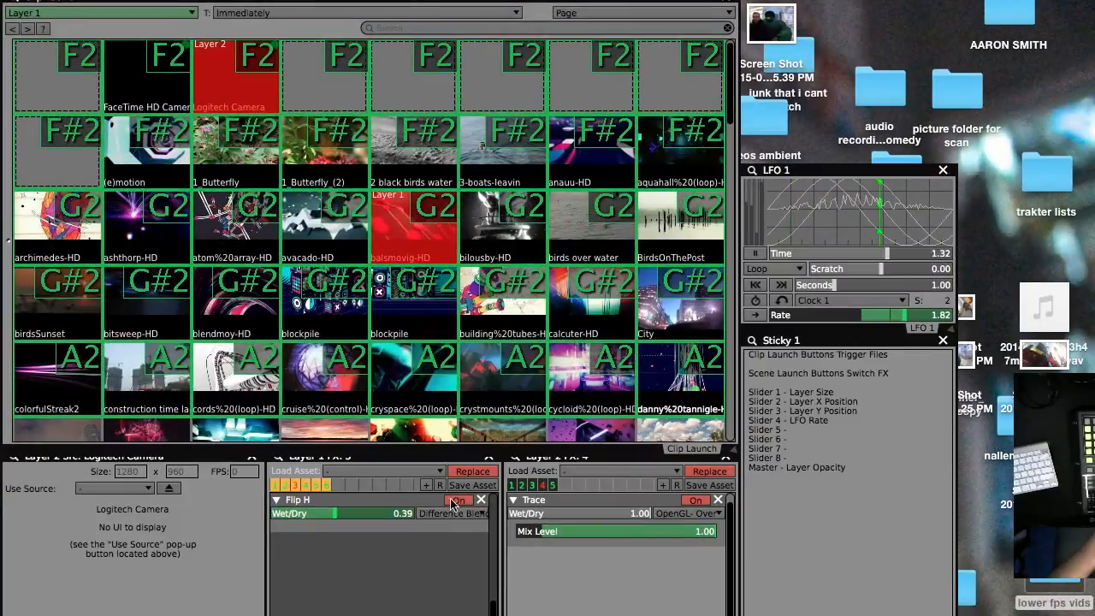
Load RGB EQ.qtz into the Layer 1 FX chain, add preset slots up to 10 and store the effect in preset 7.
left_click(441, 471)
mouse_move(516, 604)
mouse_move(548, 615)
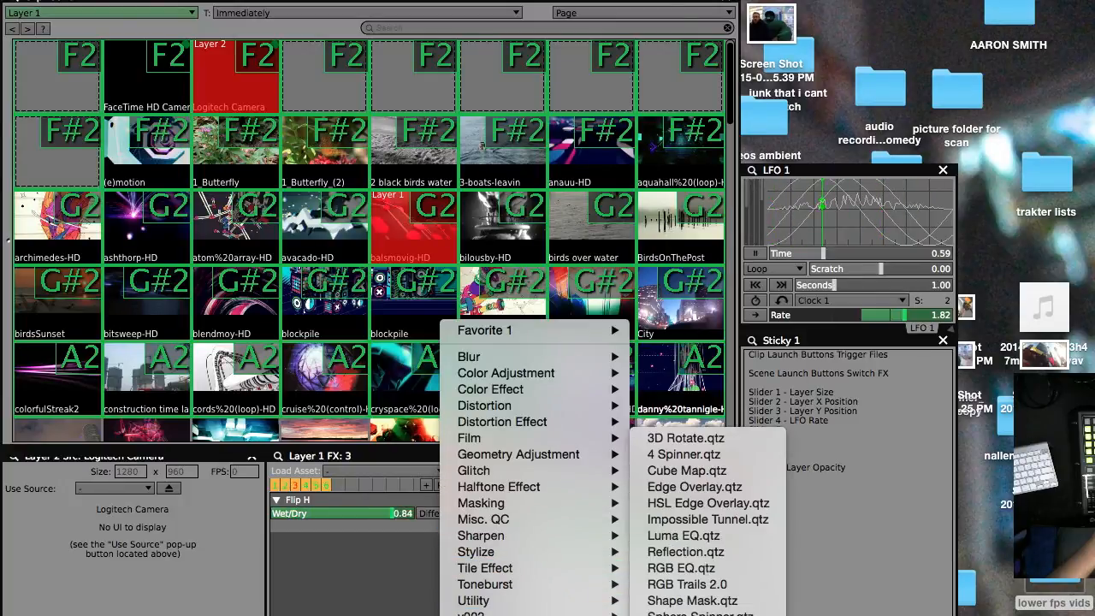
left_click(681, 568)
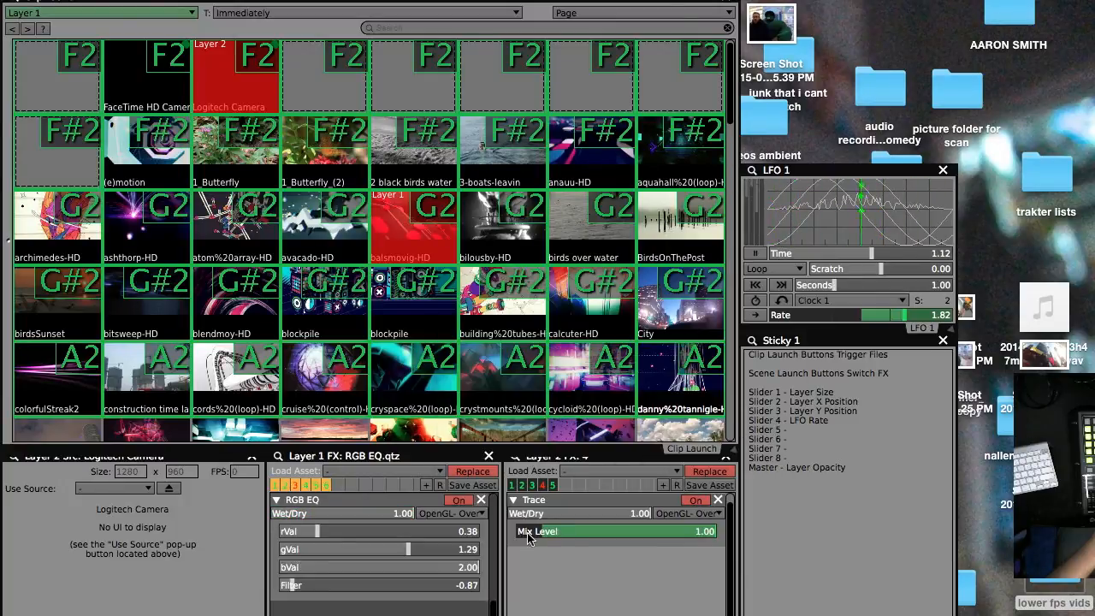
left_click(425, 486)
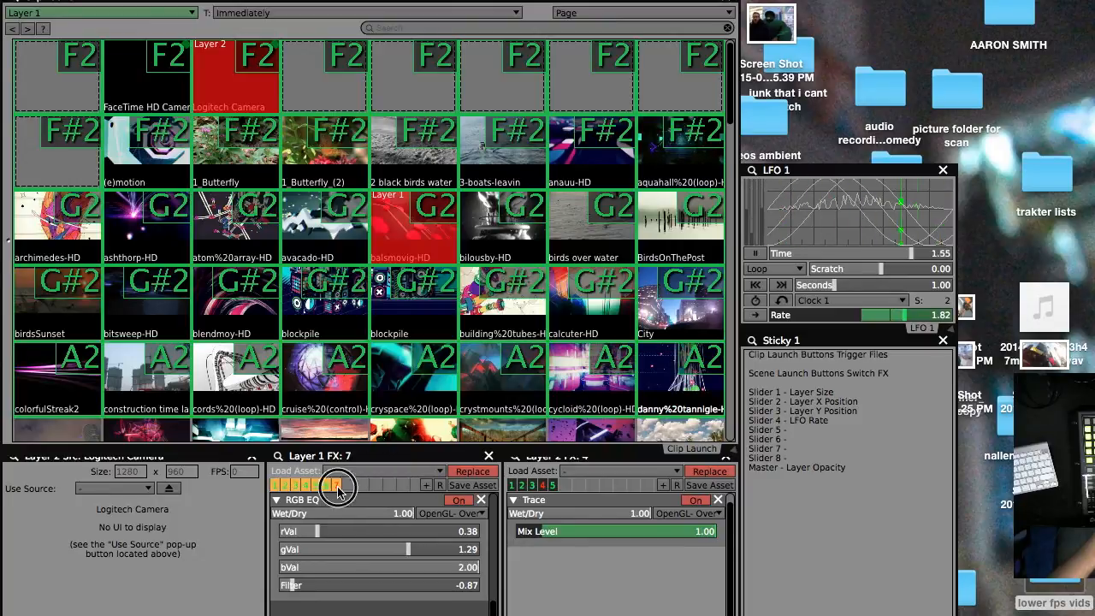
left_click(425, 485)
left_click(368, 485)
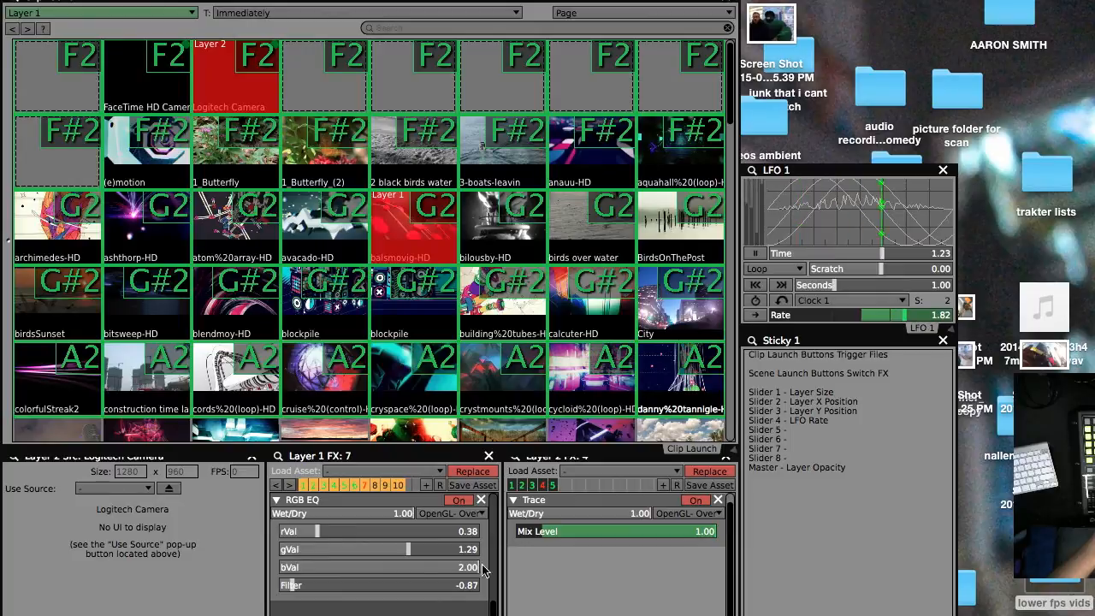
left_click(441, 486)
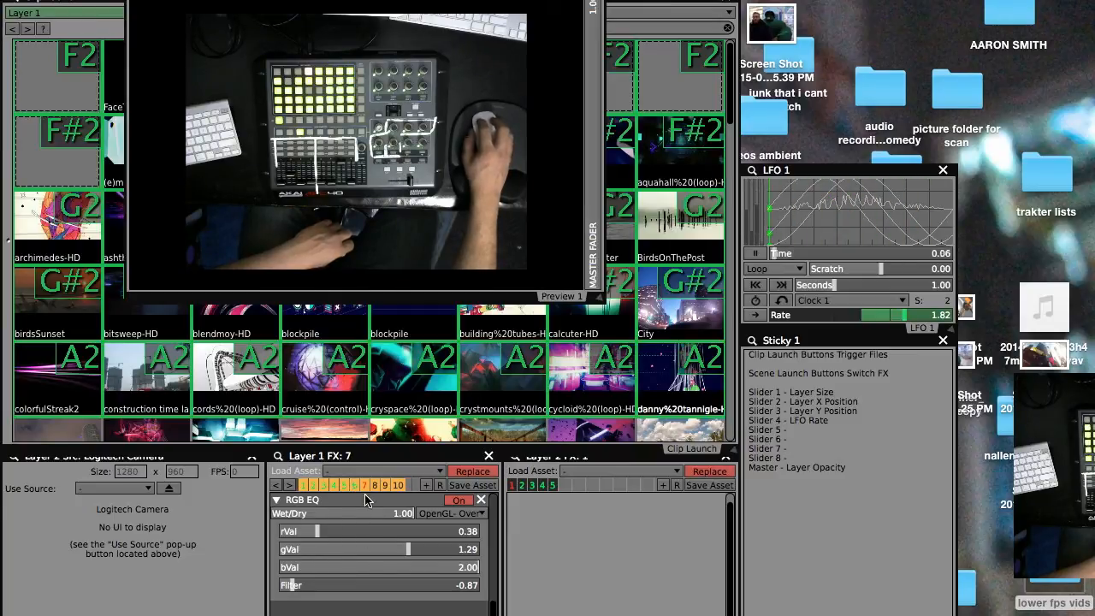
Add preset slots 6 and 7 to Layer 2 FX and load RGB EQ.qtz into its FX chain.
left_click(664, 485)
left_click(664, 485)
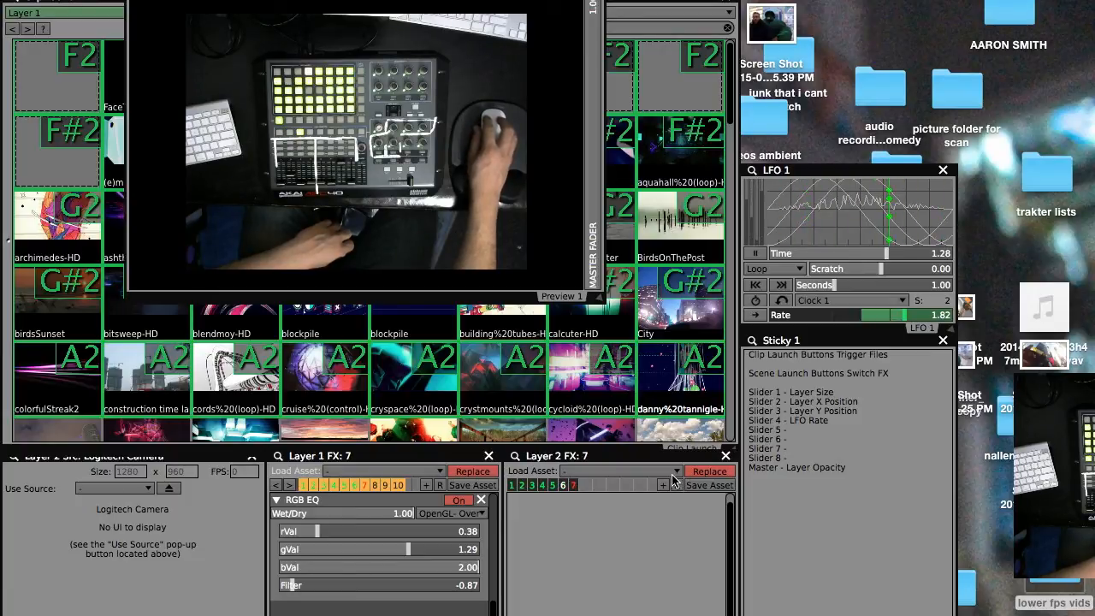
left_click(674, 475)
mouse_move(715, 585)
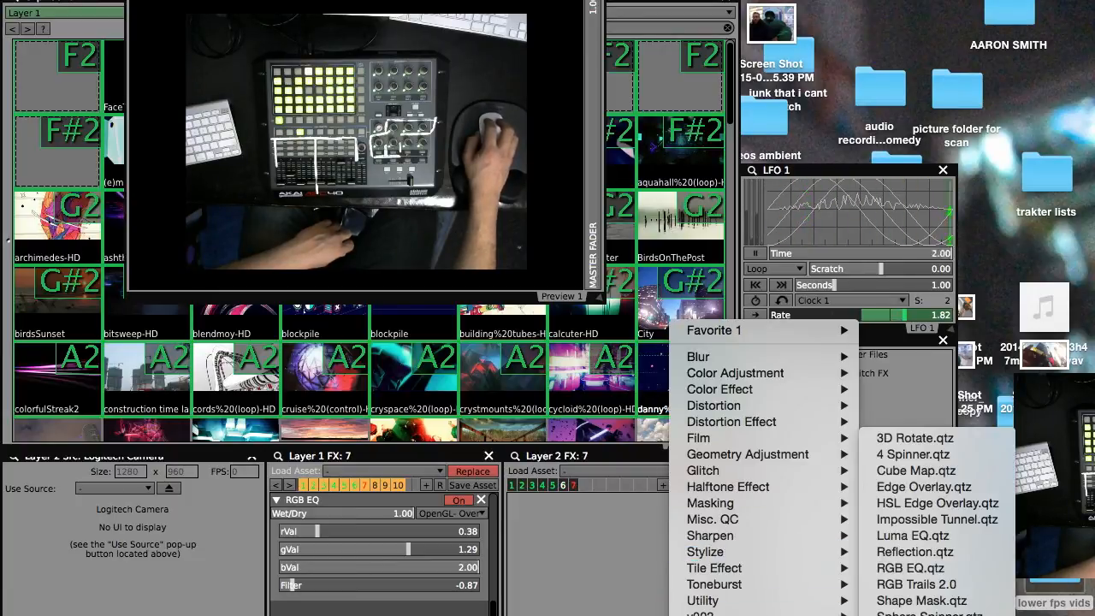
left_click(903, 569)
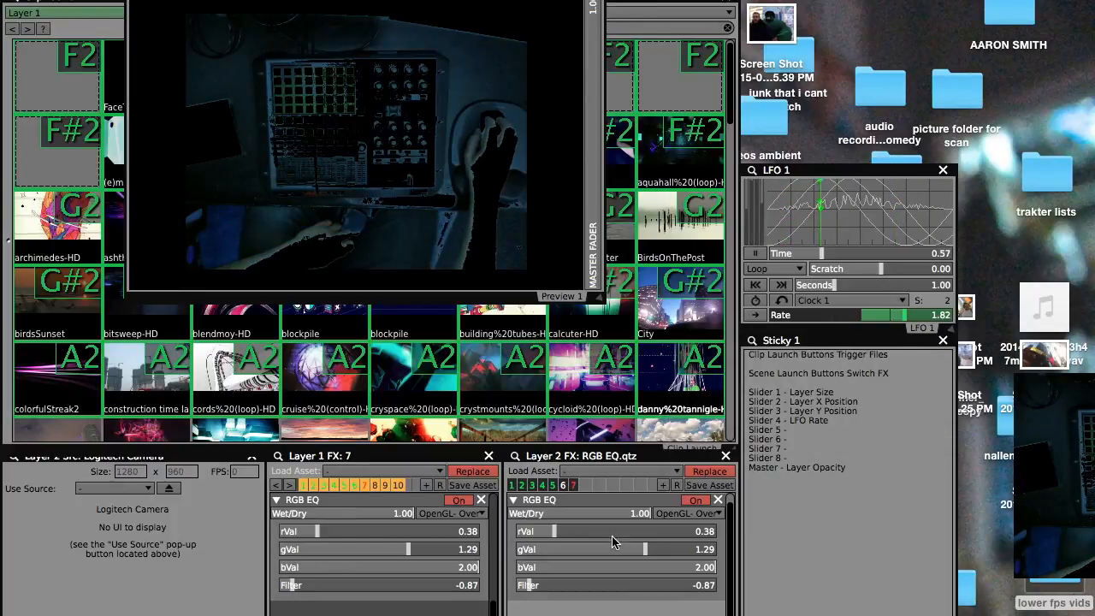
Assign the RGB EQ rVal sliders of Layer 1 and Layer 2 to the same controller knob with Detect All.
left_click(372, 532)
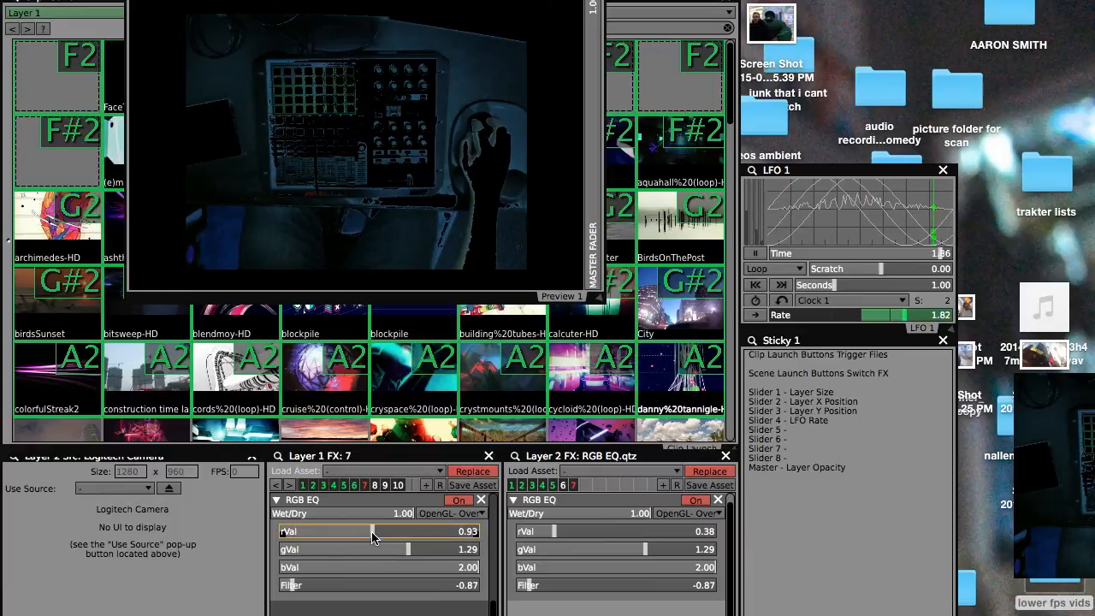
right_click(372, 532)
left_click(456, 355)
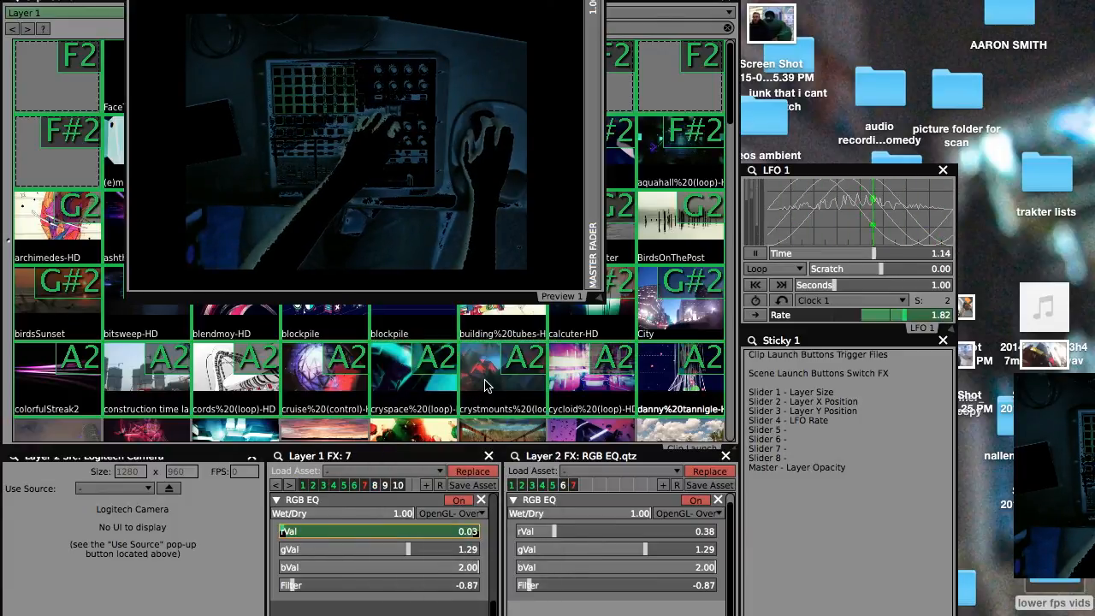
right_click(586, 535)
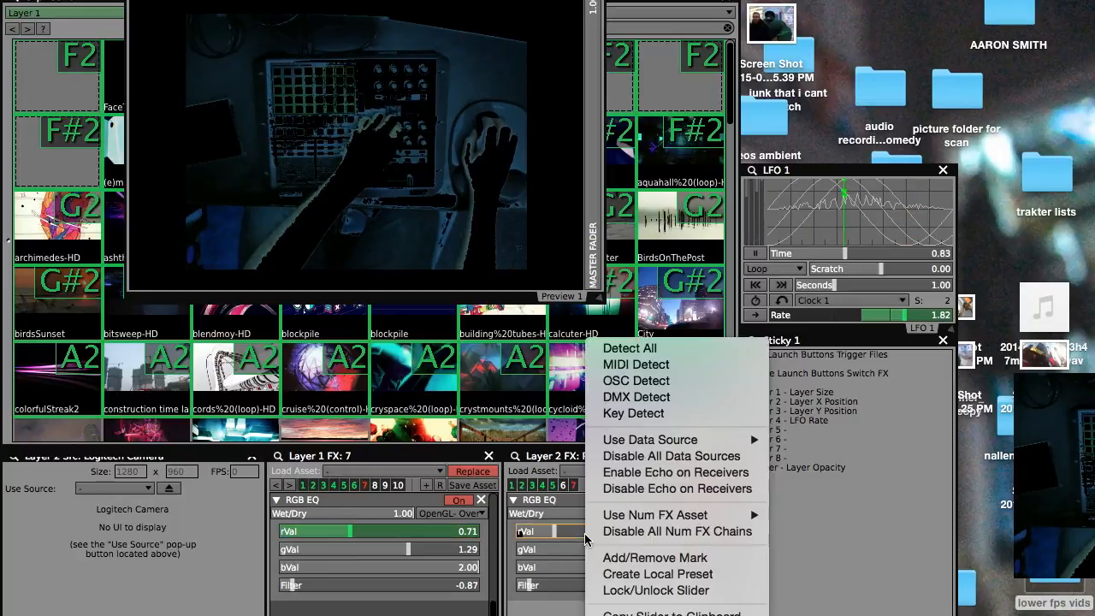
left_click(607, 348)
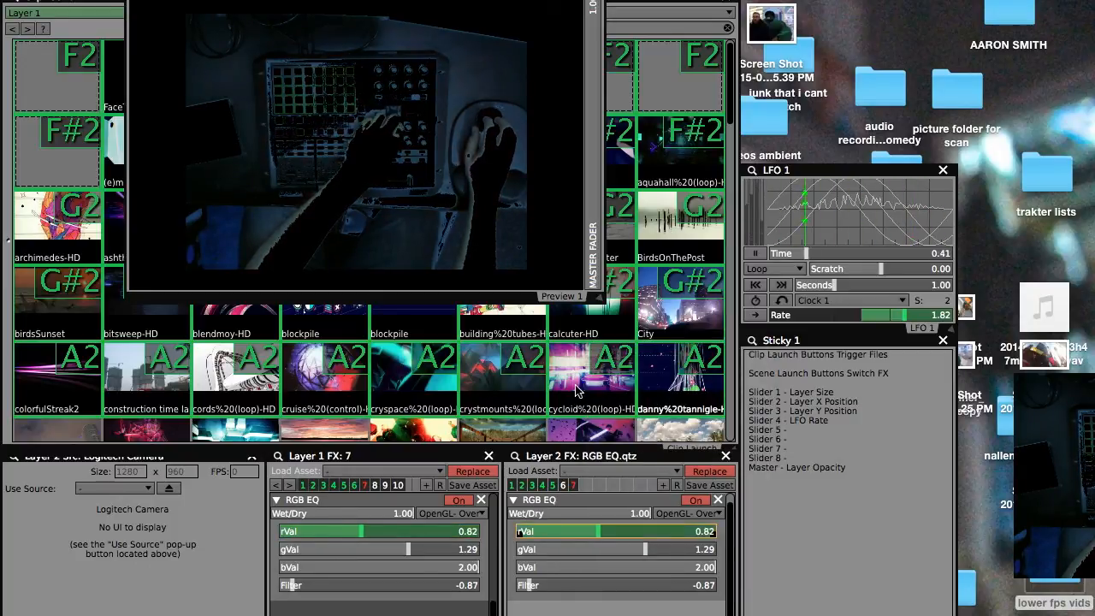
Assign the RGB EQ gVal sliders of Layer 1 and Layer 2 to a shared controller knob with Detect All.
right_click(382, 548)
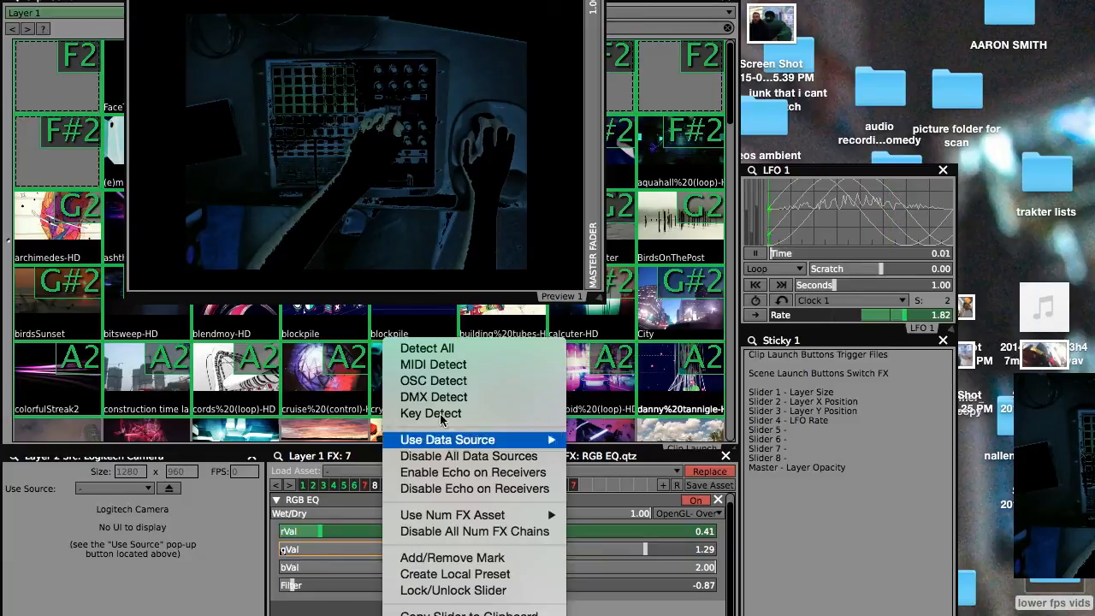
left_click(436, 348)
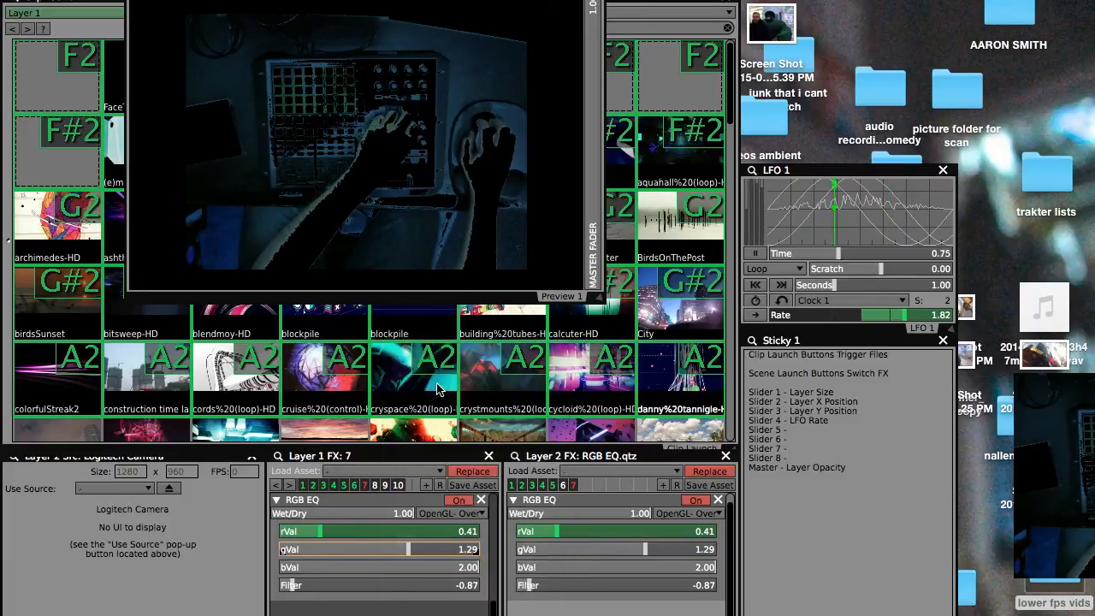
right_click(558, 550)
left_click(616, 350)
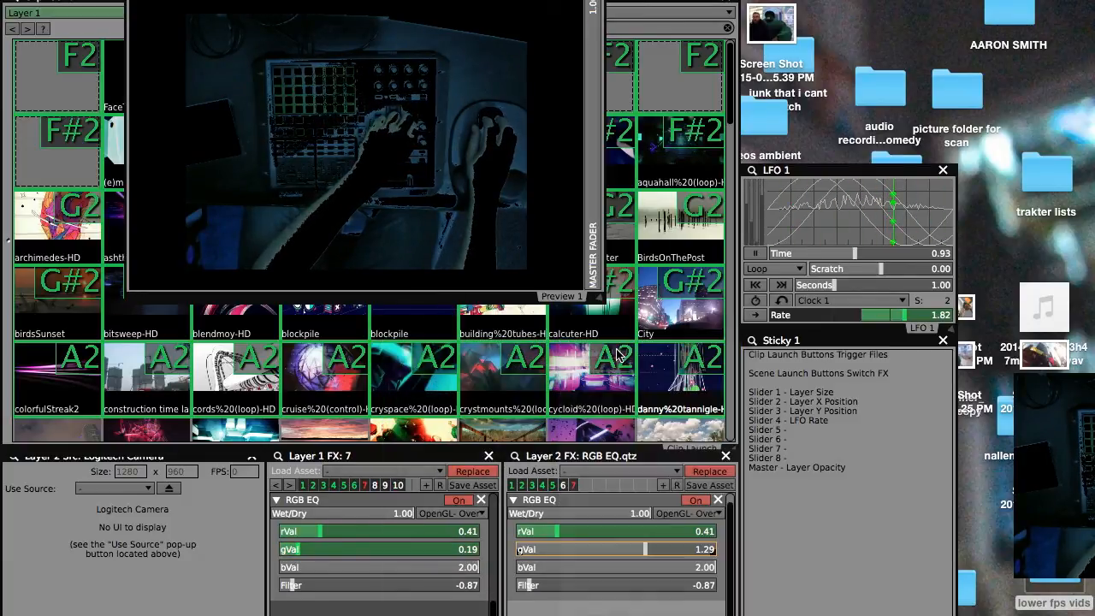
Assign the RGB EQ bVal sliders to a controller knob, using Detect All for Layer 1 and MIDI Detect for Layer 2.
right_click(419, 571)
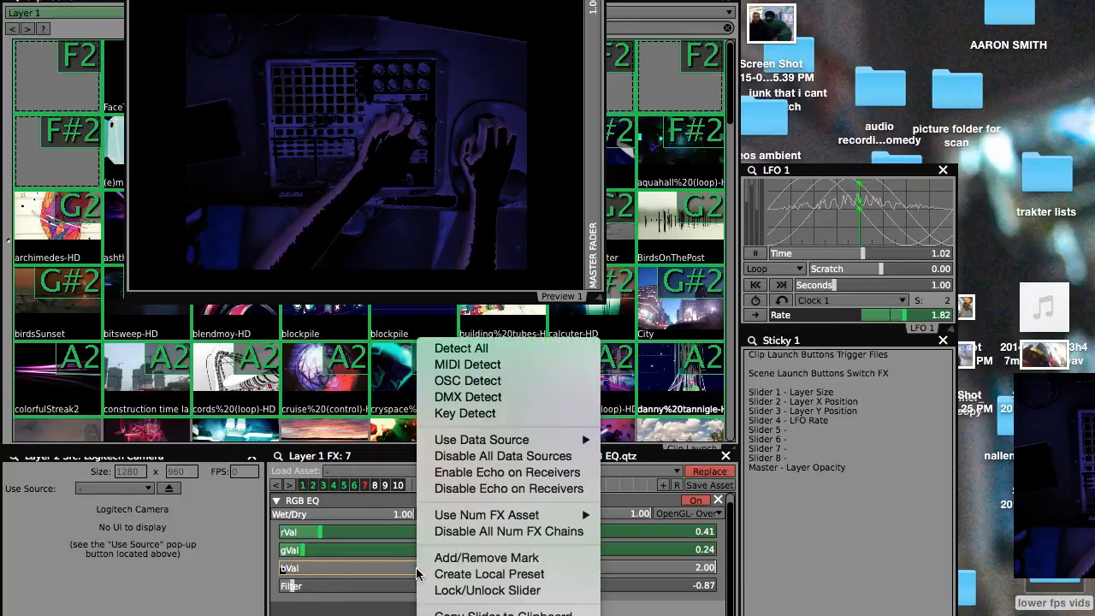
left_click(461, 349)
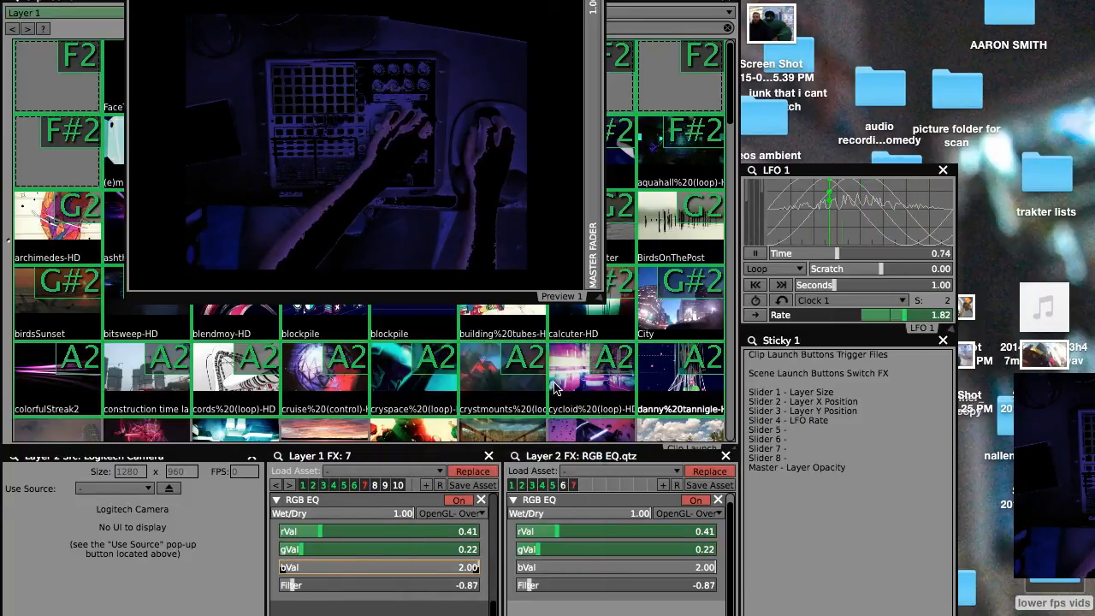
right_click(566, 567)
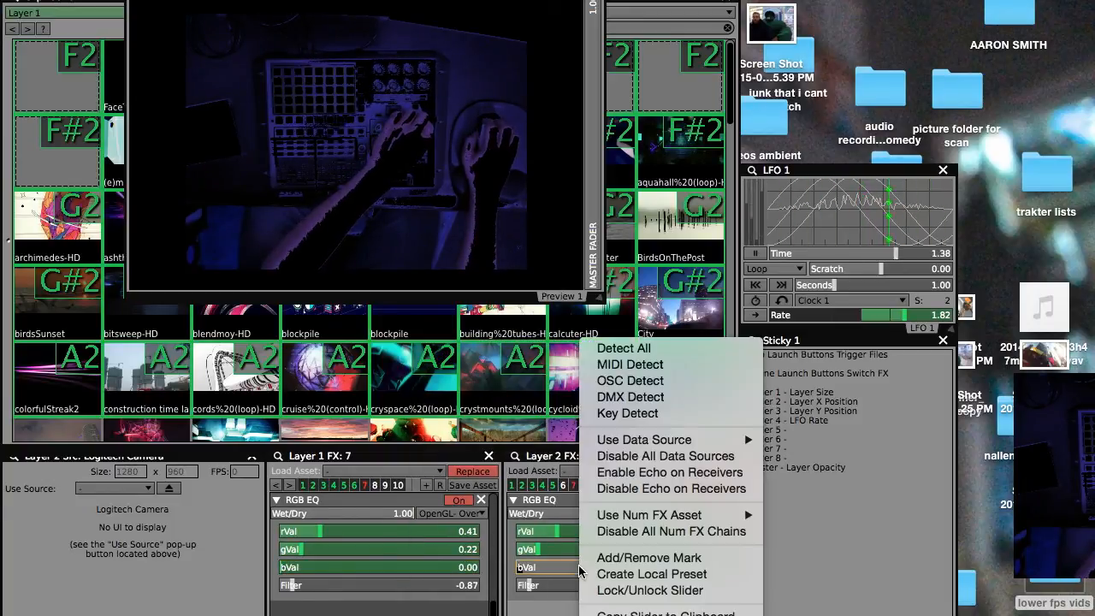
left_click(630, 364)
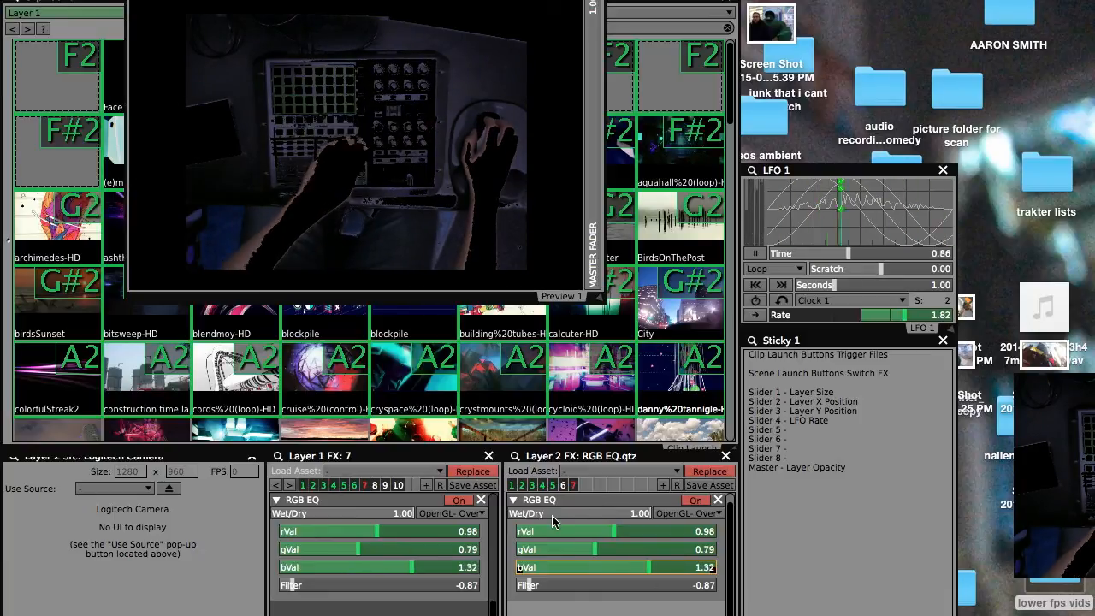
Assign the RGB EQ Filter sliders to controller inputs, using MIDI Detect for Layer 1 and Detect All for Layer 2.
right_click(368, 589)
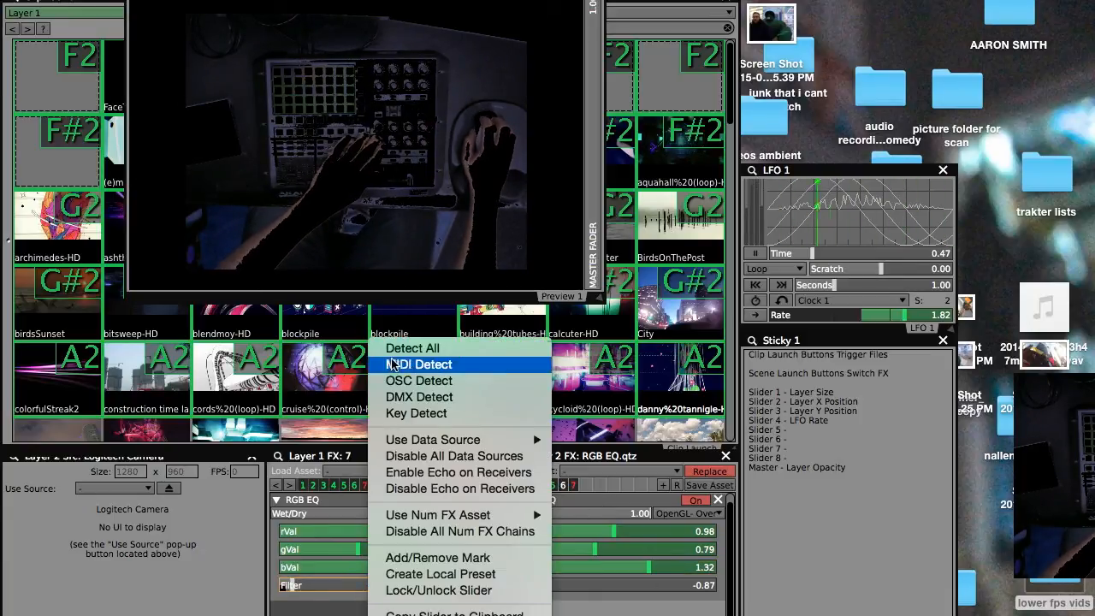
left_click(394, 364)
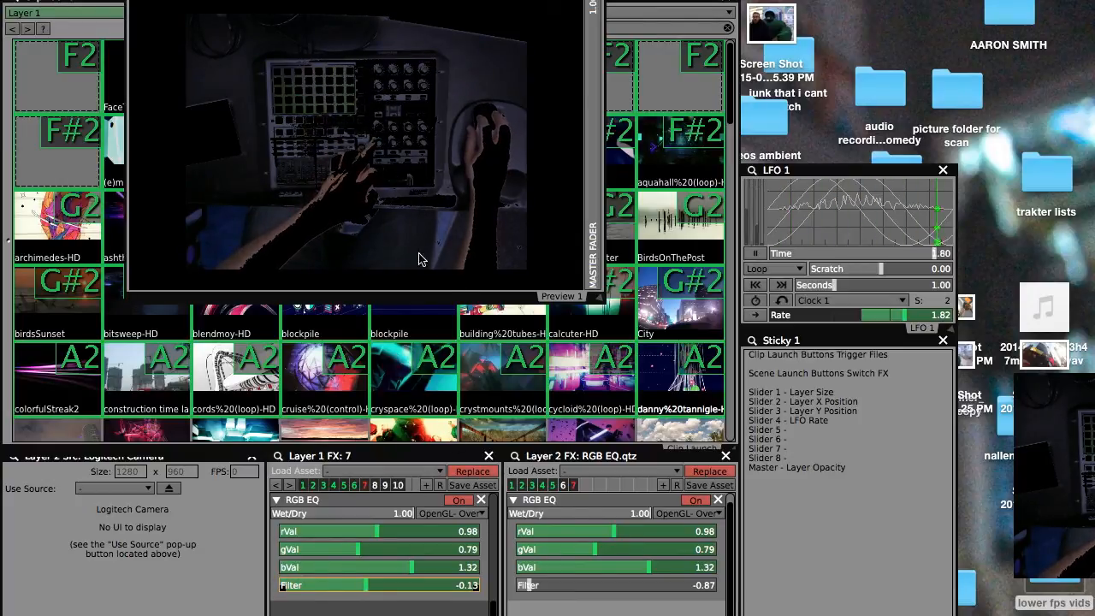
left_click(555, 595)
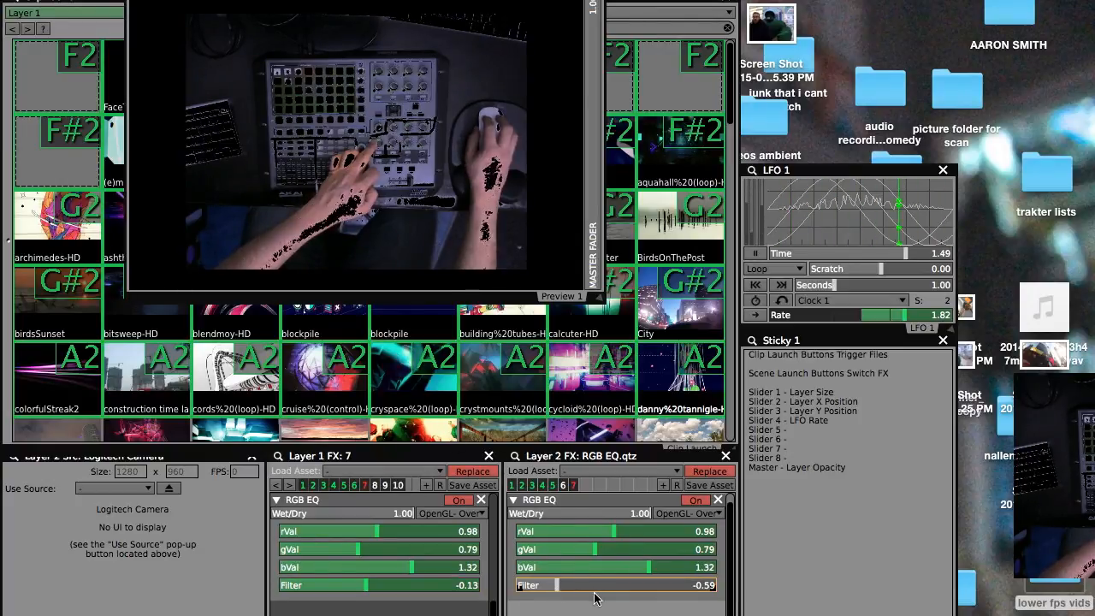
right_click(596, 592)
left_click(633, 348)
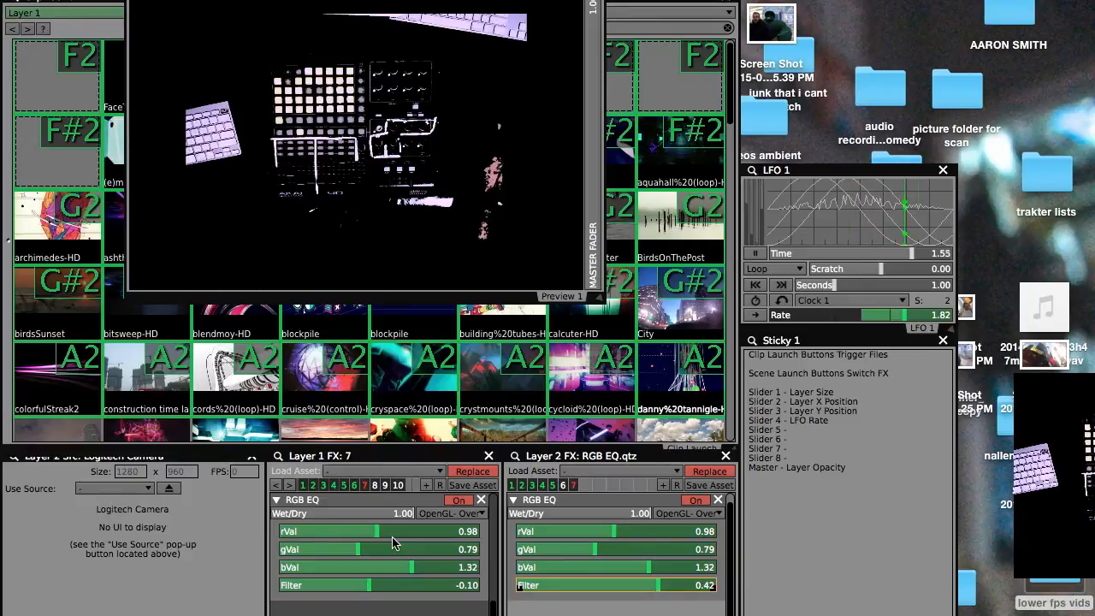
Overwrite FX preset 7 on both Layer 1 and Layer 2 with the mapped RGB EQ settings.
left_click(439, 487)
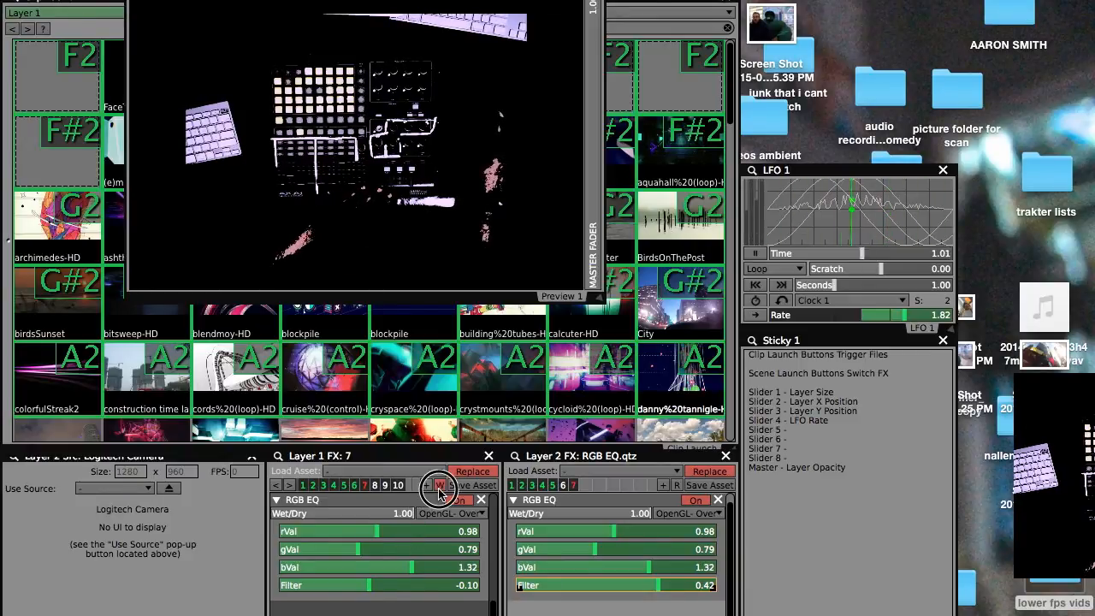
left_click(366, 486)
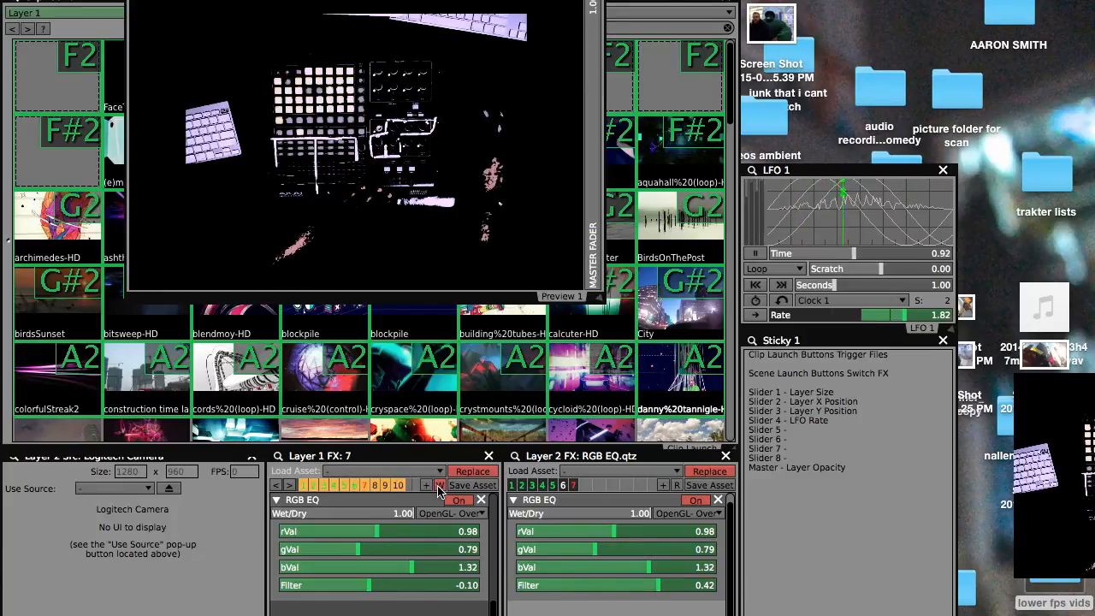
left_click(573, 485)
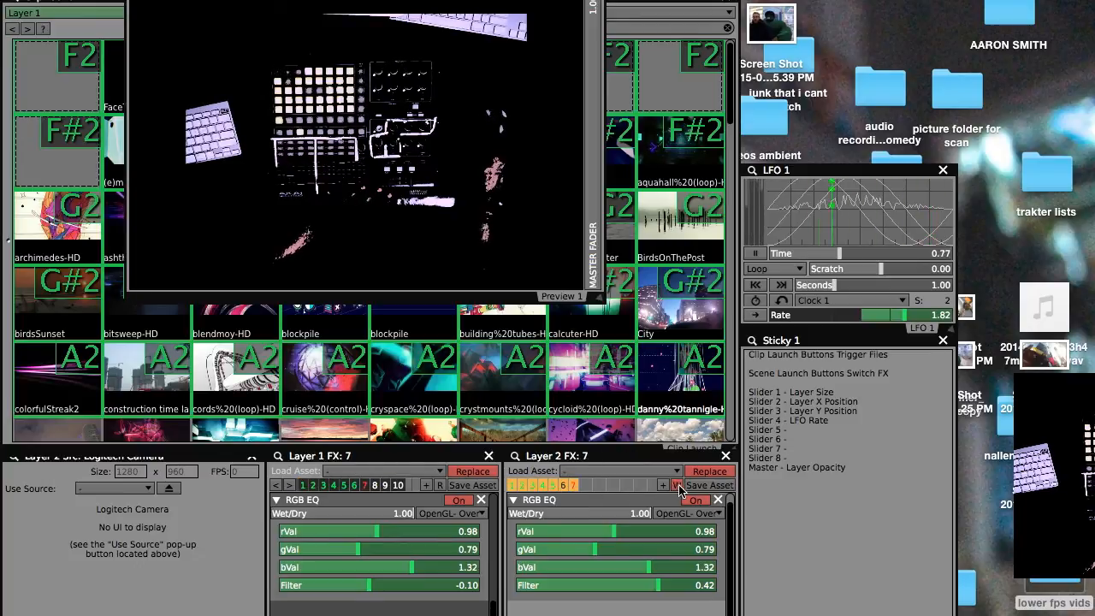
Map Layer 1 FX preset 7 to MIDI channel 2 note 58 using Detect, and set its receiver to Val from Input.
left_click(364, 485)
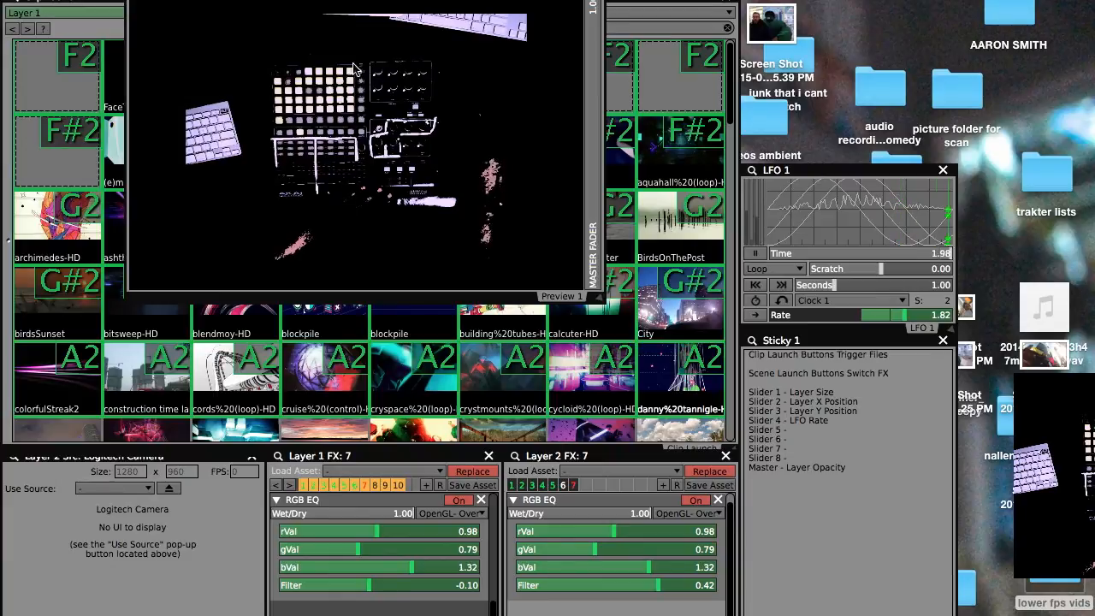
left_click(344, 1)
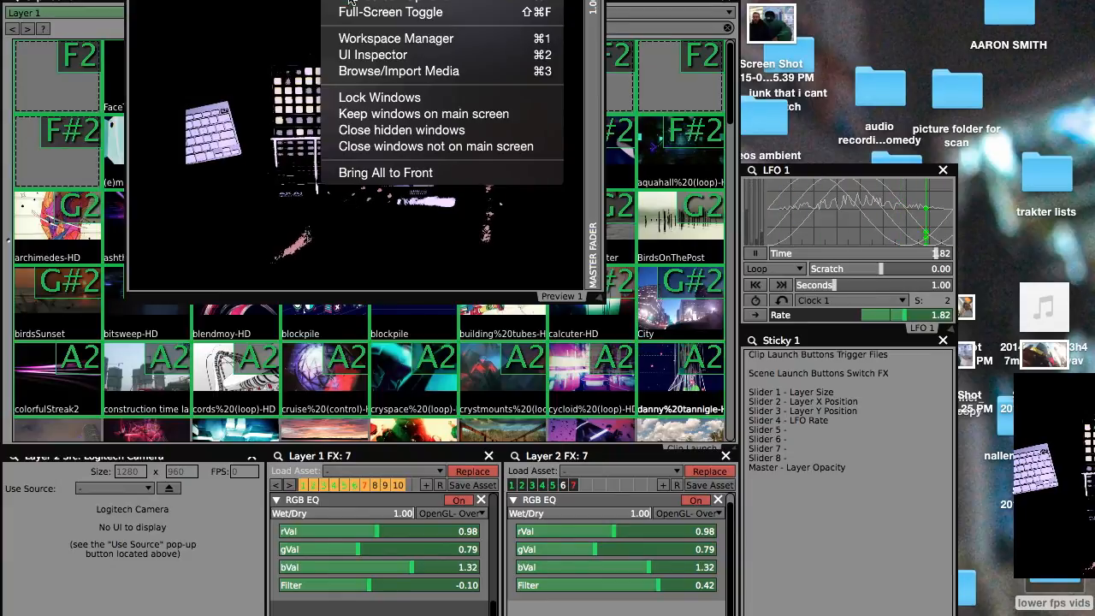
left_click(368, 55)
scroll(791, 254, "down", 5)
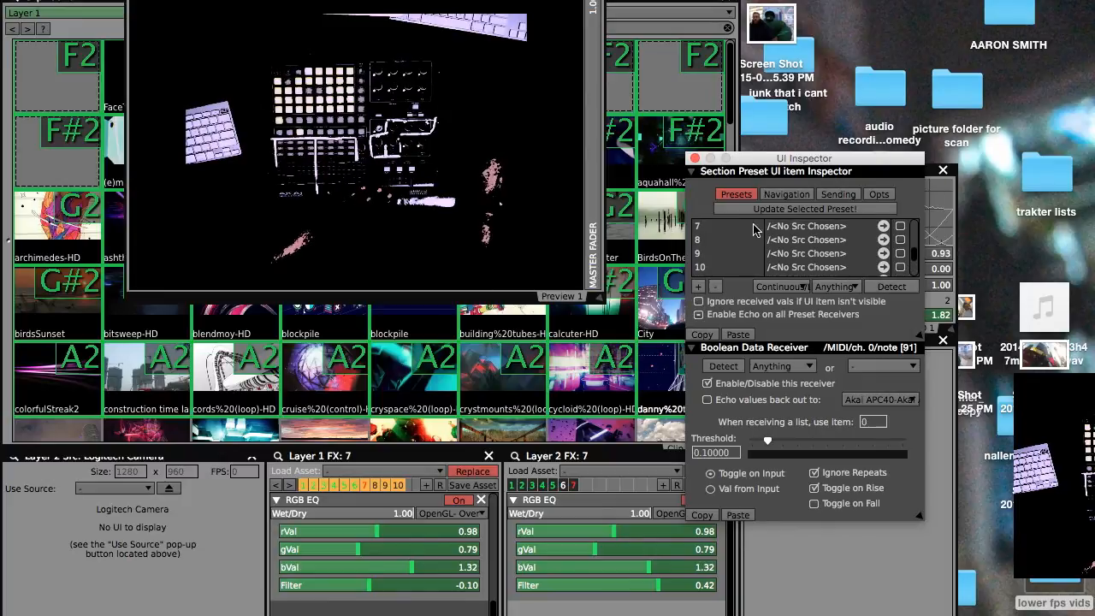
left_click(789, 229)
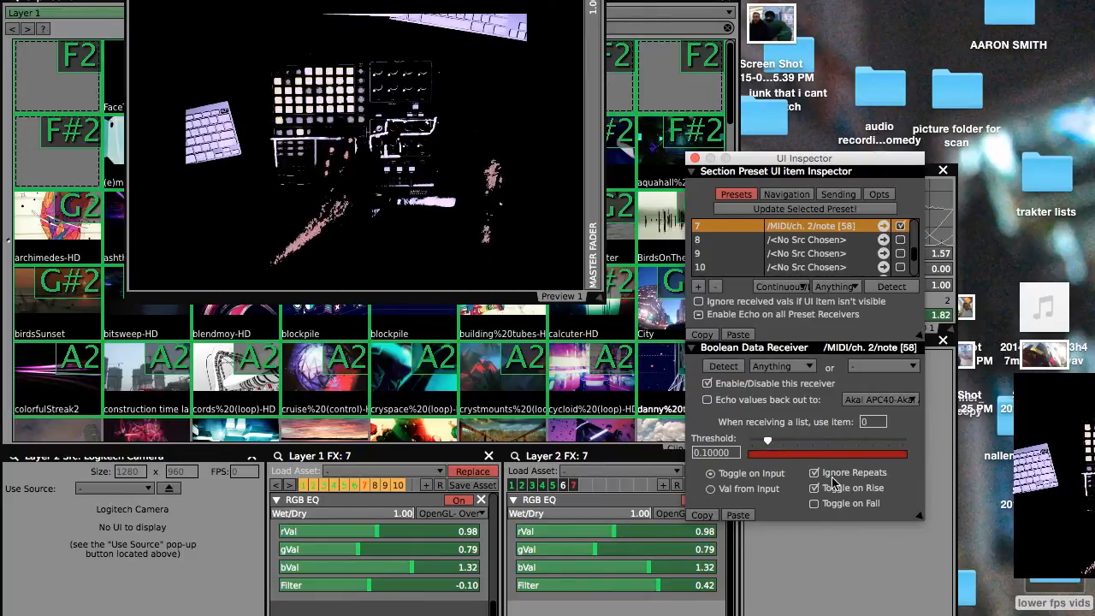
left_click(711, 489)
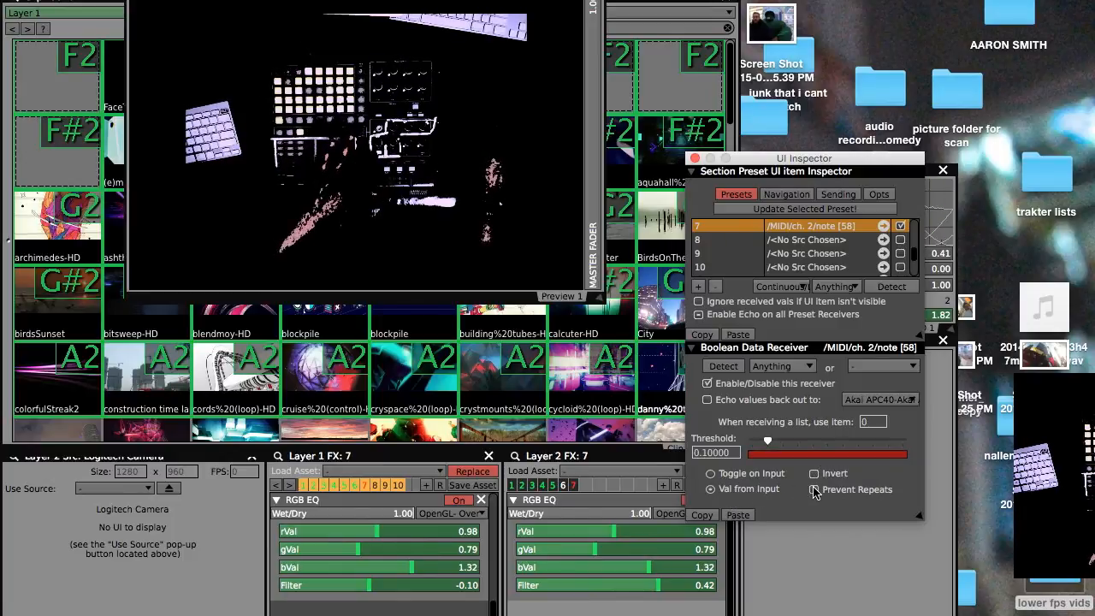
Map Layer 2 FX preset 7 to MIDI channel 2 note 59 with value echo enabled and Val from Input.
left_click(574, 486)
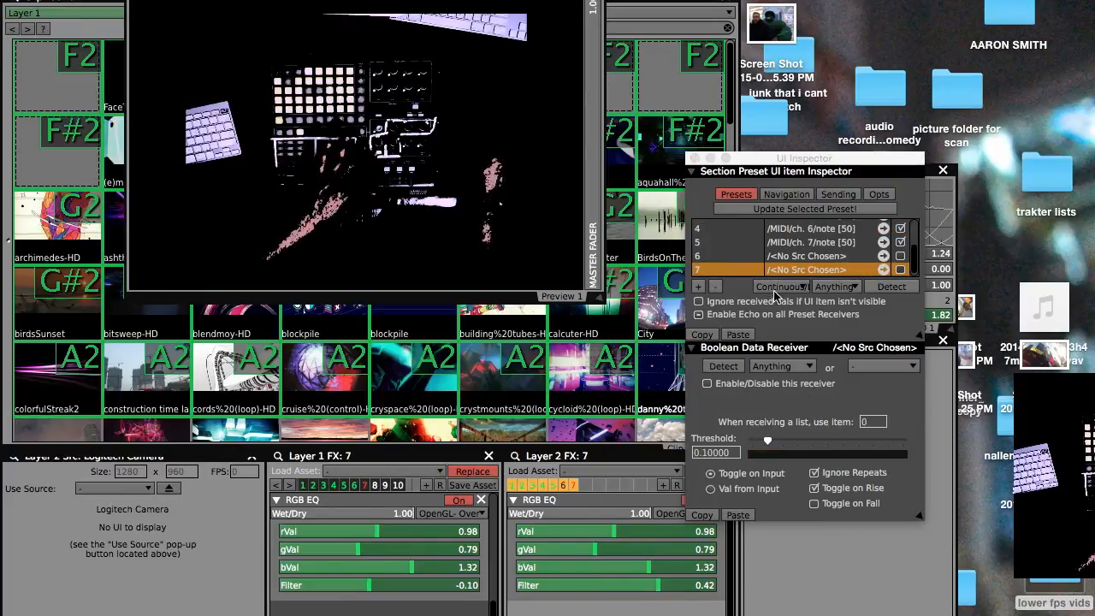
left_click(723, 367)
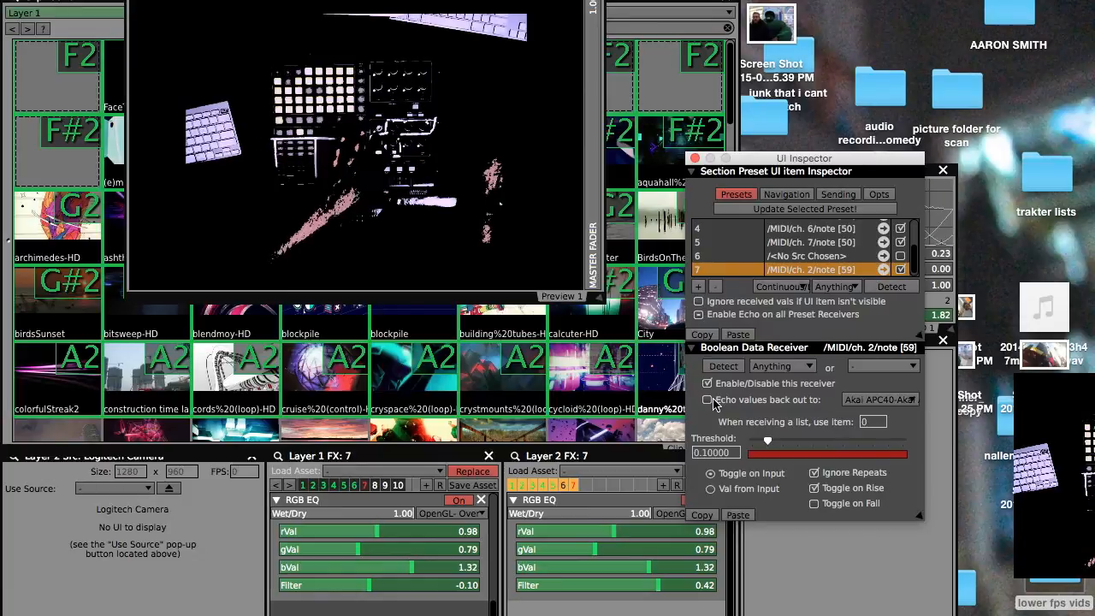
left_click(753, 488)
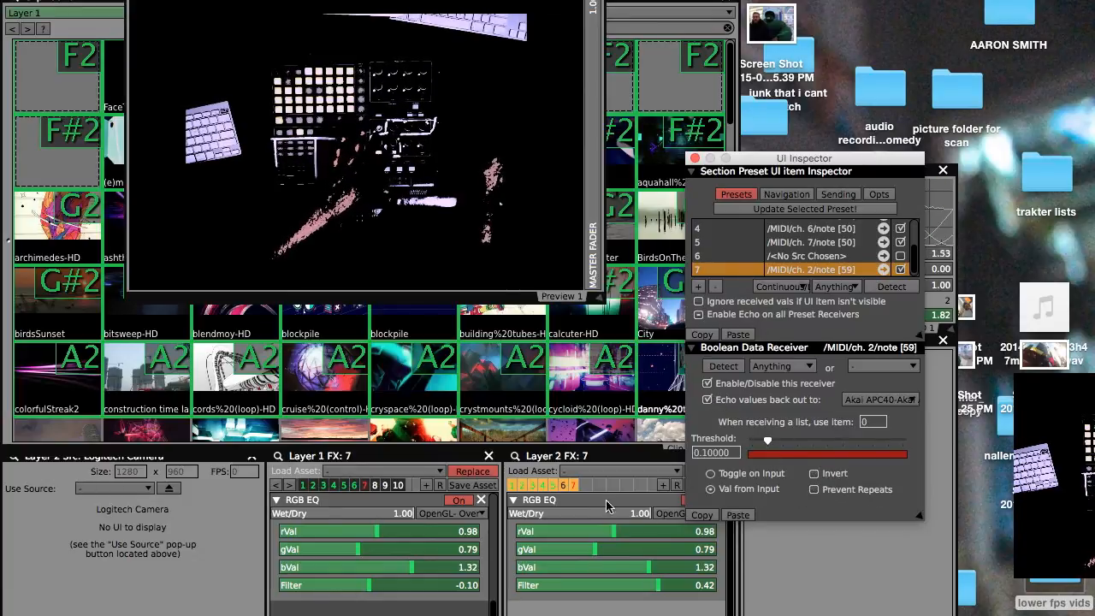
Enable echoing values back out to the Akai APC40 for the Layer 1 FX preset 7 receiver.
left_click(527, 475)
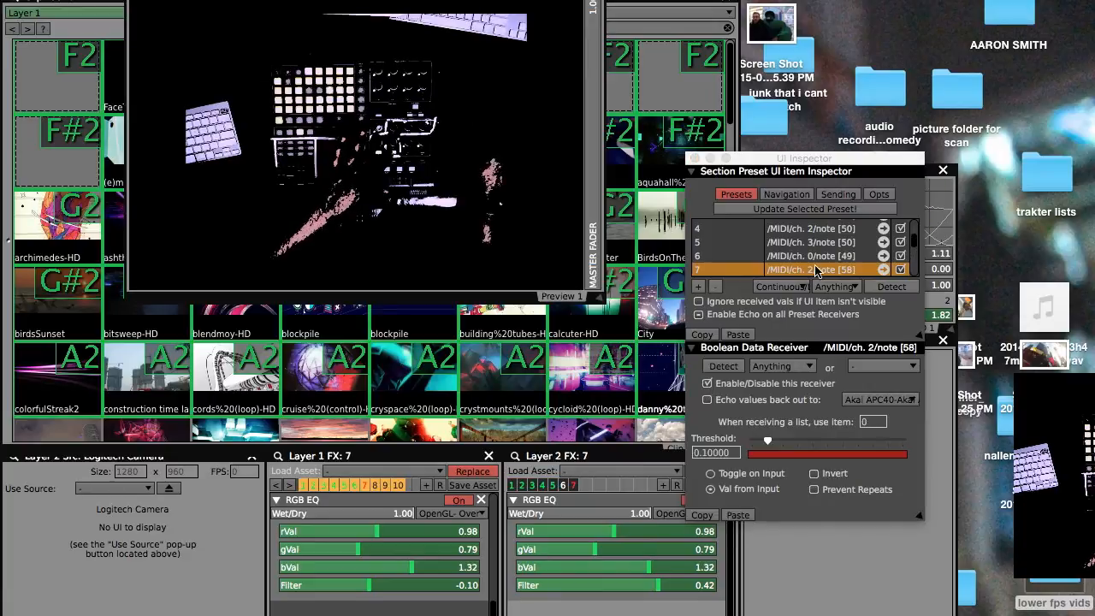
left_click(708, 399)
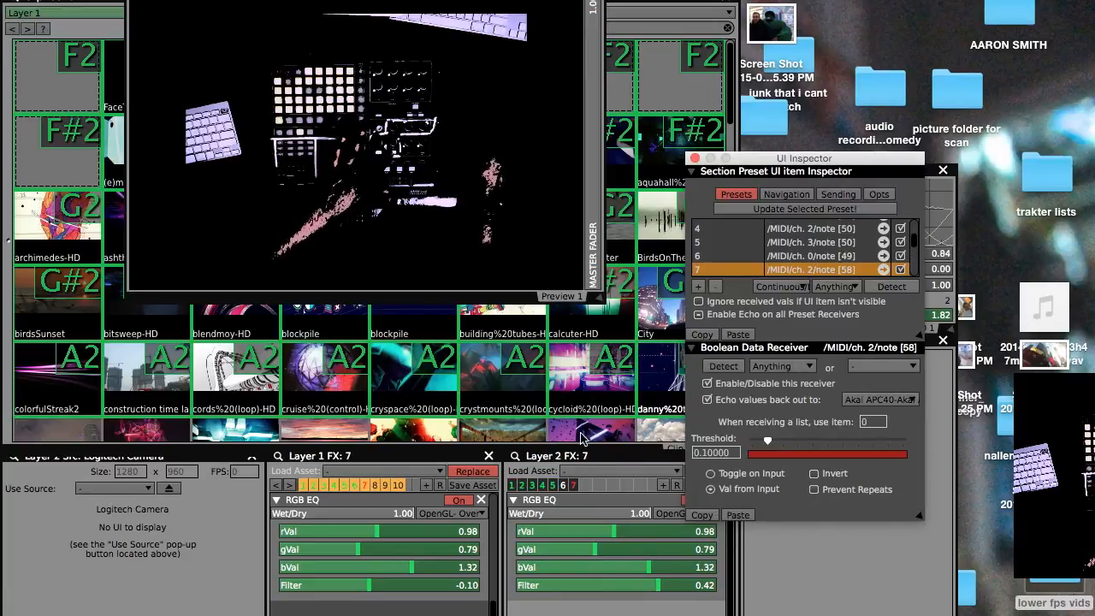
left_click(571, 486)
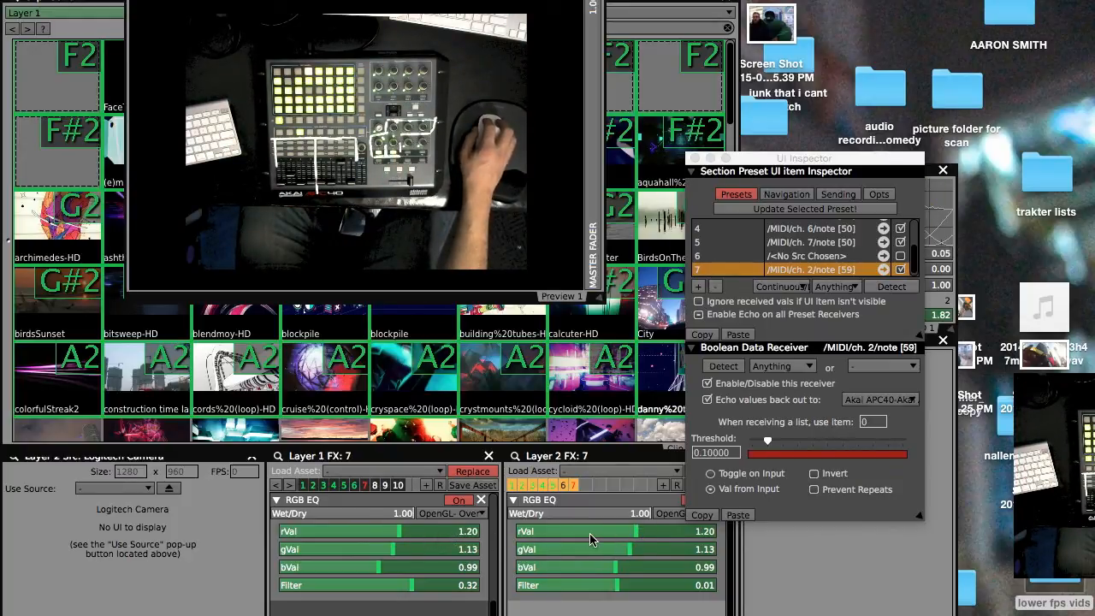
Invert the received MIDI value of the Layer 2 RGB EQ rVal slider so it moves opposite to Layer 1.
left_click(591, 537)
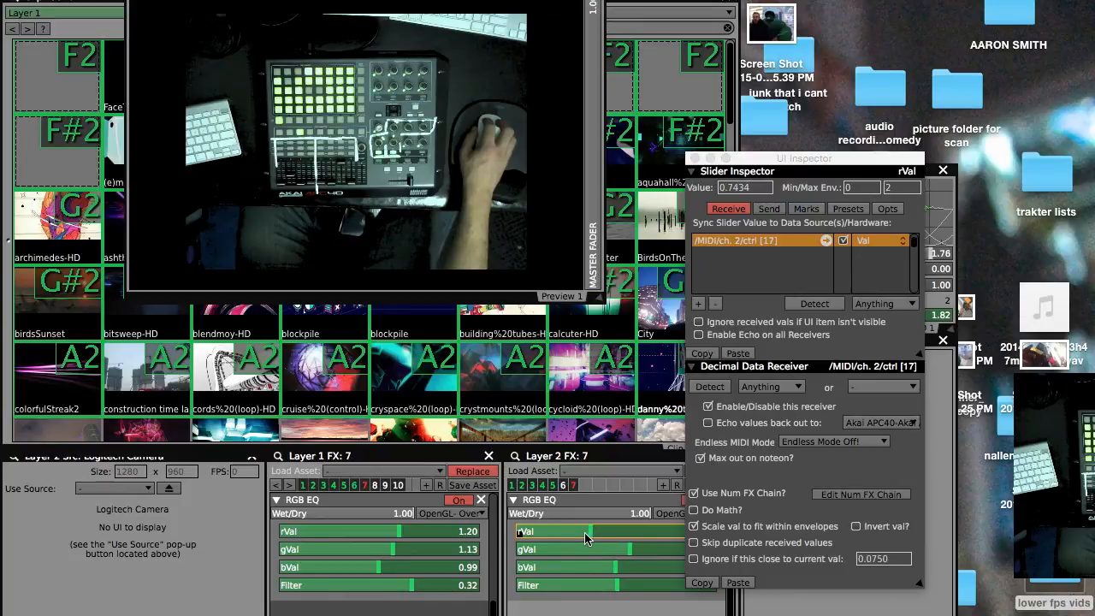
left_click(432, 536)
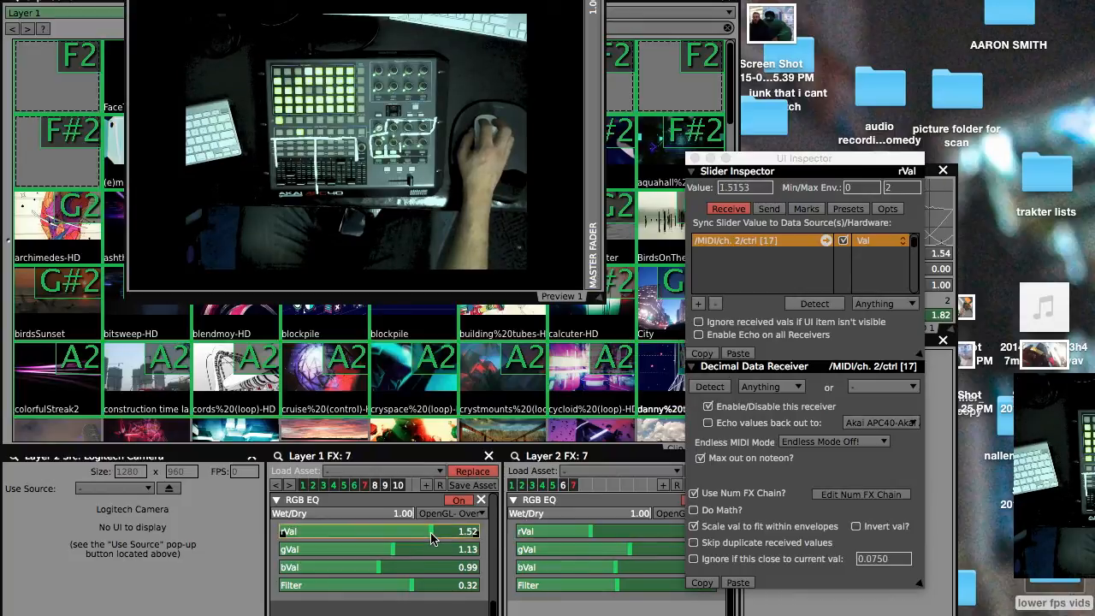
left_click(549, 535)
left_click(578, 537)
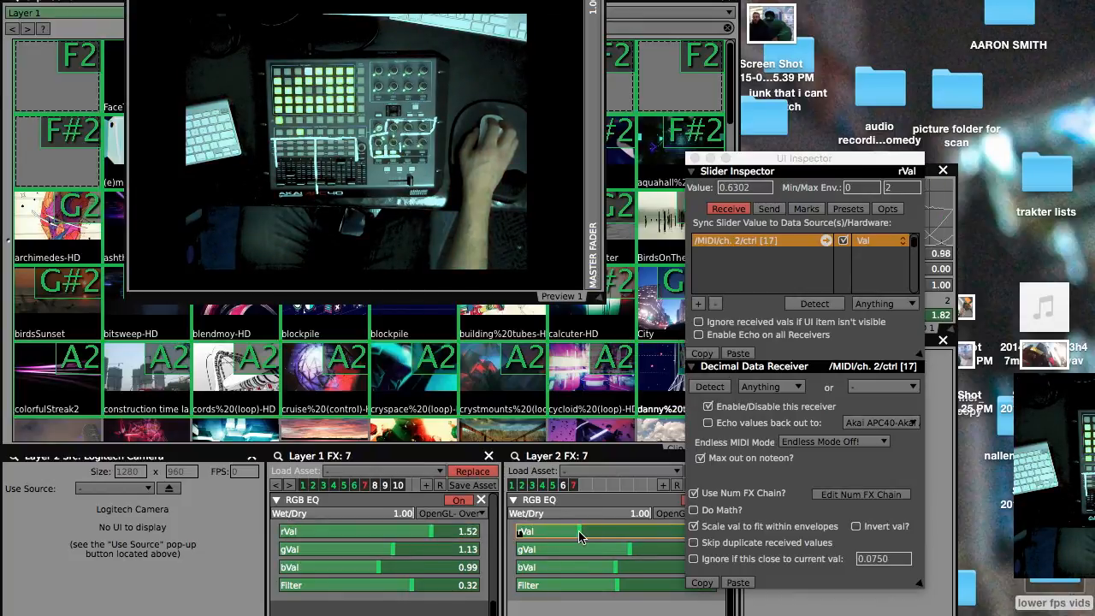
left_click(830, 163)
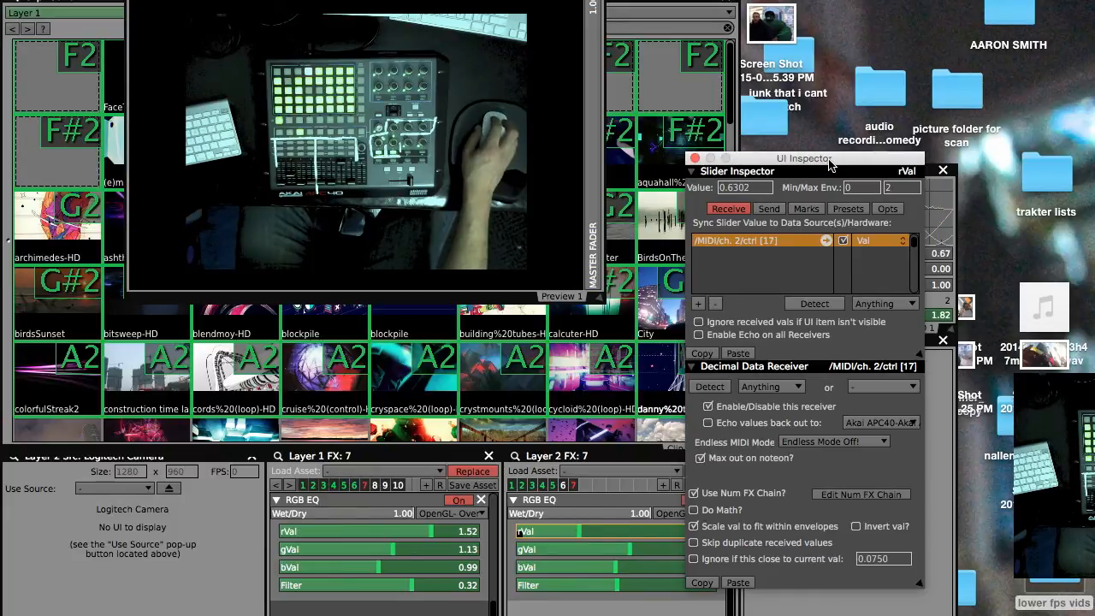
left_click(345, 1)
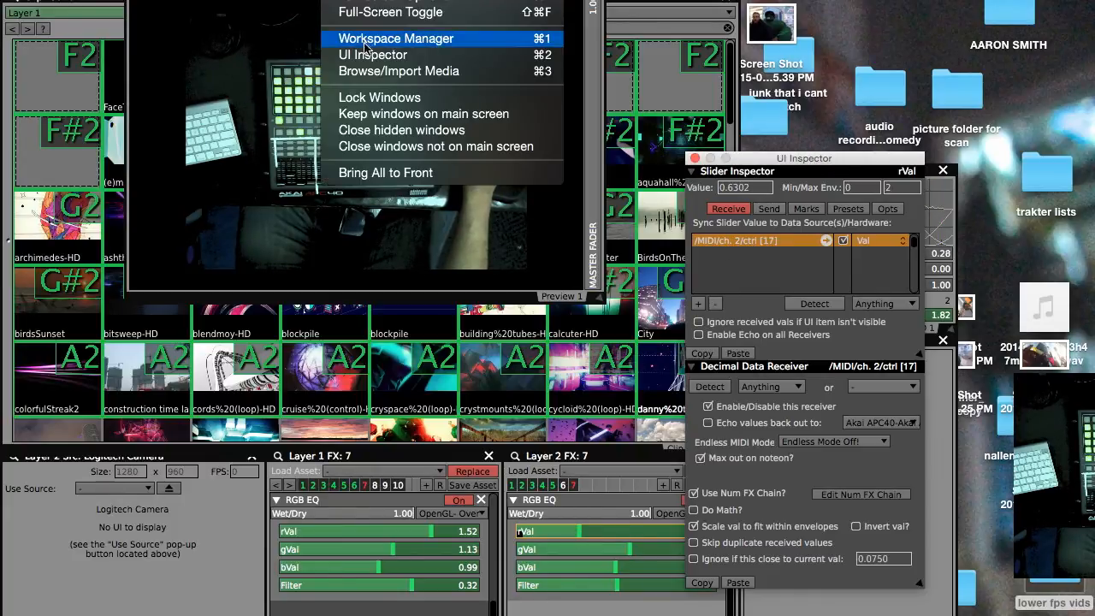
left_click(808, 159)
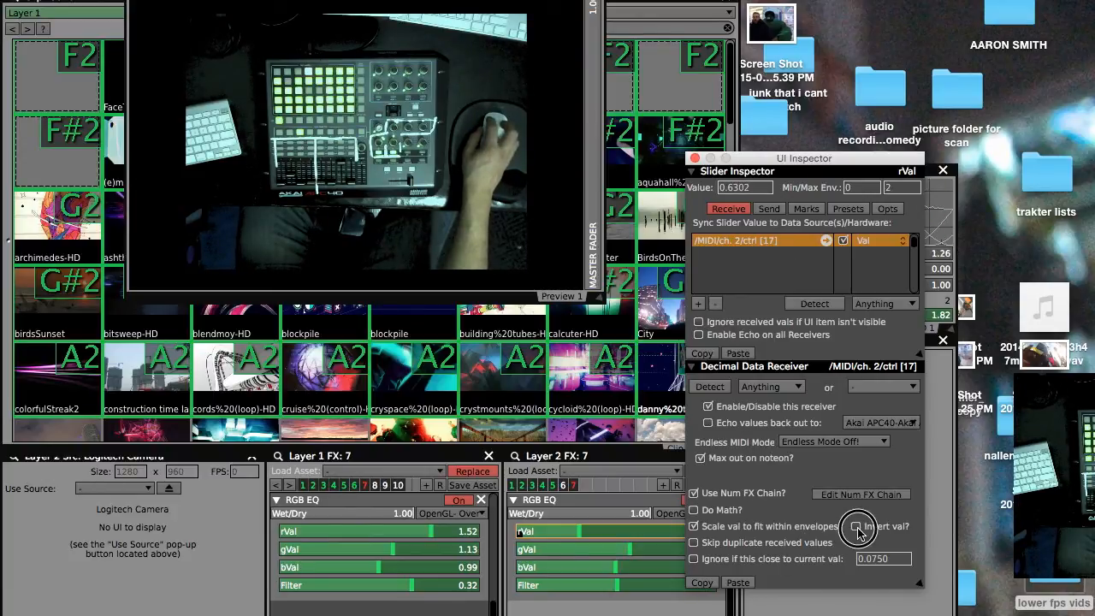
Invert the received MIDI values of the Layer 2 bVal slider and the Layer 1 gVal slider.
left_click(597, 550)
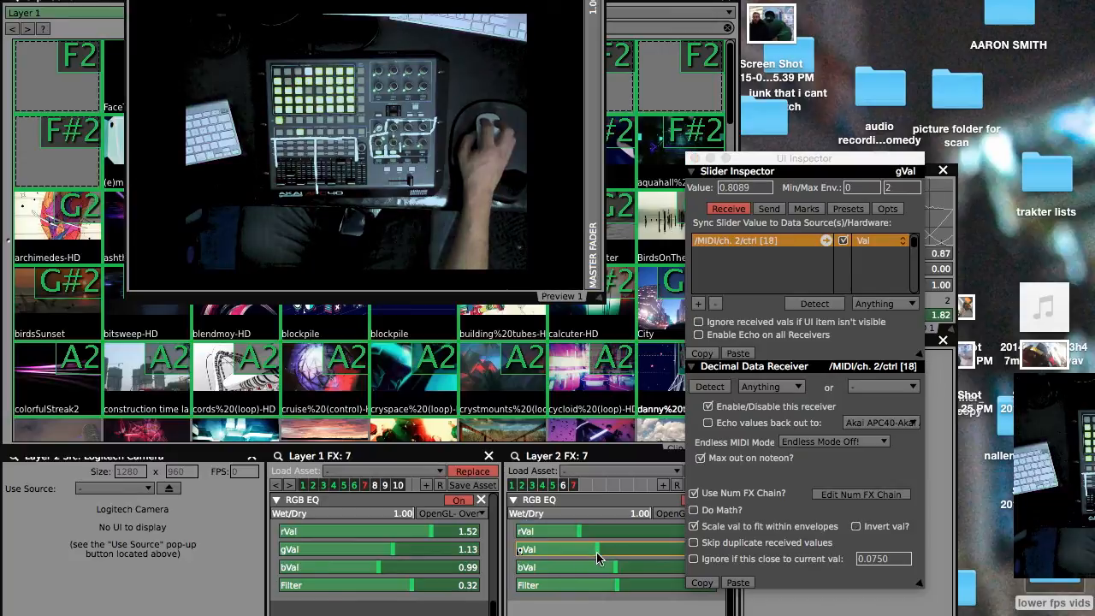
left_click(578, 568)
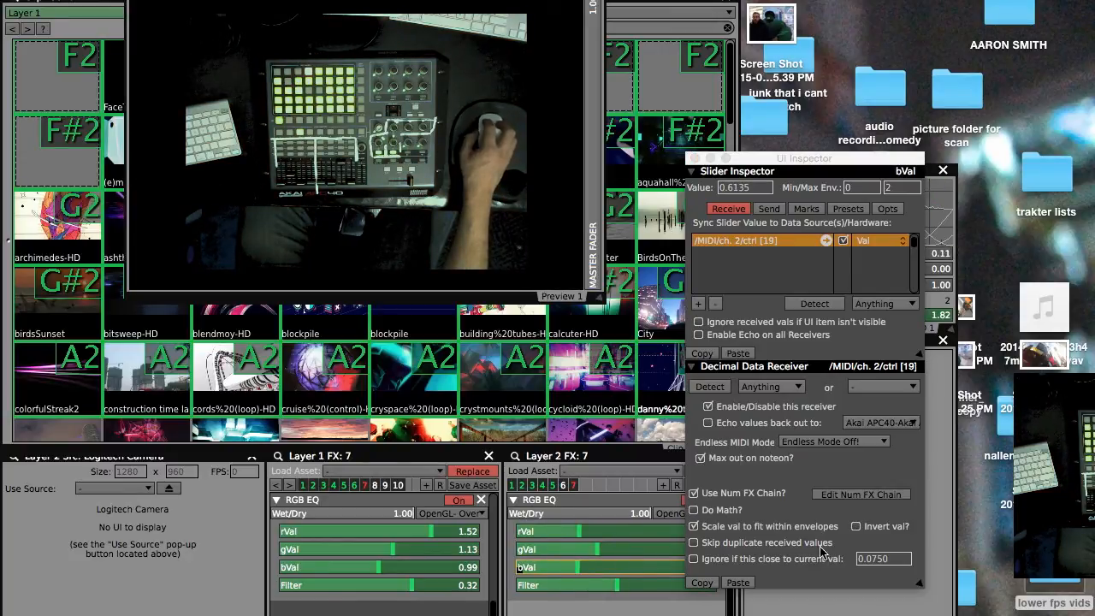
left_click(855, 526)
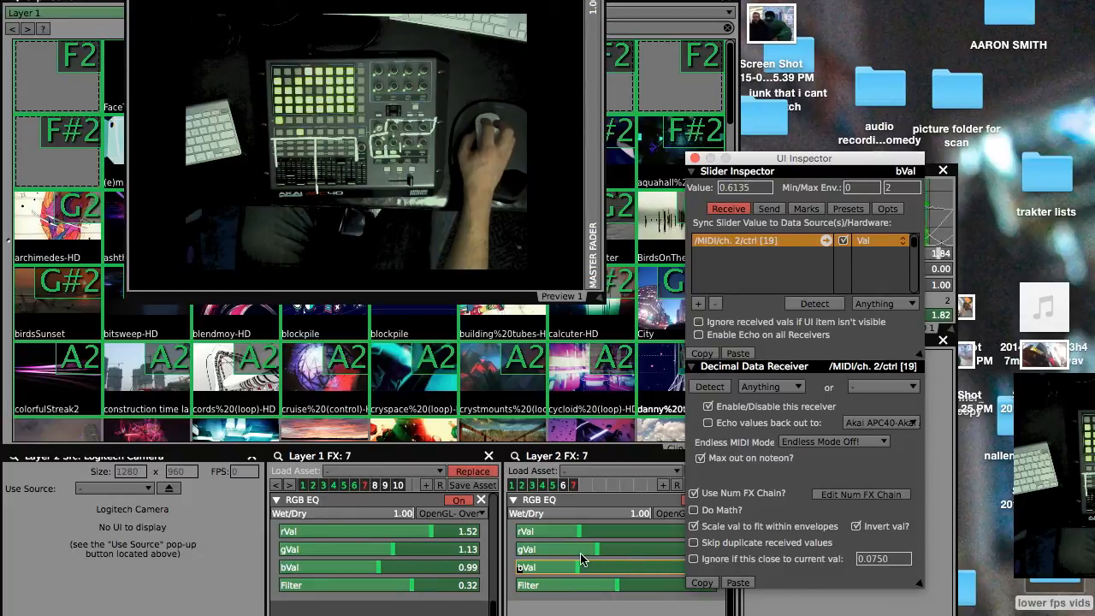
left_click(375, 549)
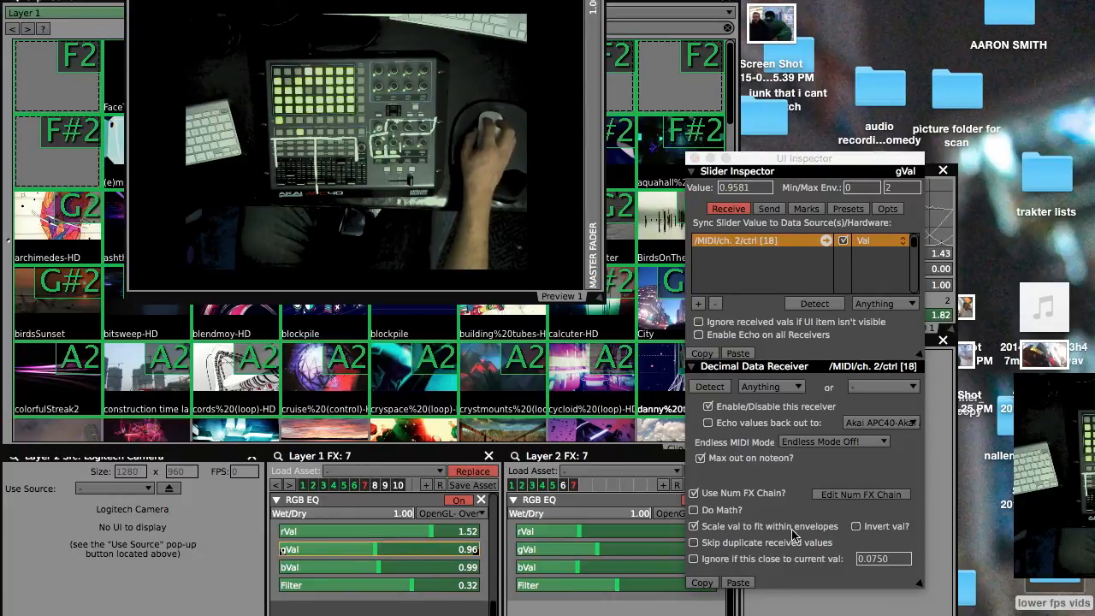
left_click(856, 526)
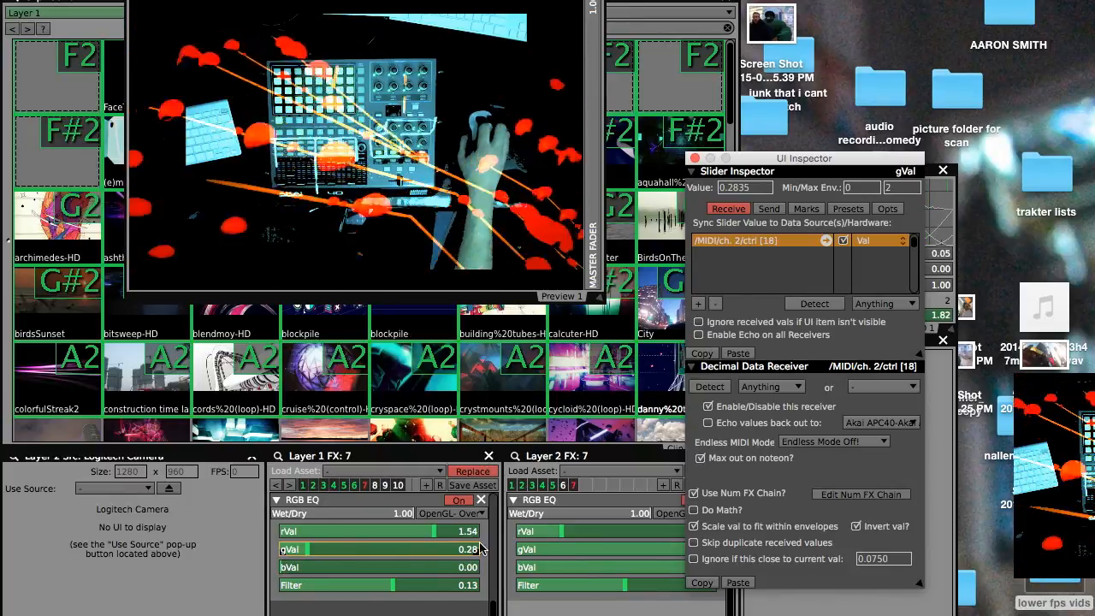
Overwrite Layer 1 FX preset 7 with the current RGB EQ settings and return its presets to read mode.
left_click(442, 488)
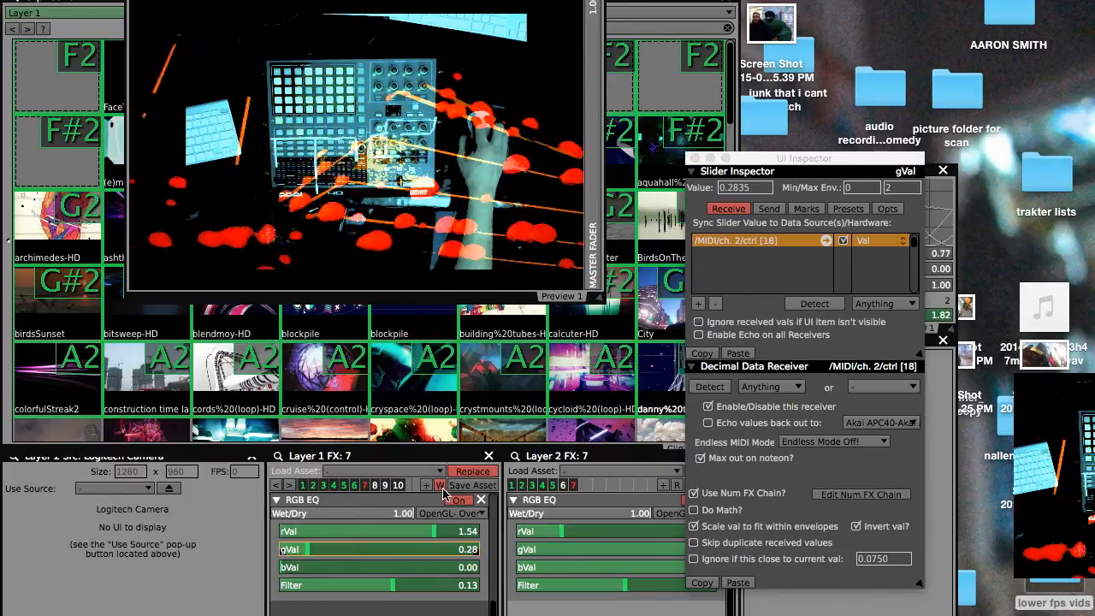
left_click(366, 488)
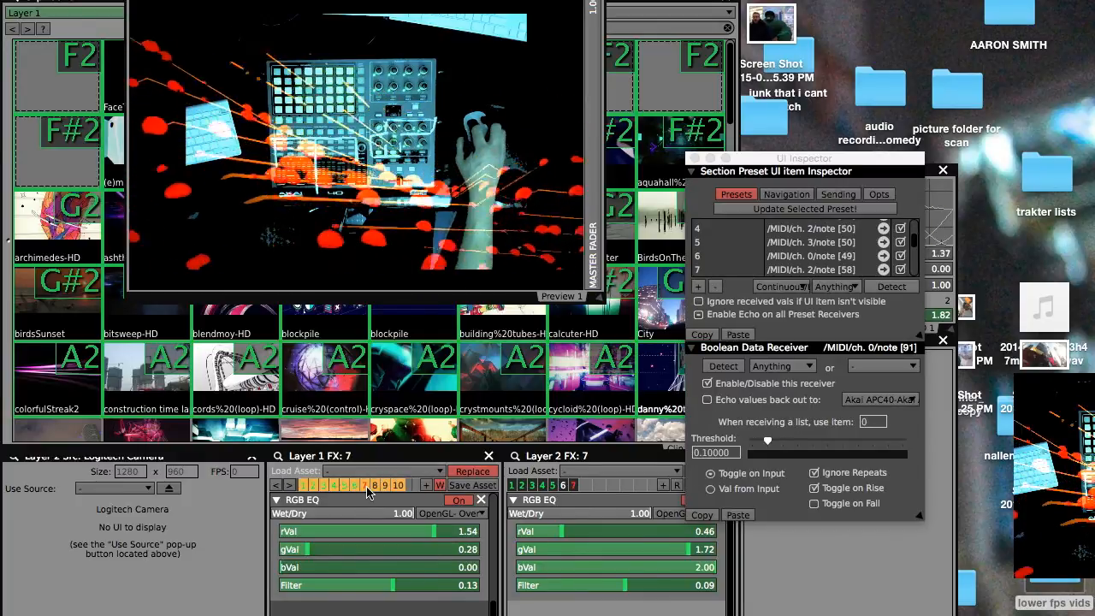
left_click(443, 488)
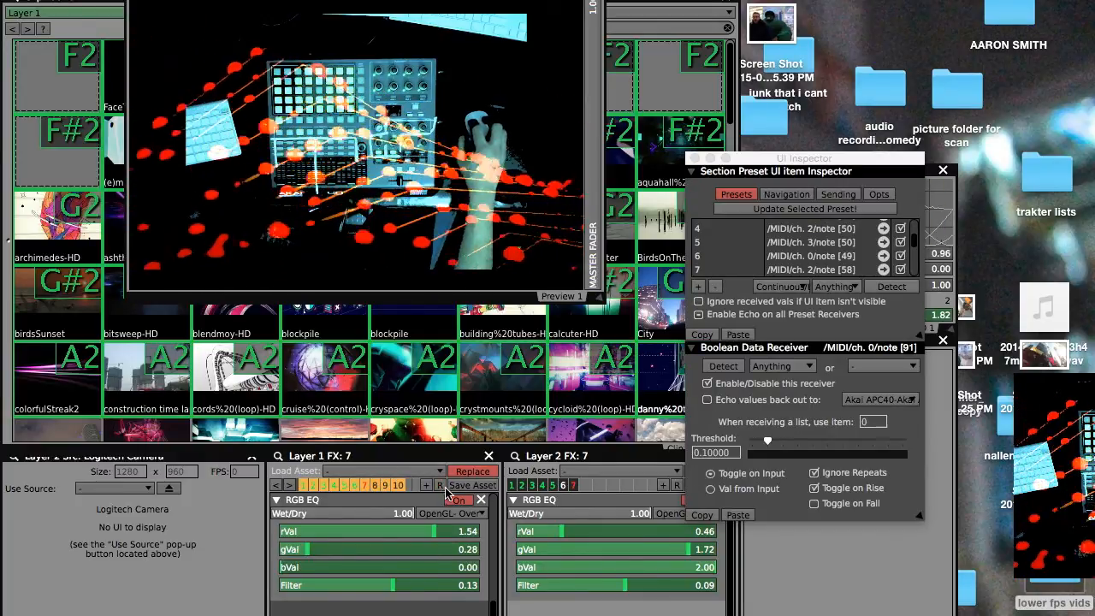
Move the UI Inspector clear of the Layer 2 FX window and overwrite Layer 2 FX preset 7 with the current RGB EQ settings.
left_click(663, 485)
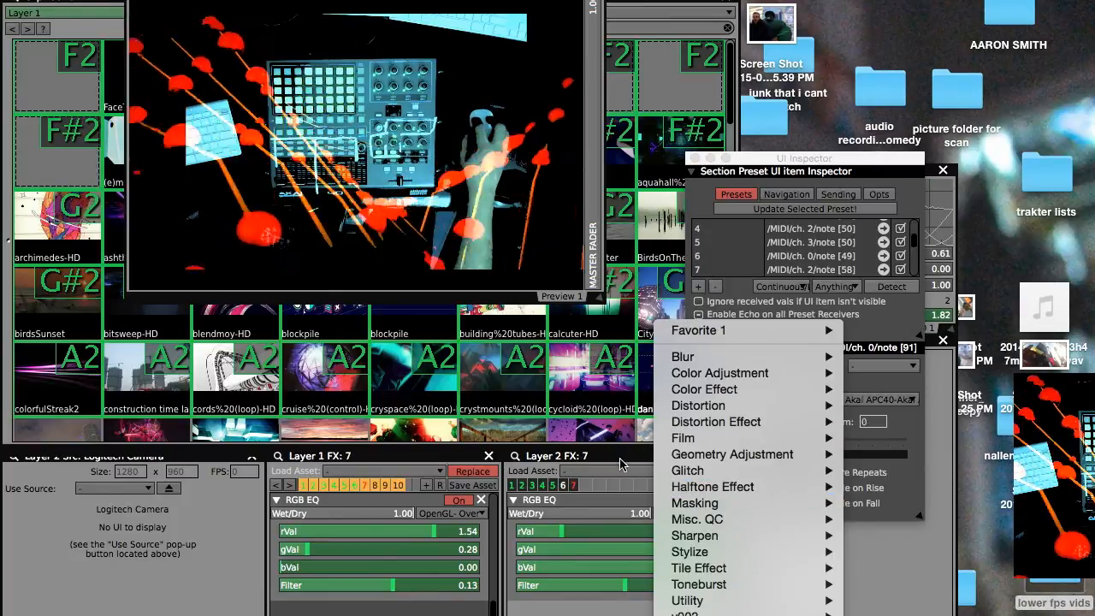
left_click(621, 460)
left_click_drag(781, 160, 886, 148)
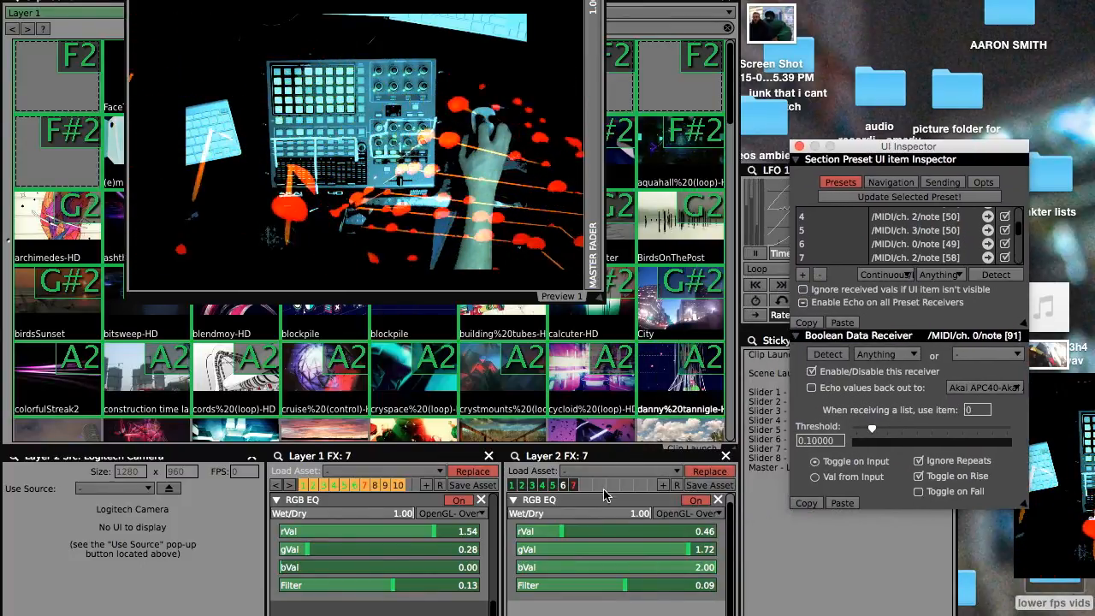
left_click(677, 485)
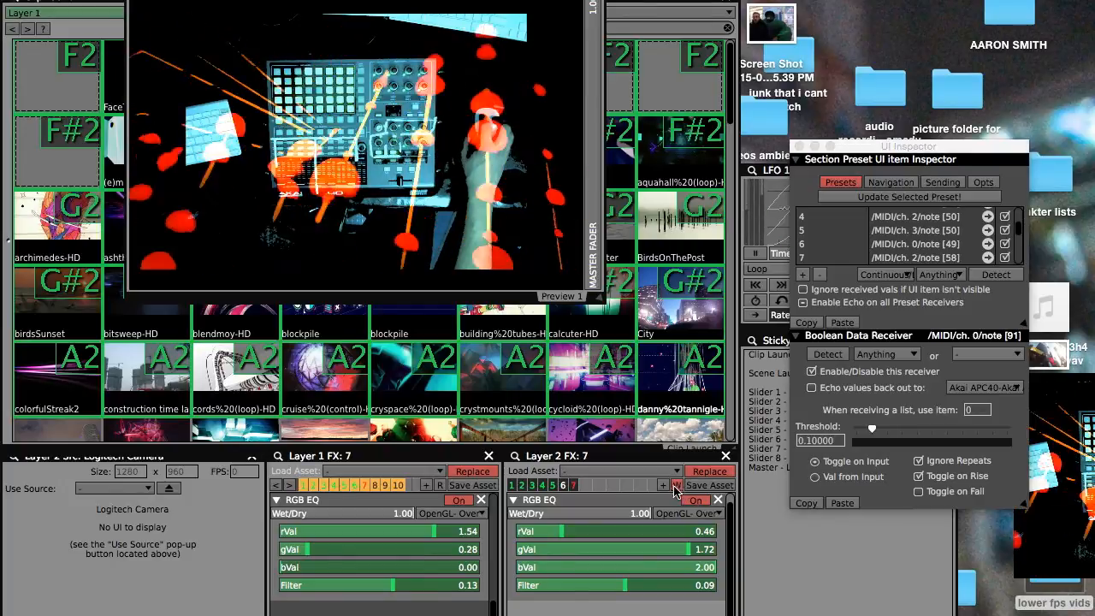
left_click(579, 485)
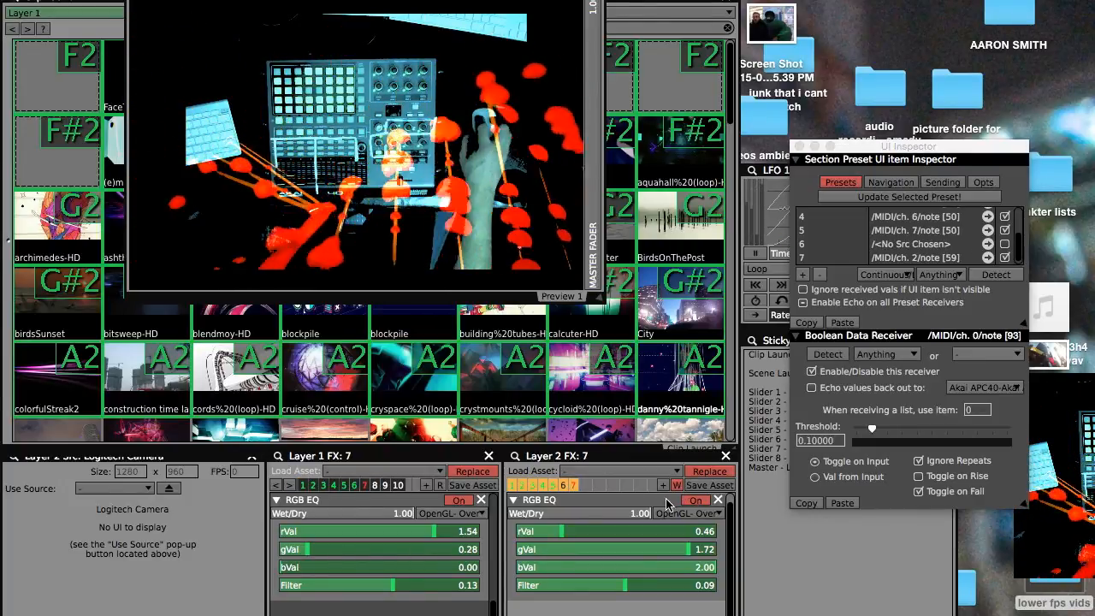
Test Layer 2 FX preset 7 by changing rVal to about 1.10, recalling preset 6, and recalling preset 7.
left_click(627, 531)
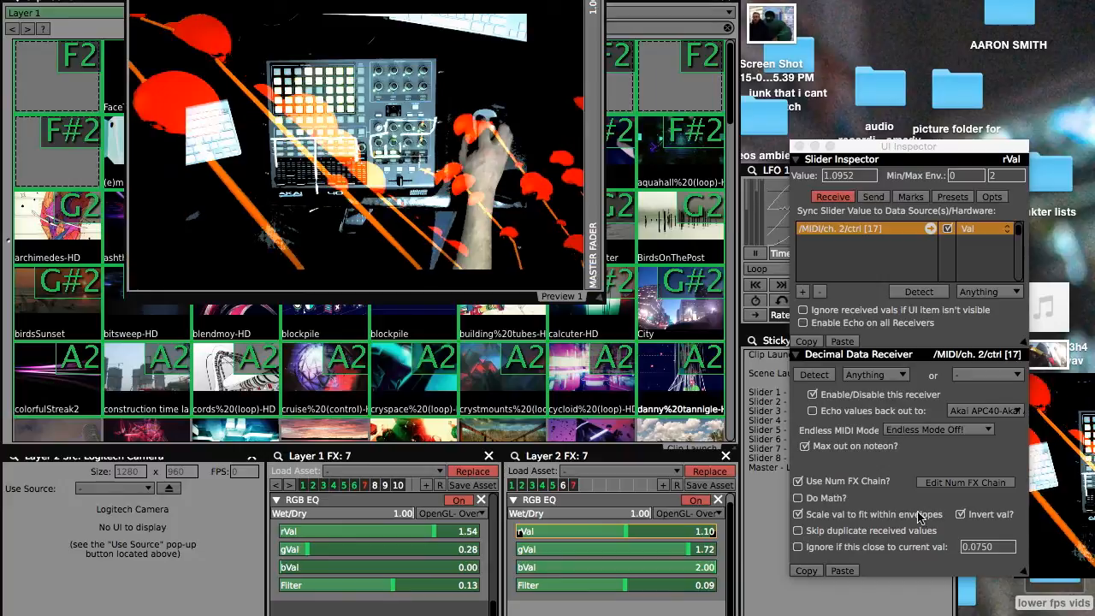
left_click(563, 486)
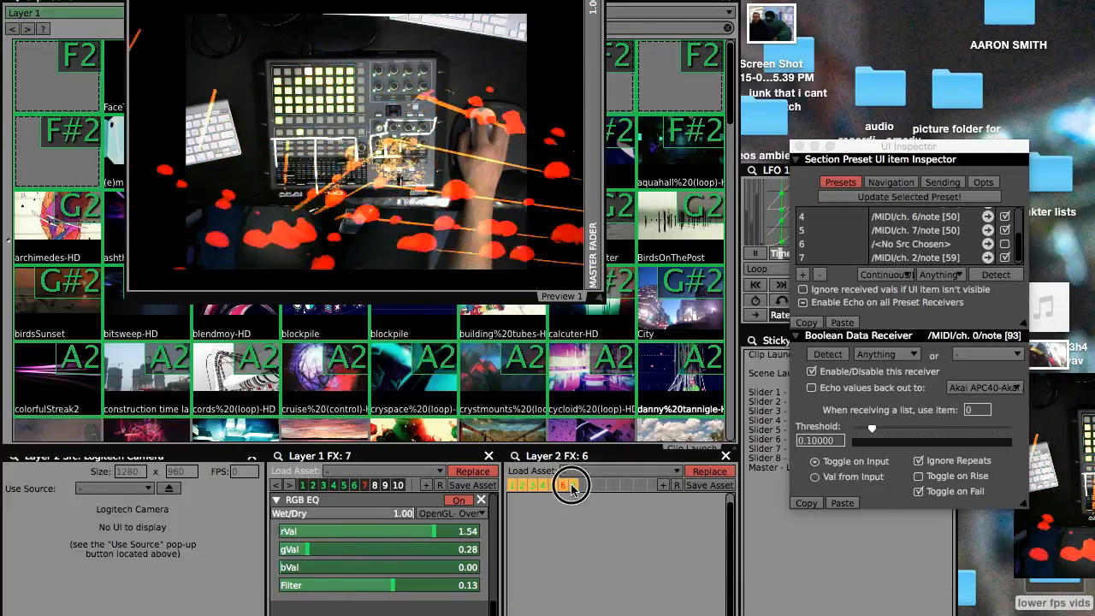
left_click(572, 486)
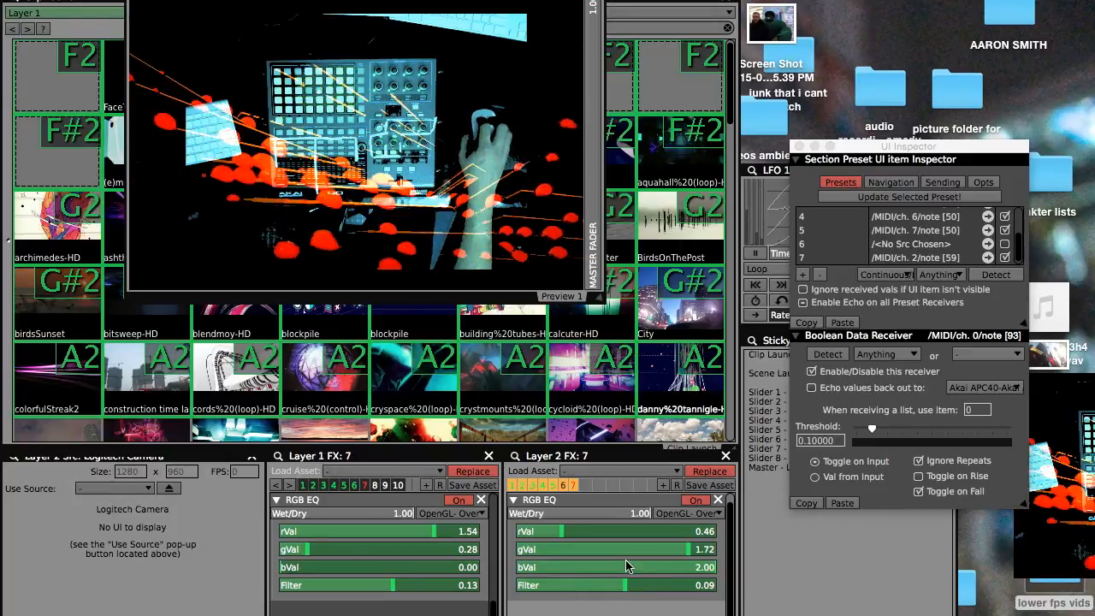